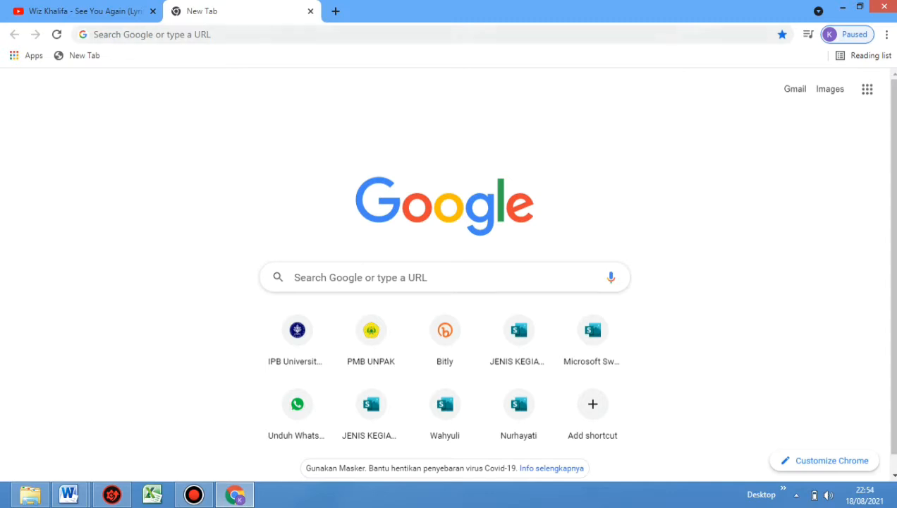
Search the web for "microsoft account"
left_click(152, 35)
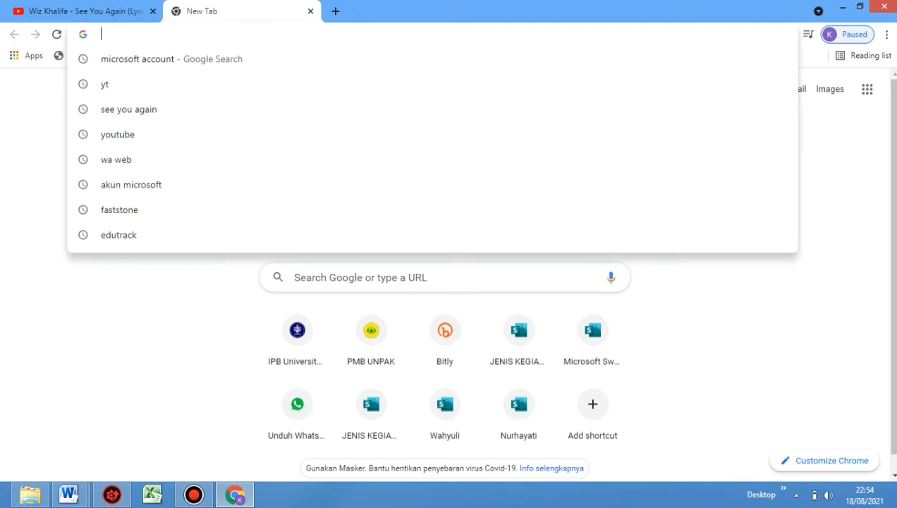
type("s")
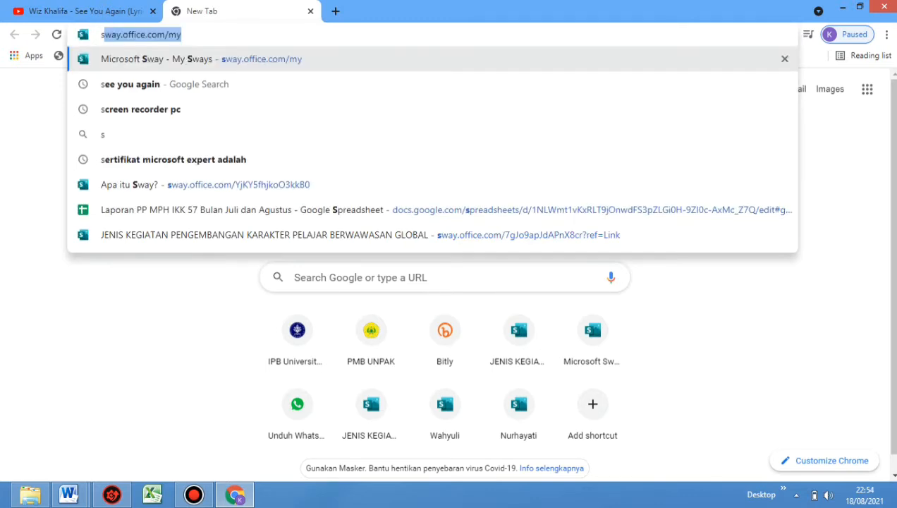
key("BackSpace")
key("BackSpace")
type("mic")
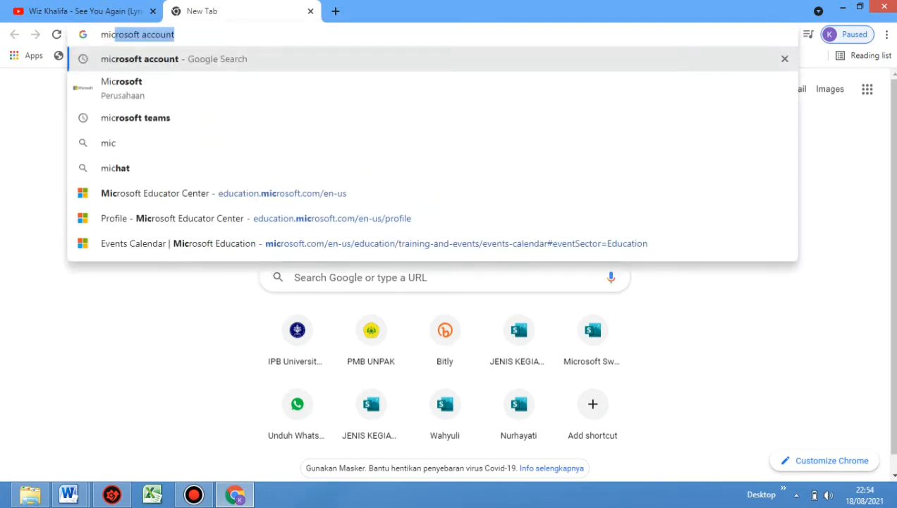
type("r")
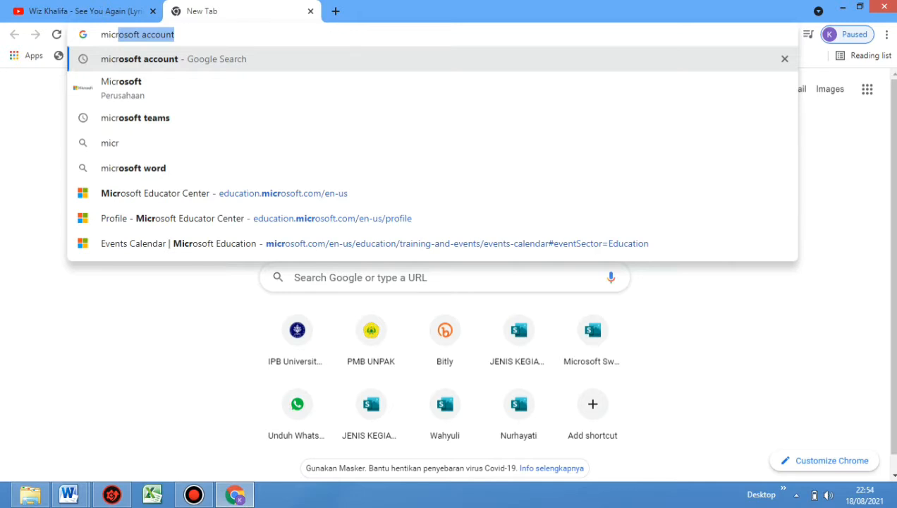
key("Return")
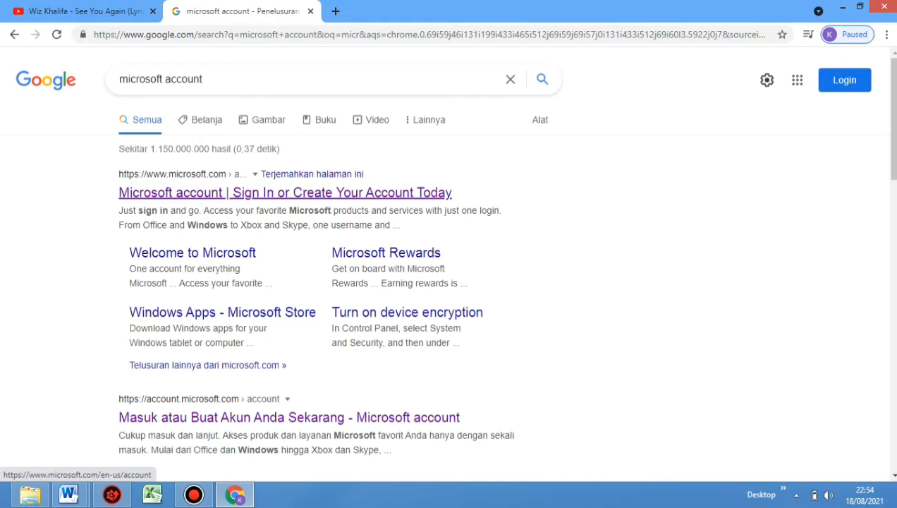
Open the Microsoft account site from the search results and submit the account's e-mail address for sign-in
left_click(285, 193)
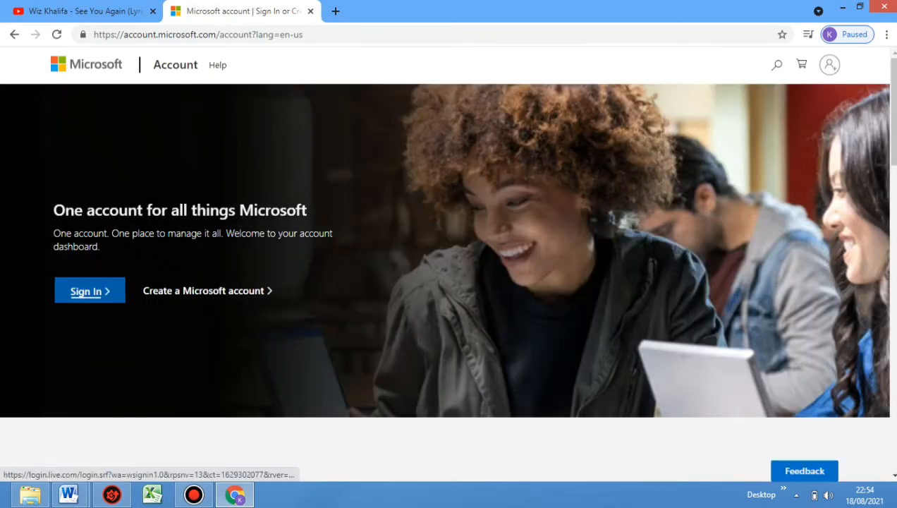
left_click(81, 296)
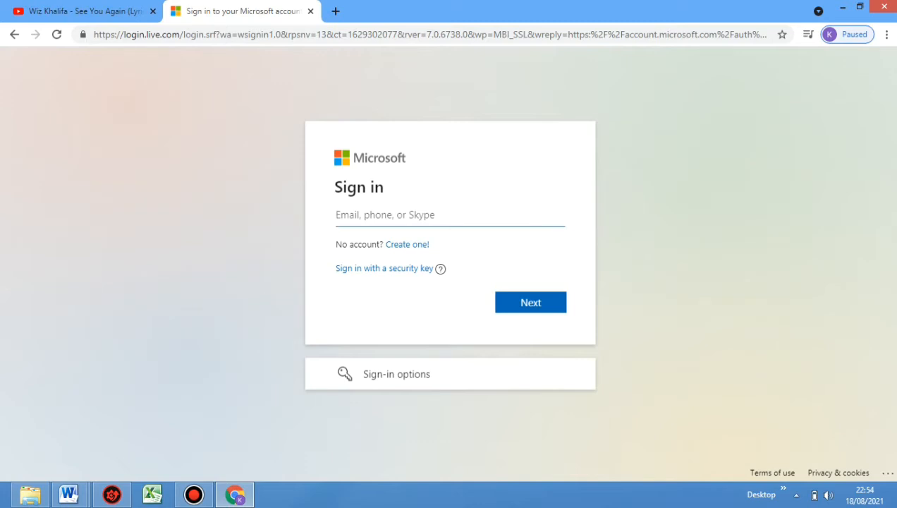
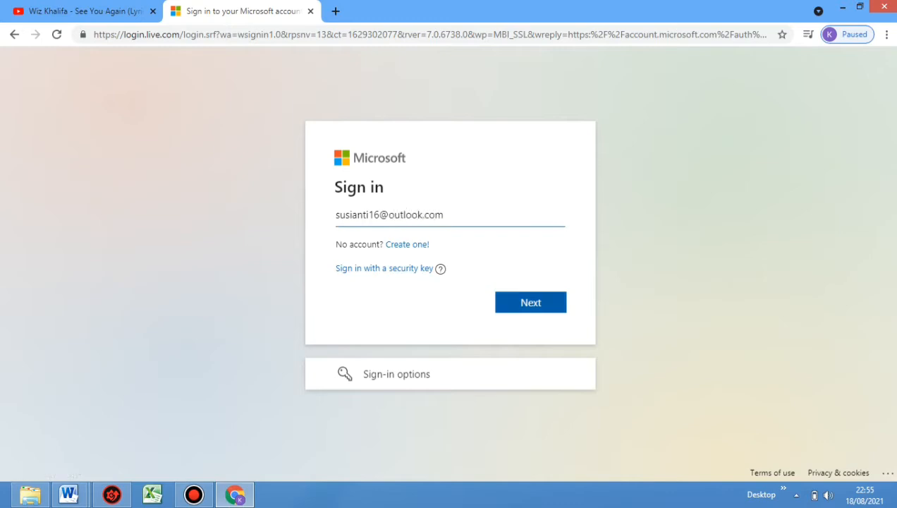
key("Return")
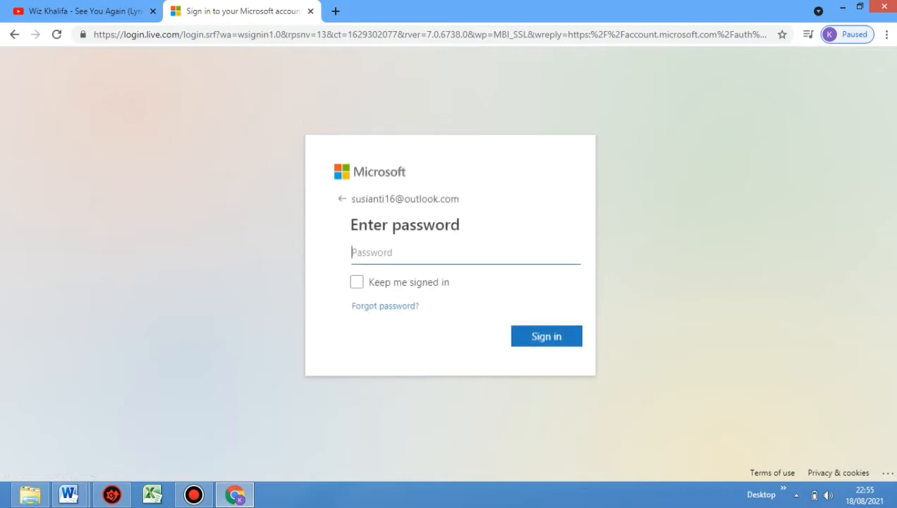
Enter the account password and sign in
type("*******")
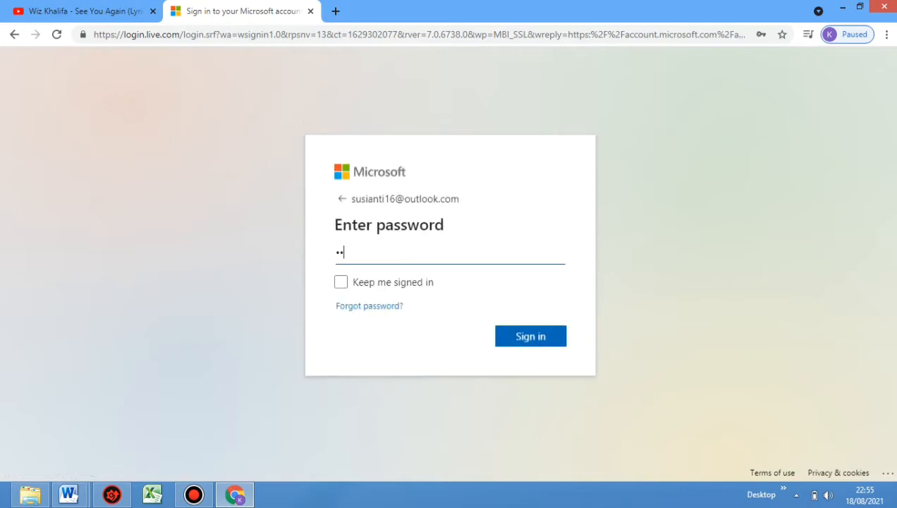
type("****")
key("Return")
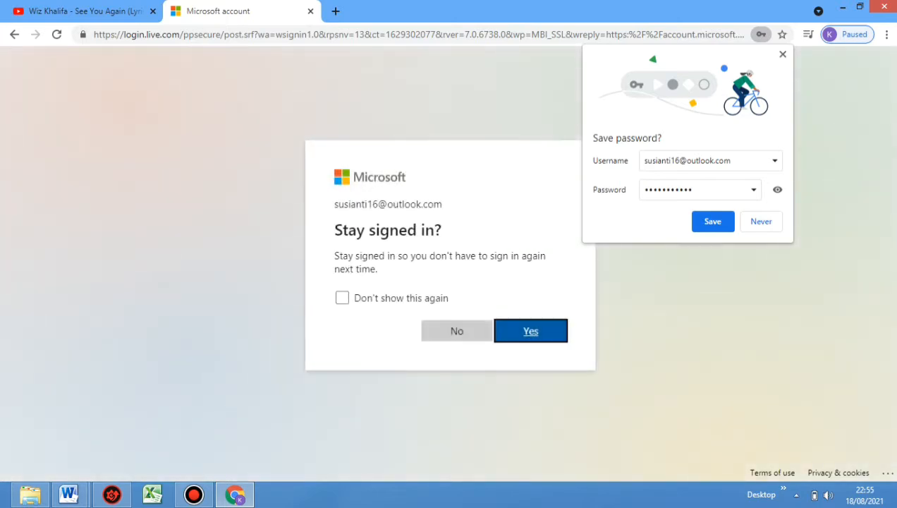
Dismiss the browser's offer to save the password and choose to stay signed in
left_click_drag(493, 280, 574, 215)
double_click(774, 161)
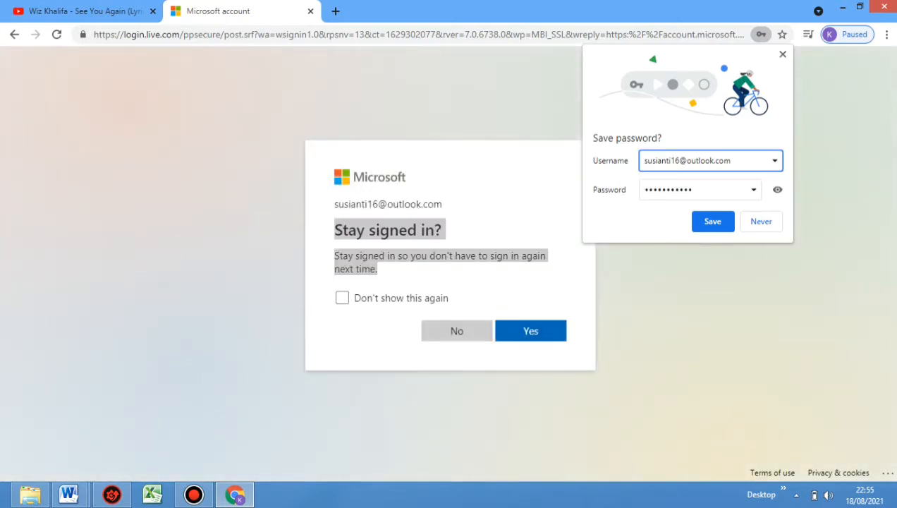
left_click(782, 55)
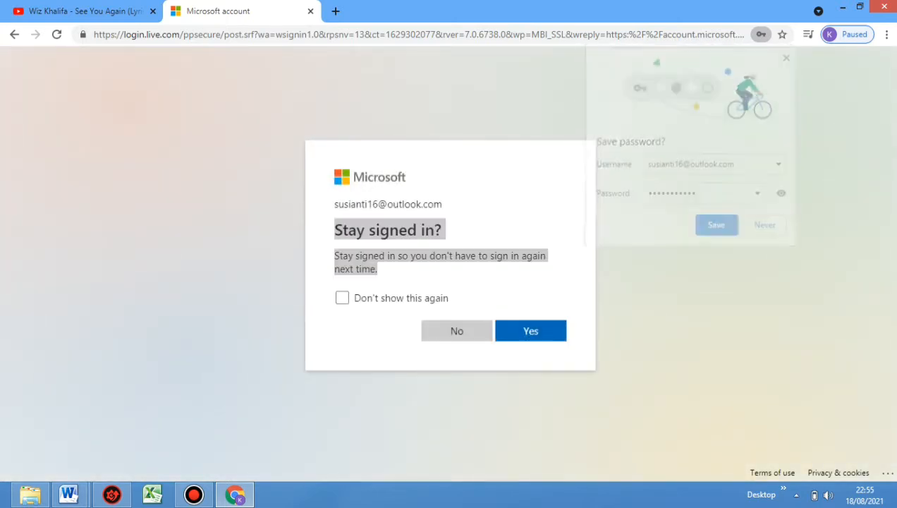
left_click(531, 330)
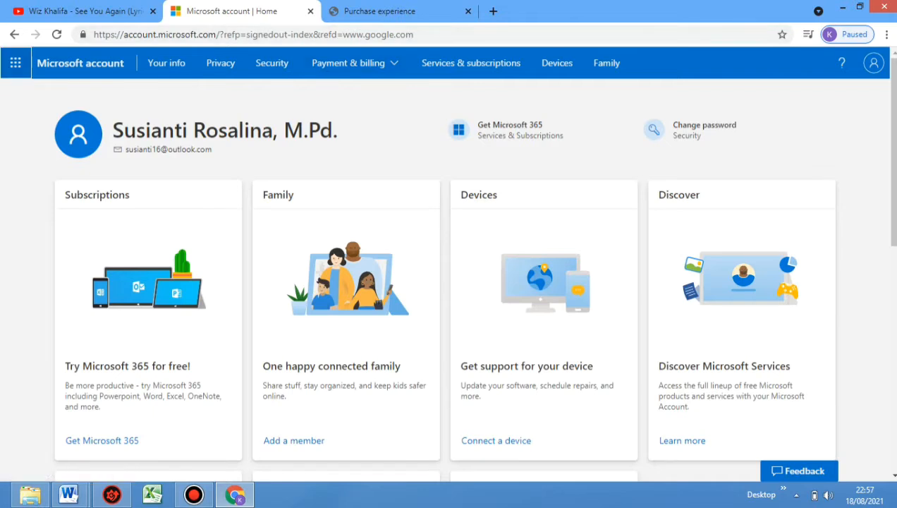
Show all Microsoft 365 apps from the account page and open Sway
left_click(16, 63)
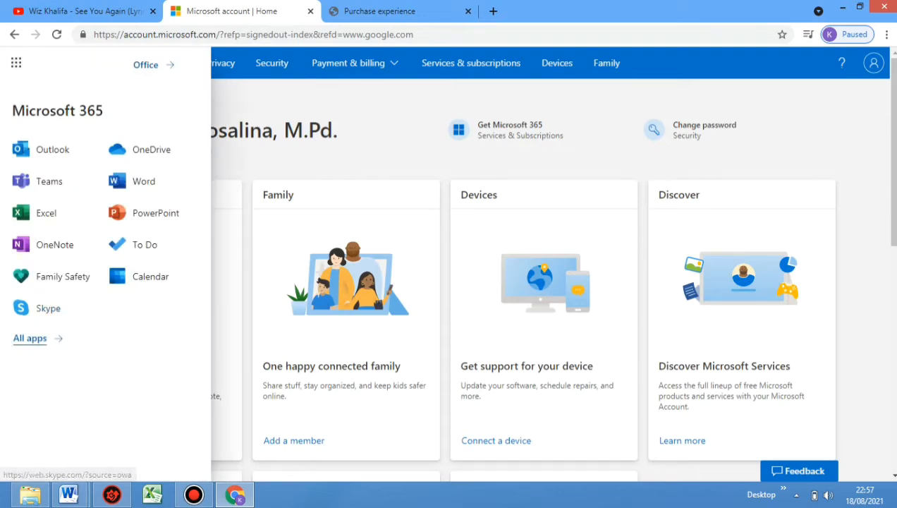
left_click(30, 337)
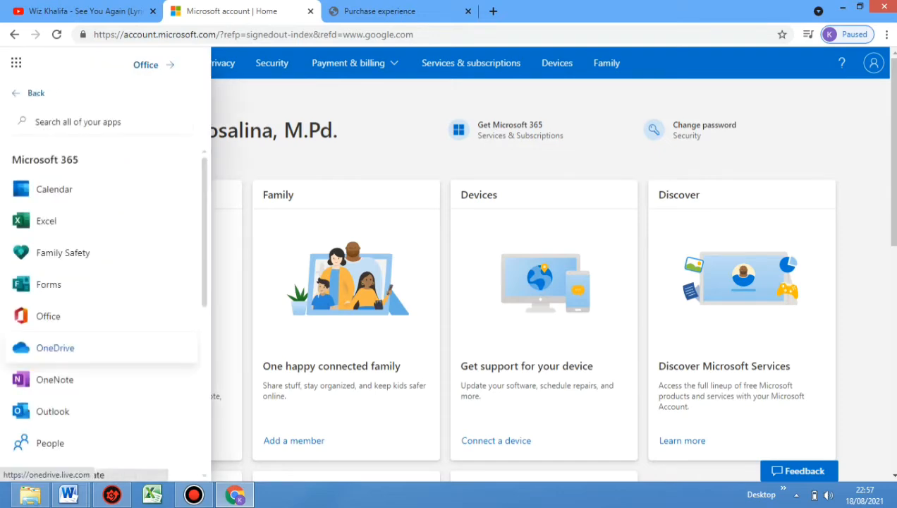
scroll(106, 310, "down", 4)
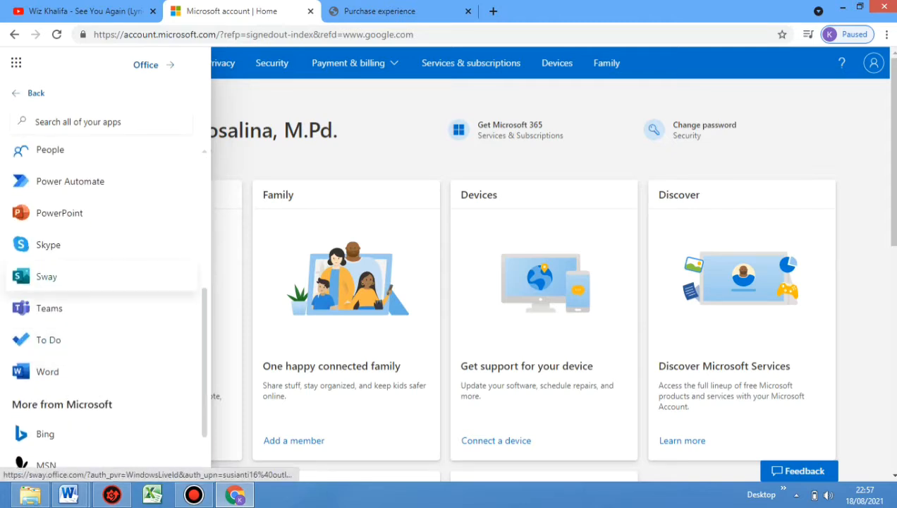
left_click(47, 277)
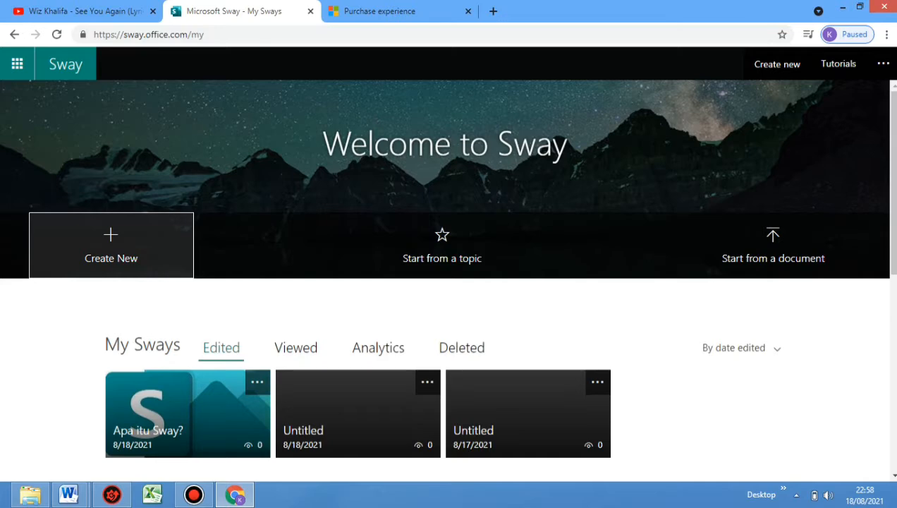
Create a new blank Sway and title it "Apa itu Sway?"
left_click(111, 245)
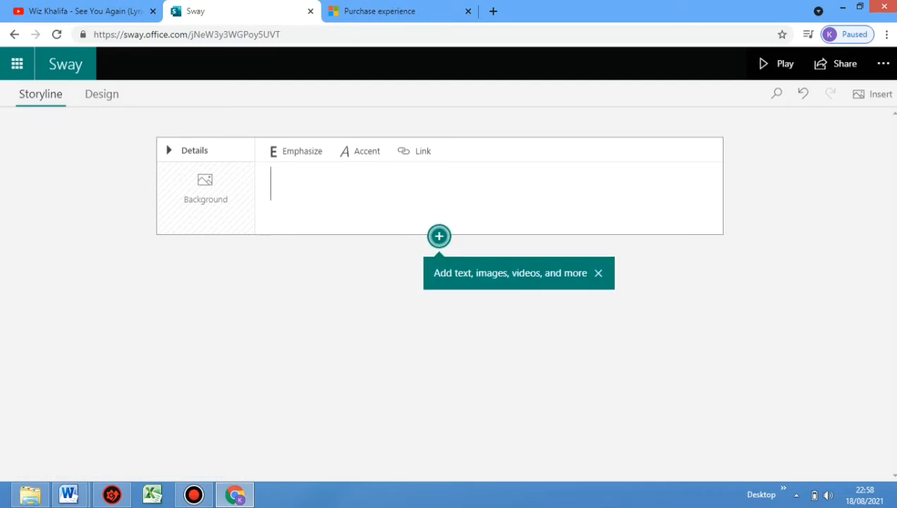
type("a")
key("BackSpace")
type("APA ITU")
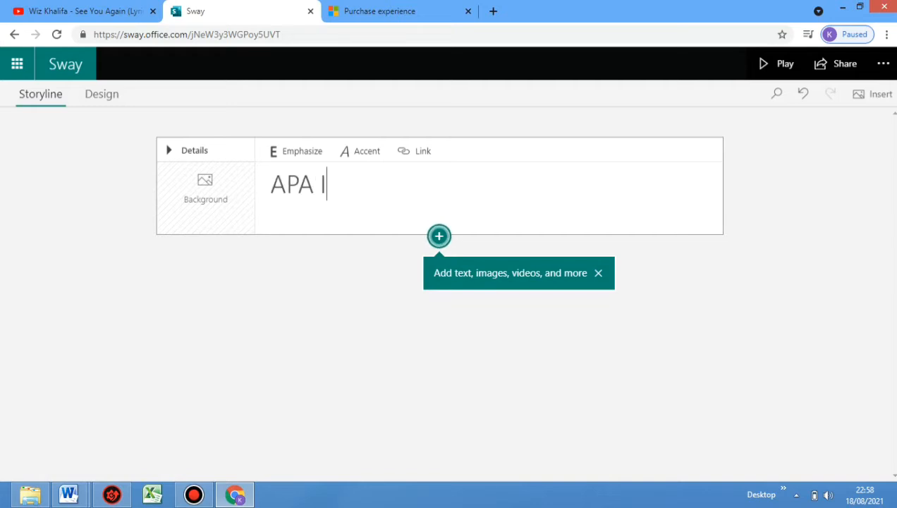
key("BackSpace")
key("BackSpace")
key("BackSpace")
key("BackSpace")
key("BackSpace")
key("BackSpace")
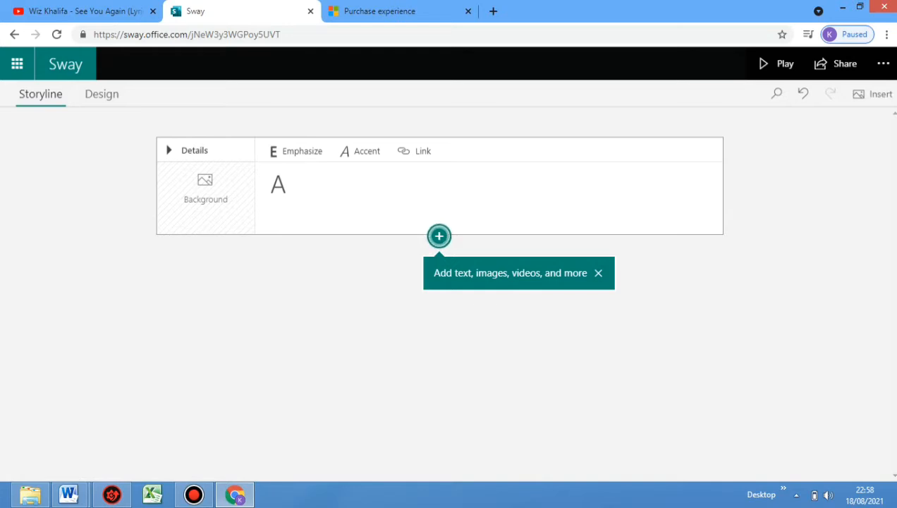
type("pa i")
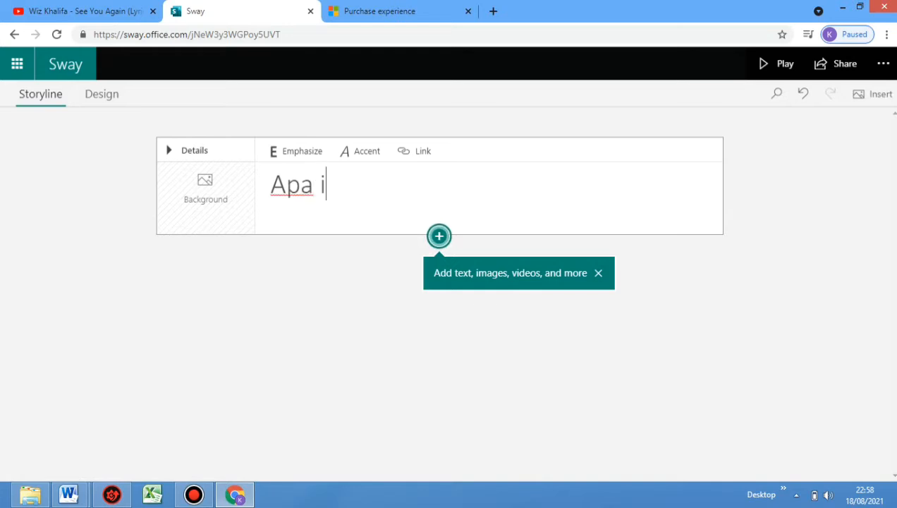
type("tu Sway?")
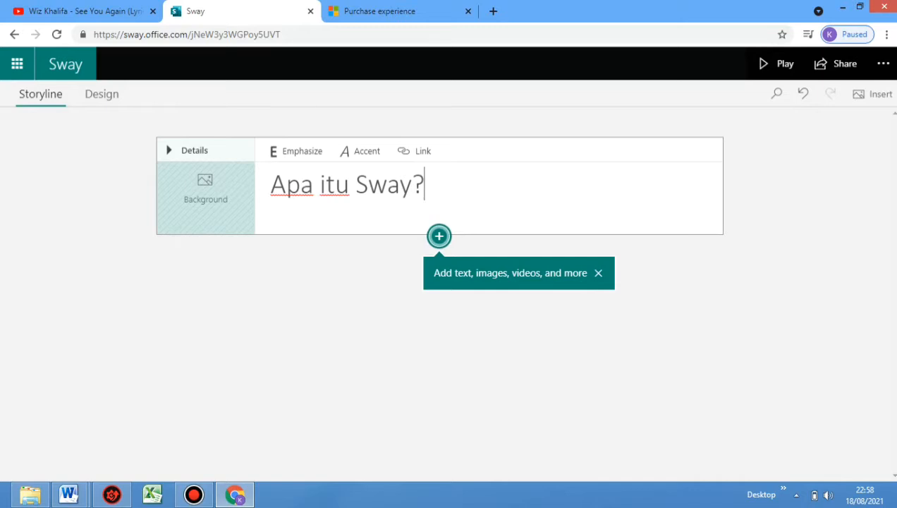
Add the 1200 x 1047 image from a "logo sway" search as the title card's background and briefly preview the Sway
left_click(205, 189)
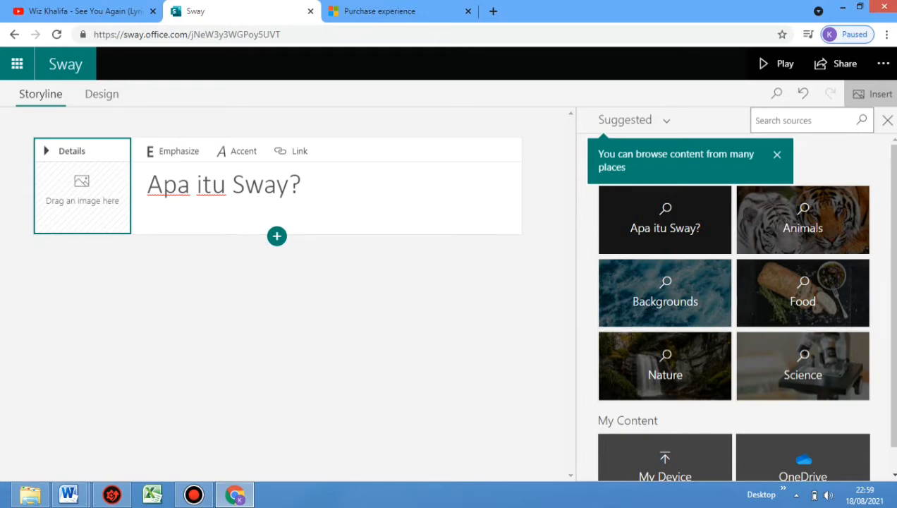
type("(logo sway")
key("Return")
left_click(861, 120)
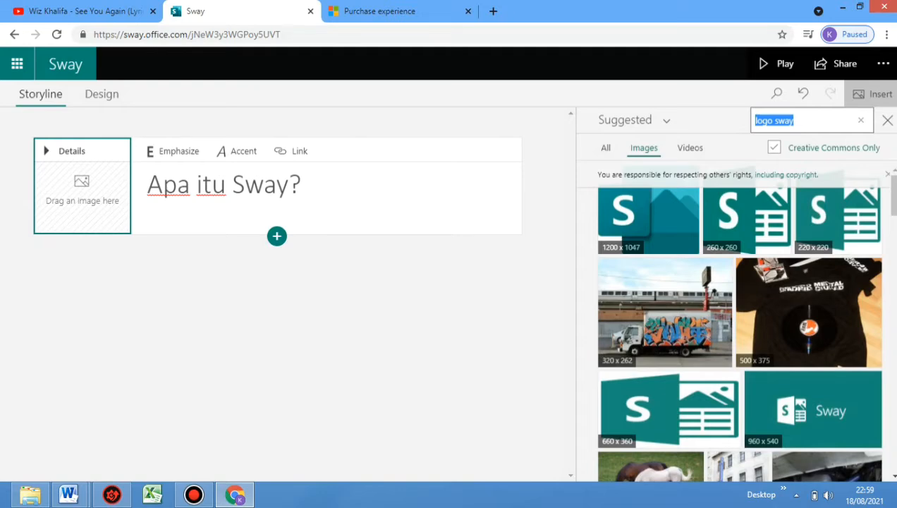
left_click(647, 220)
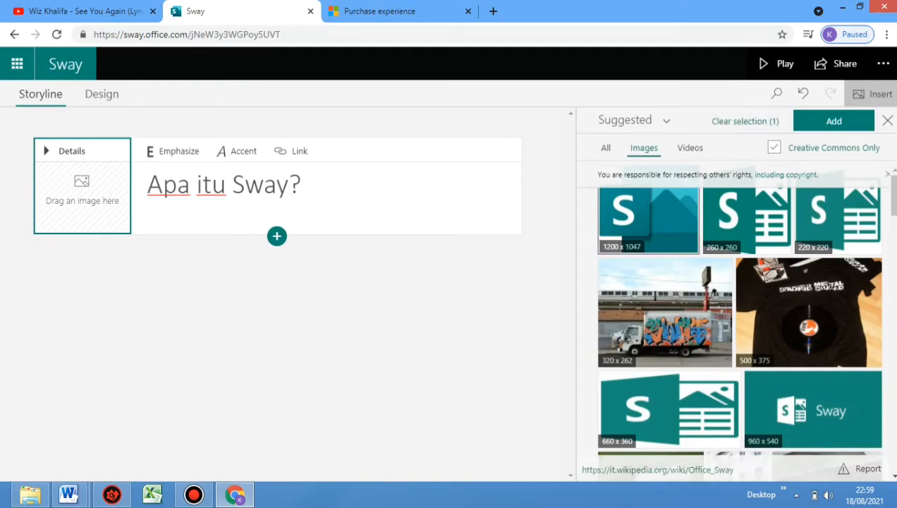
left_click(833, 120)
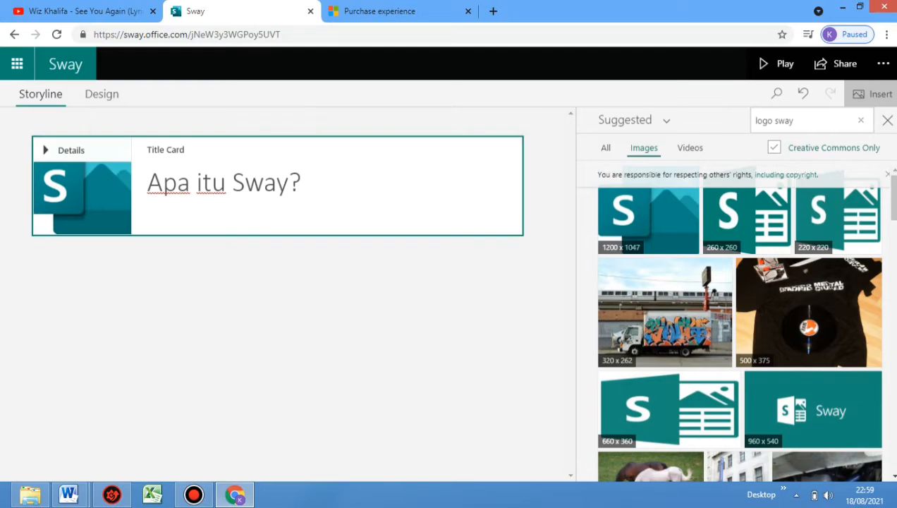
left_click(775, 63)
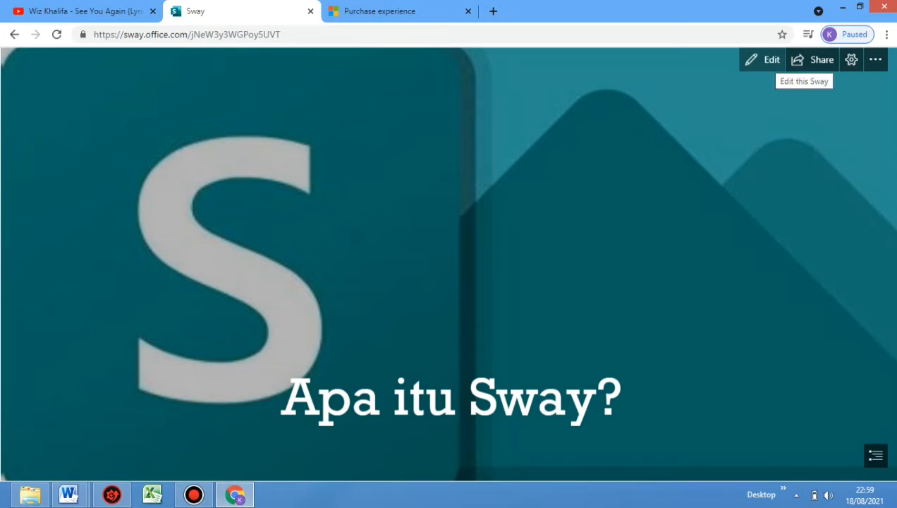
left_click(765, 60)
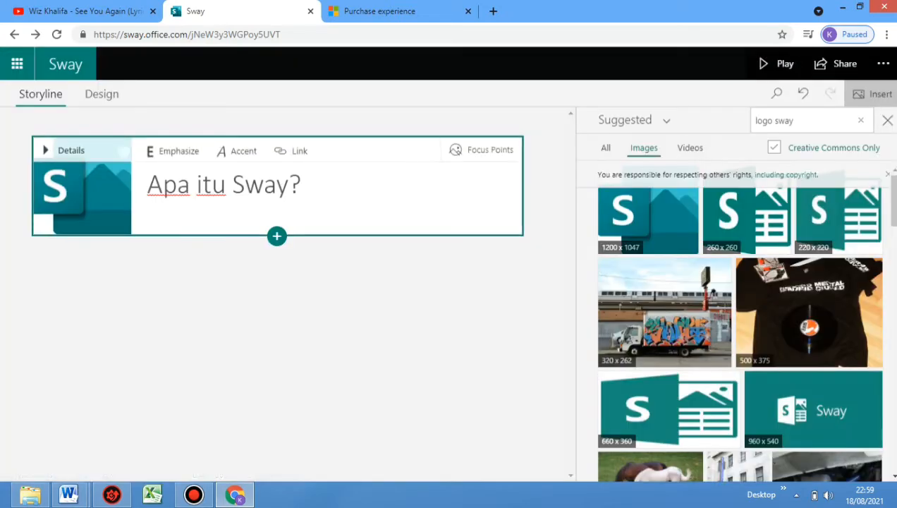
Apply Emphasize formatting to the whole title "Apa itu Sway?"
left_click(148, 184)
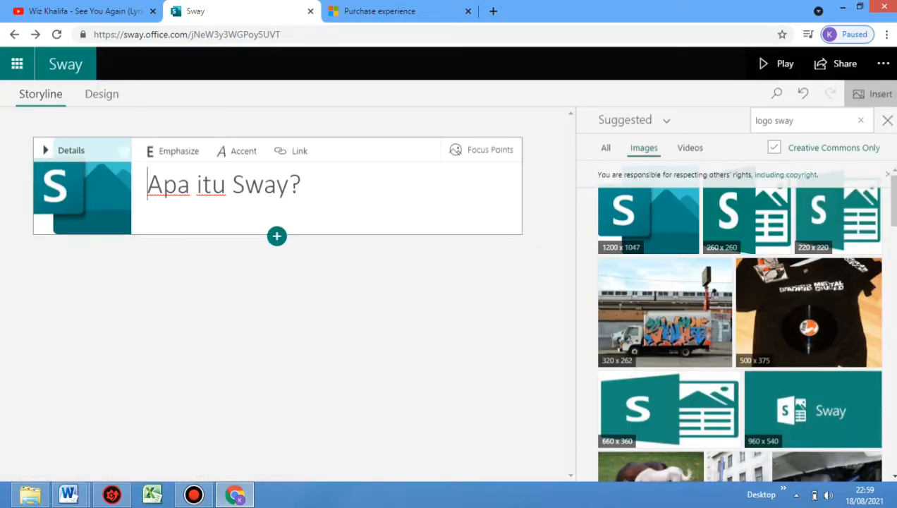
key("ctrl+a")
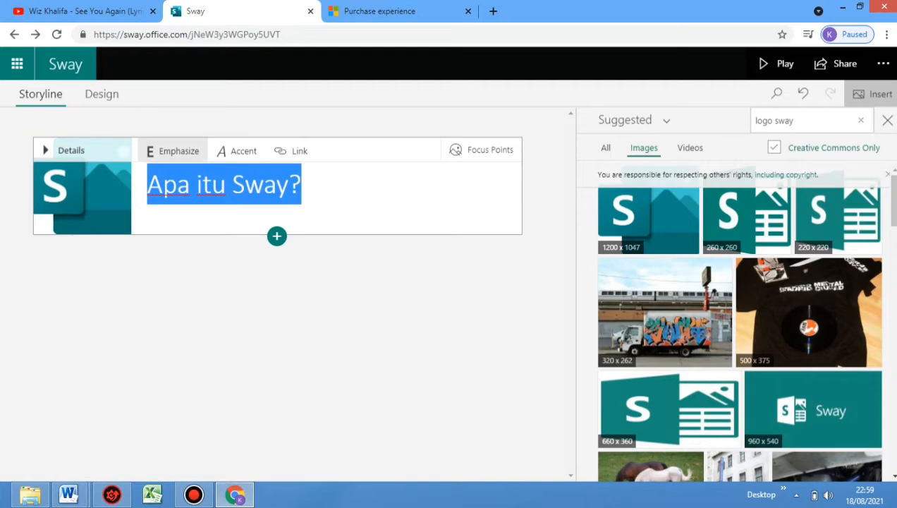
left_click(173, 150)
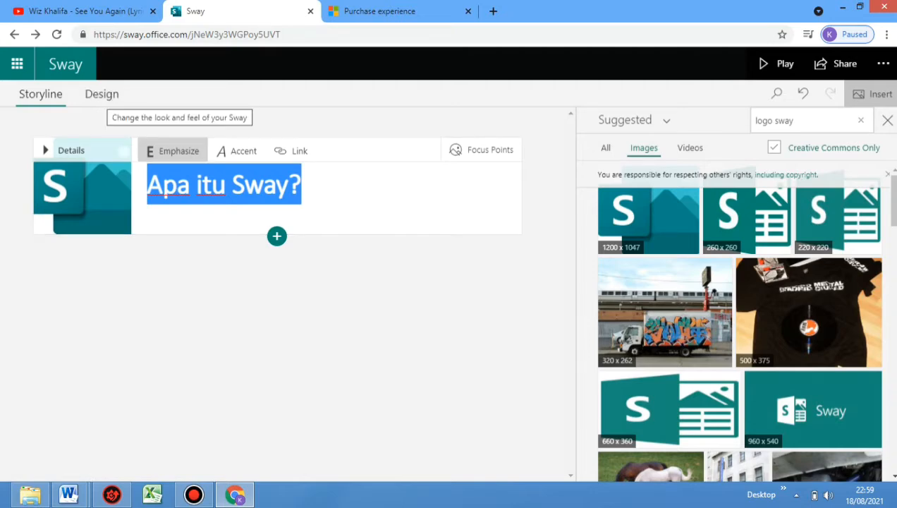
Customize the Sway's style with the text size at Large and the animation emphasis at Intense
left_click(102, 94)
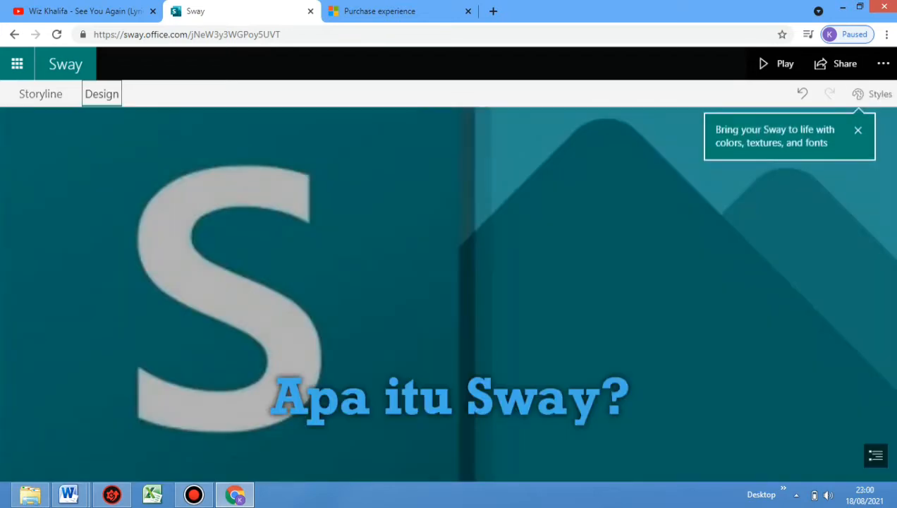
left_click(872, 94)
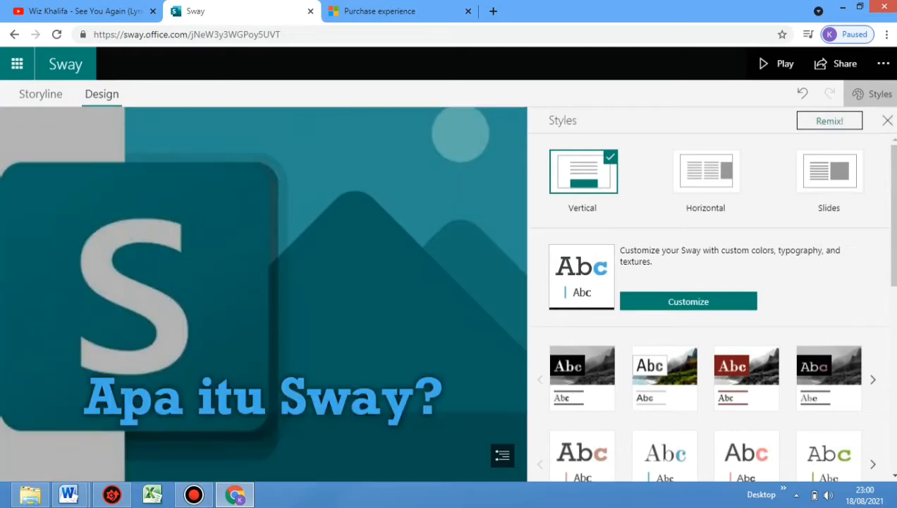
left_click(688, 301)
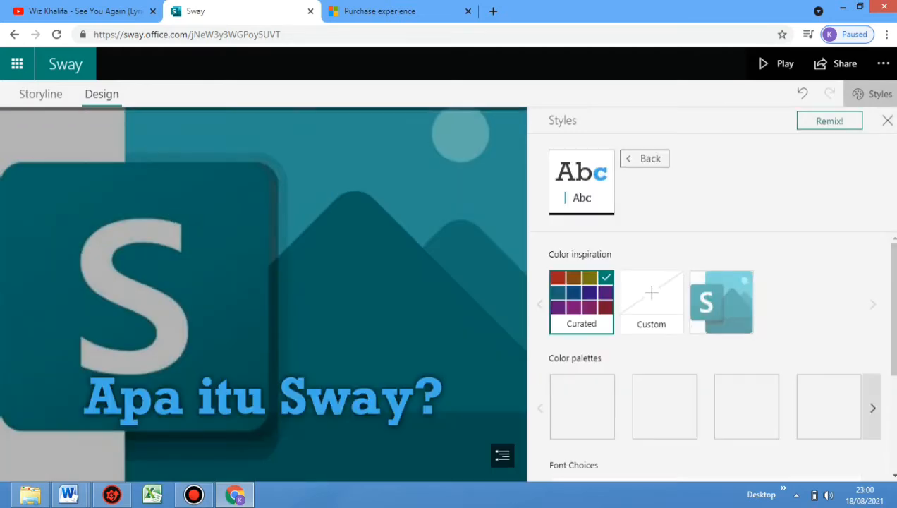
scroll(705, 353, "down", 3)
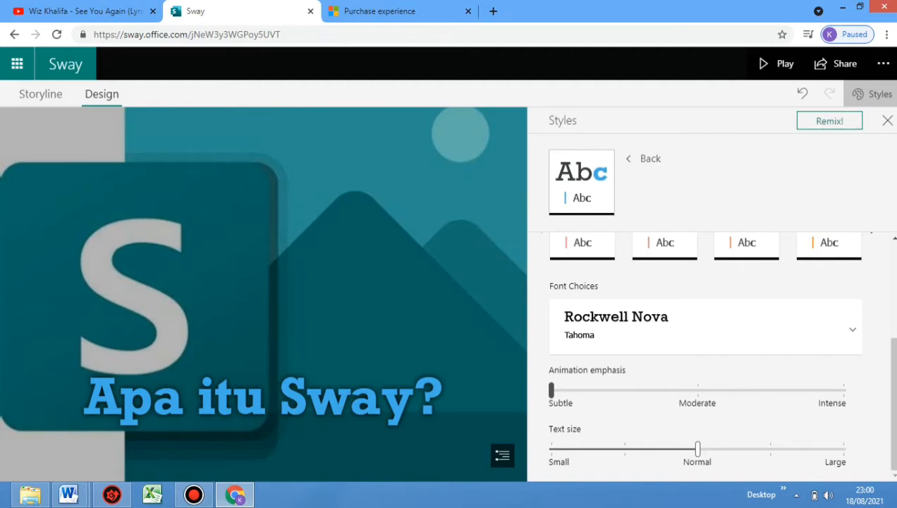
left_click_drag(697, 448, 844, 449)
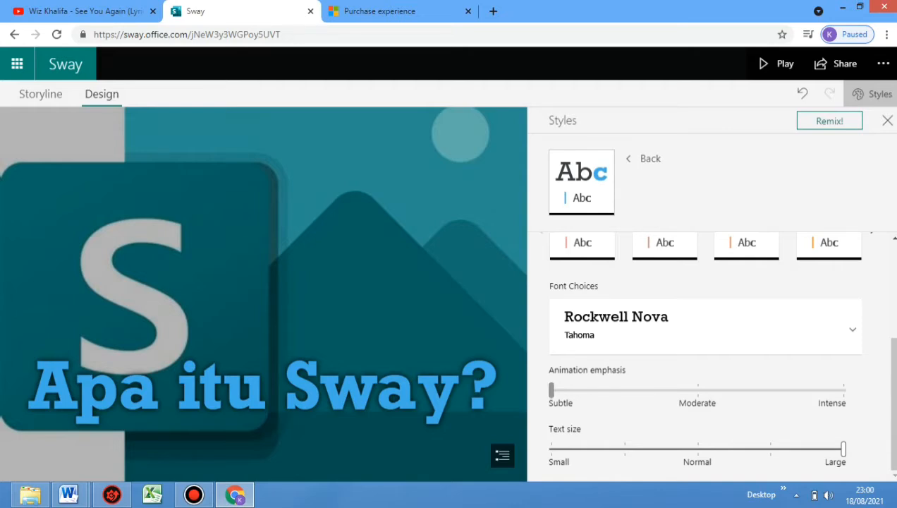
left_click_drag(552, 389, 843, 389)
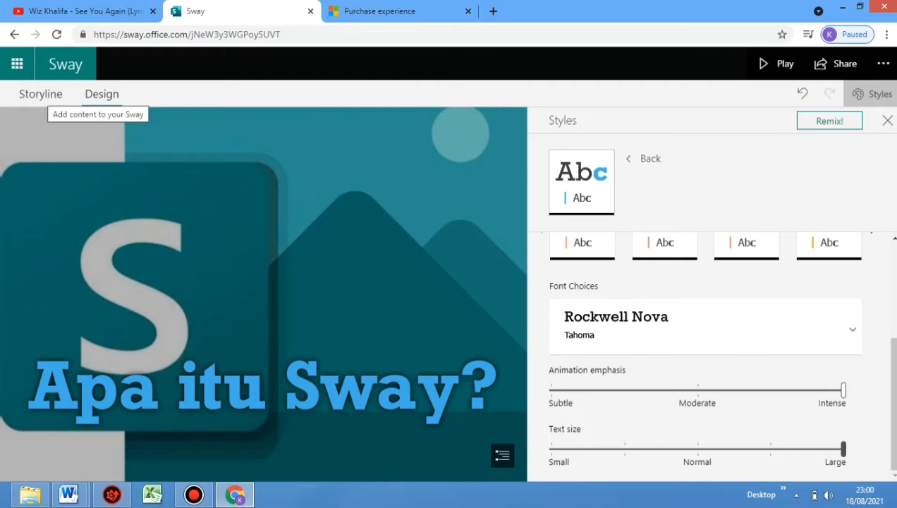
left_click(41, 93)
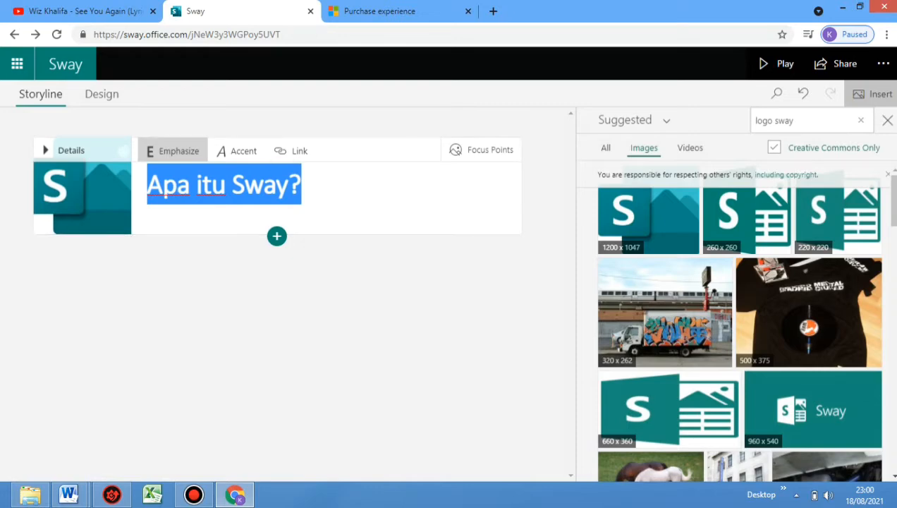
Change the Sway's layout to Slides and return to the storyline
left_click(103, 94)
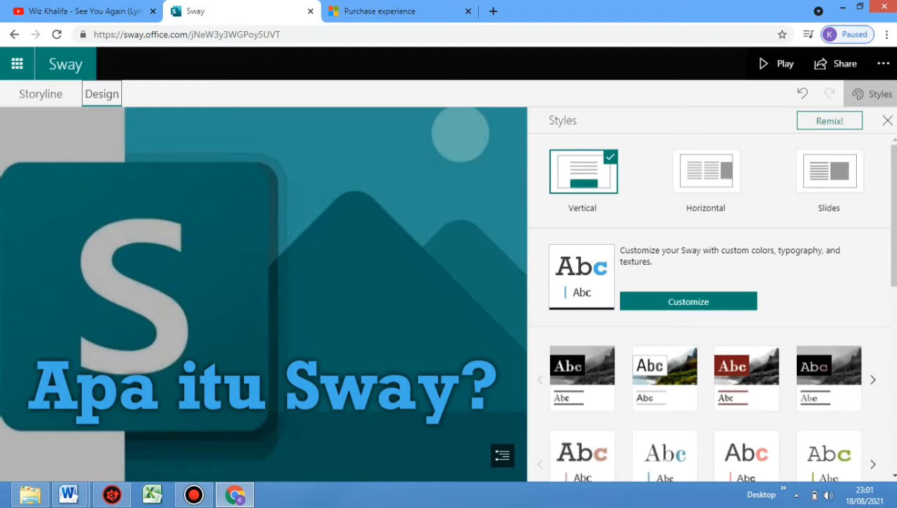
left_click(829, 171)
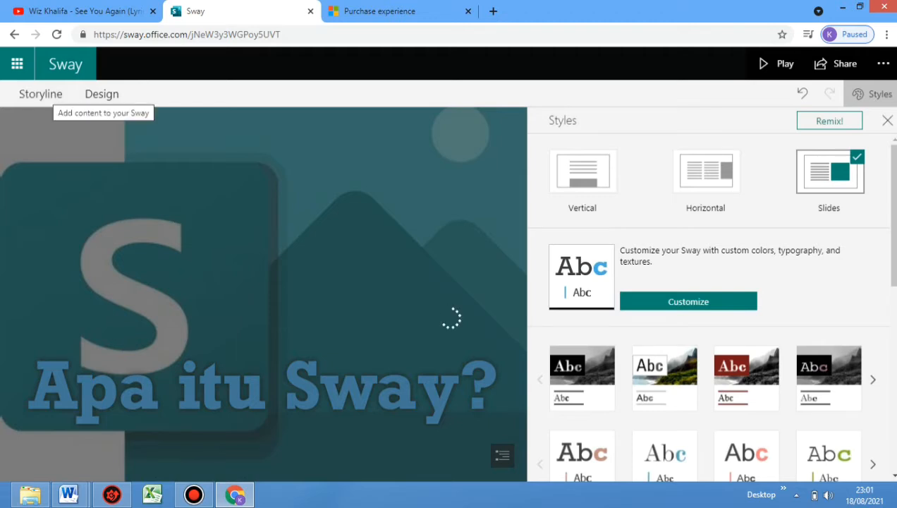
left_click(40, 93)
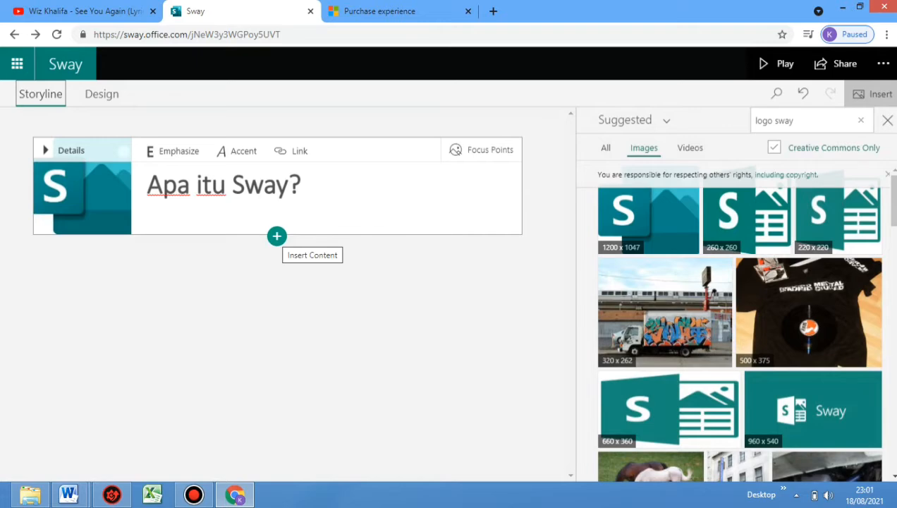
Add a text card below the title card, and copy the paragraph under "Apa itu Sway?" from the Word document "Apa itu Sway 1"
left_click(277, 236)
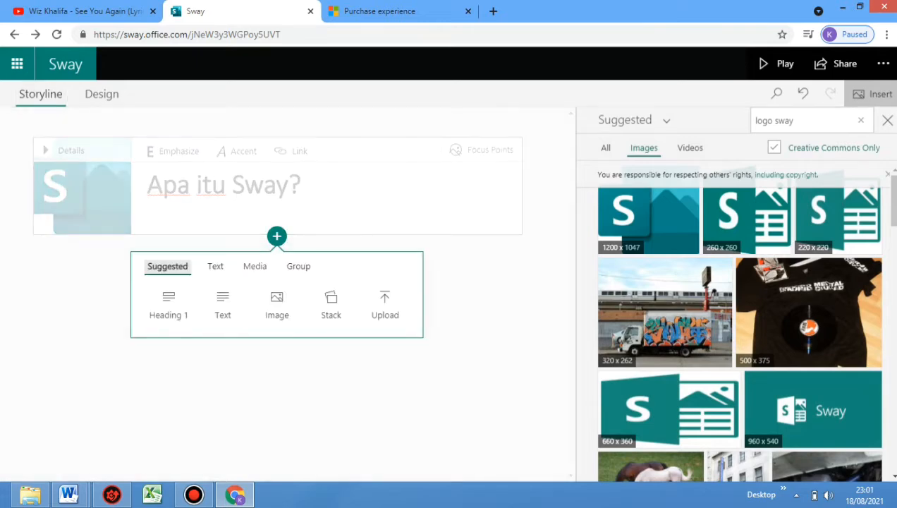
left_click(222, 305)
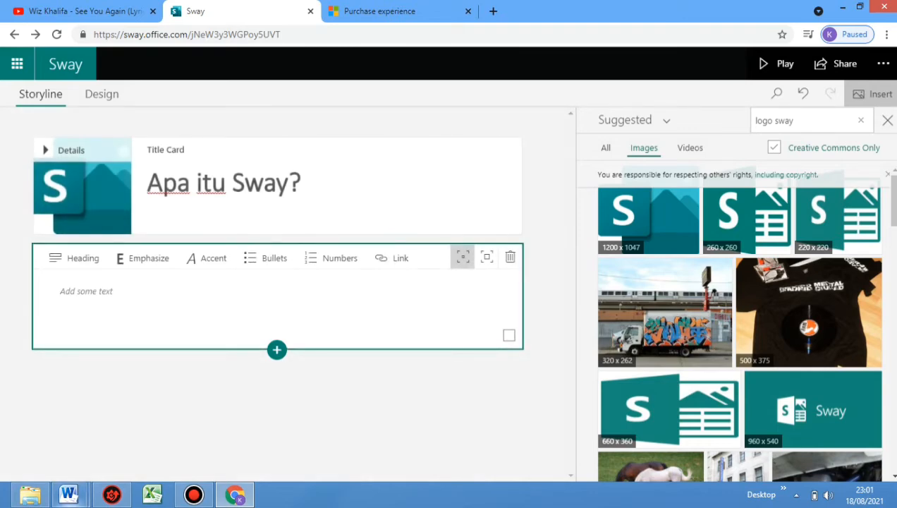
mouse_move(68, 494)
mouse_move(84, 423)
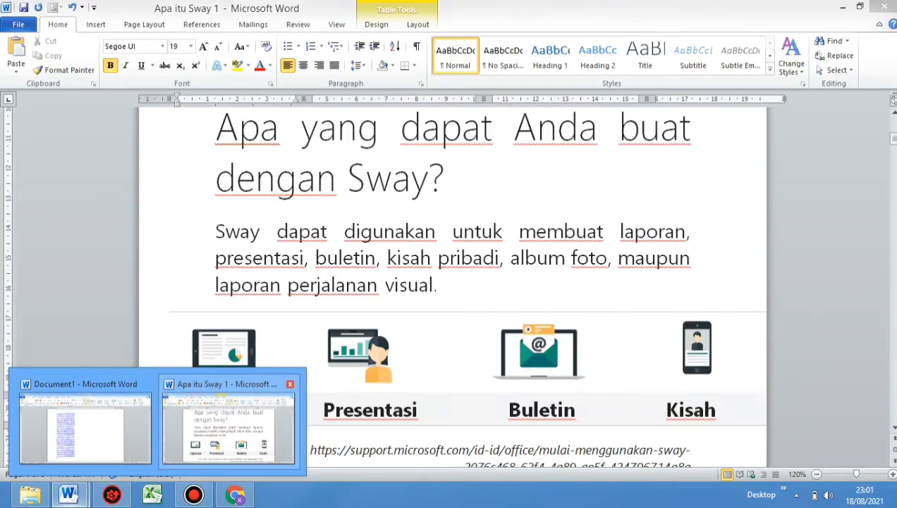
left_click(228, 426)
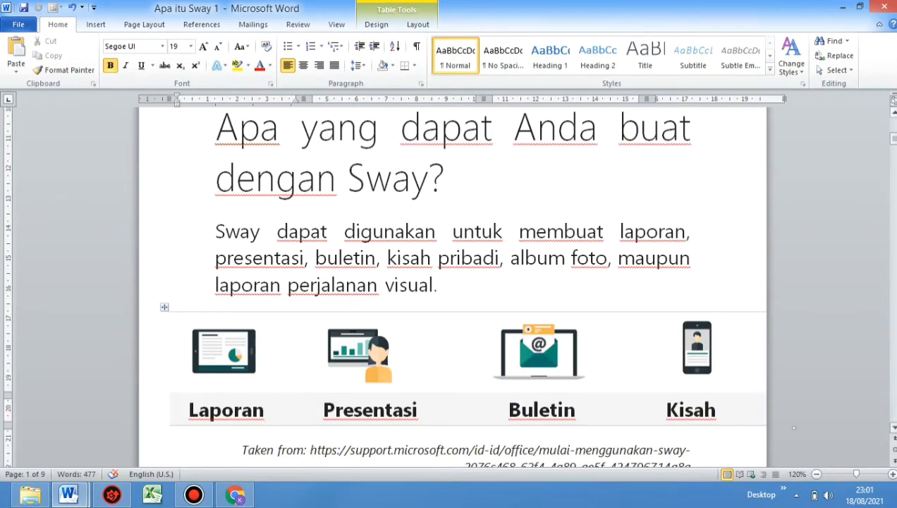
scroll(451, 282, "up", 5)
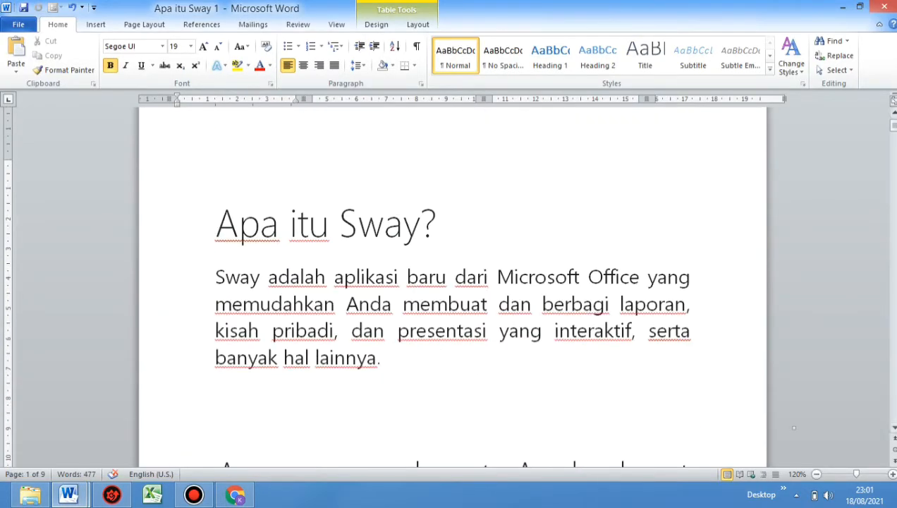
left_click(216, 277)
key("shift+Down")
key("shift+Down")
key("shift+Down")
key("shift+Down")
key("ctrl+c")
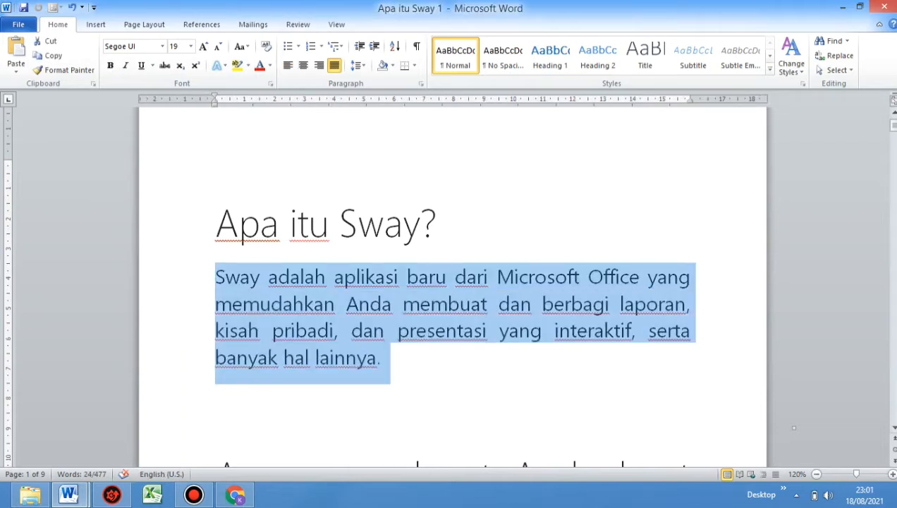
right_click(241, 280)
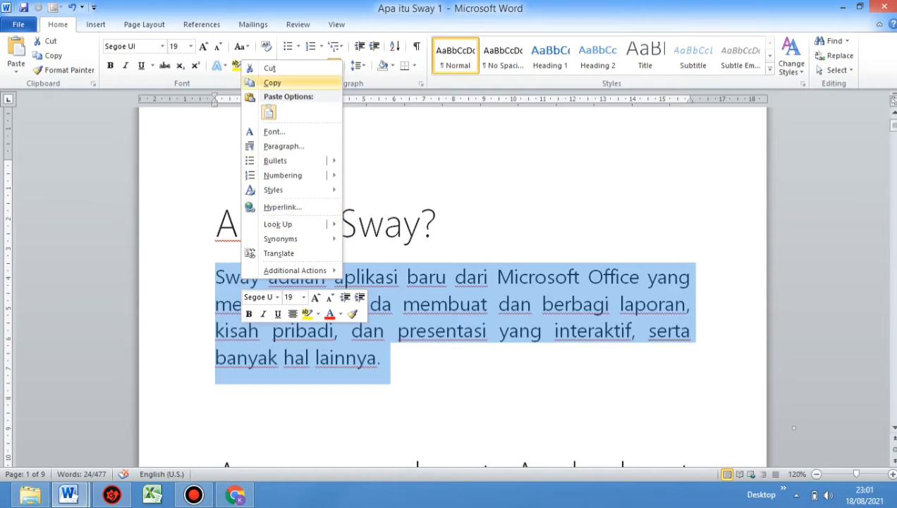
left_click(272, 83)
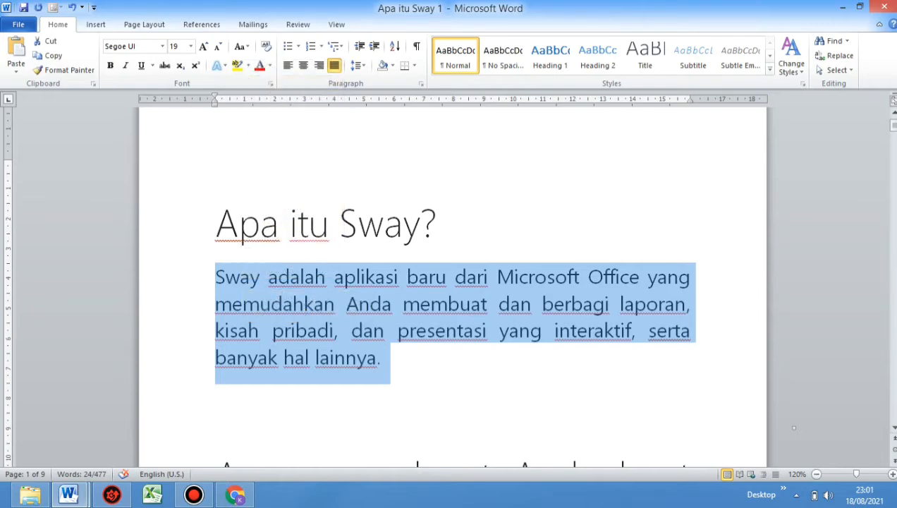
Switch back to Sway, paste the copied paragraph into the empty text card, and preview it through to the text slide
left_click(236, 494)
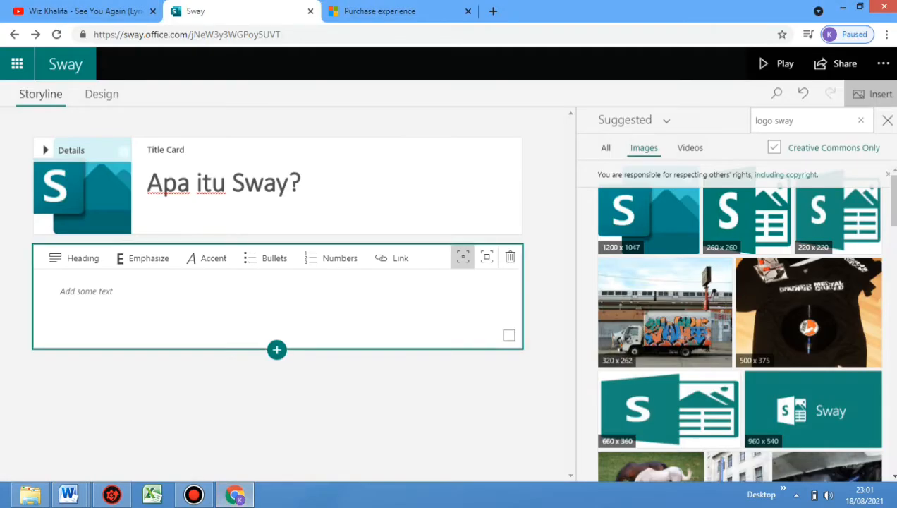
left_click(78, 291)
right_click(78, 291)
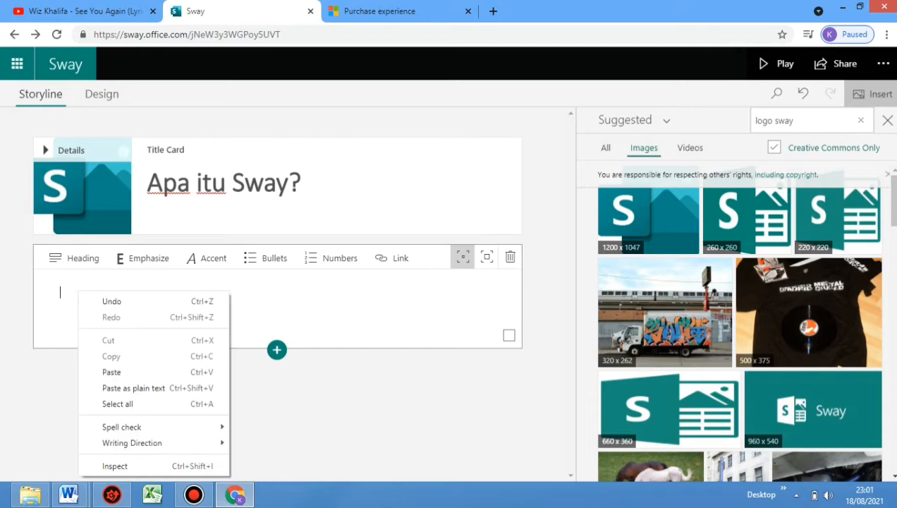
left_click(112, 372)
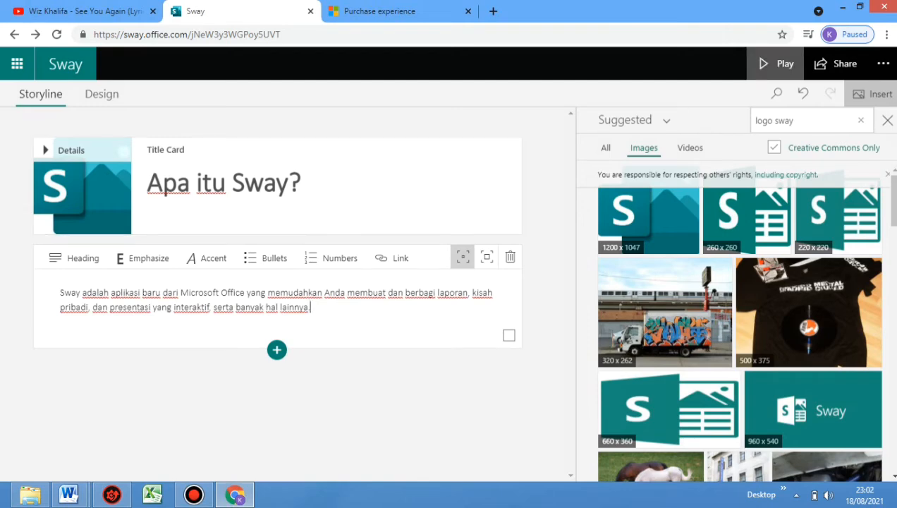
left_click(776, 63)
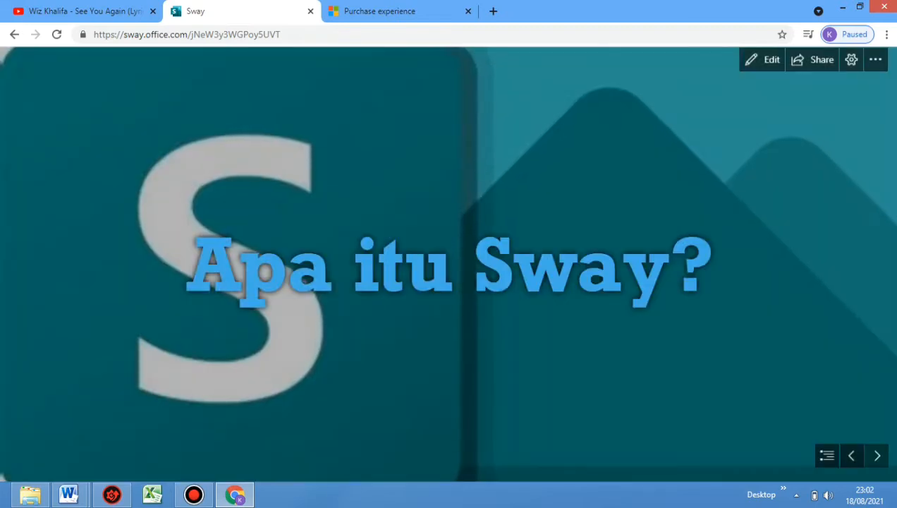
key("Right")
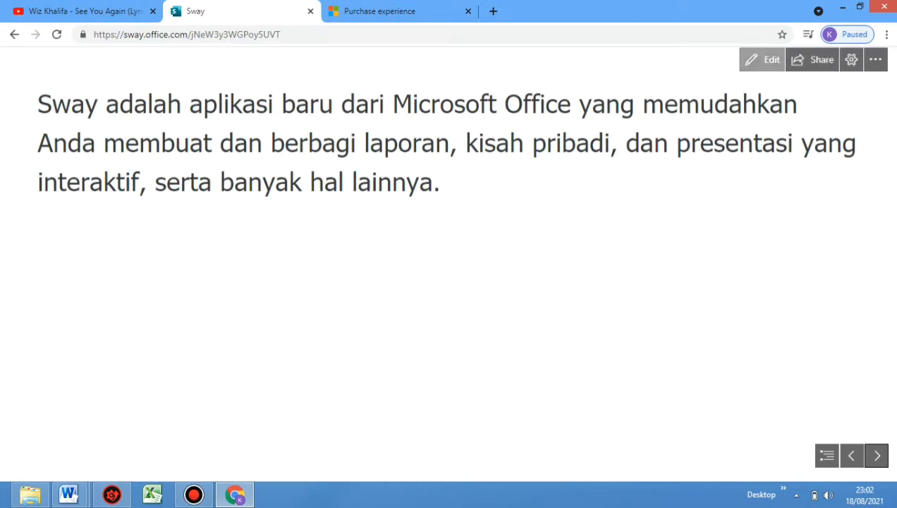
left_click(757, 59)
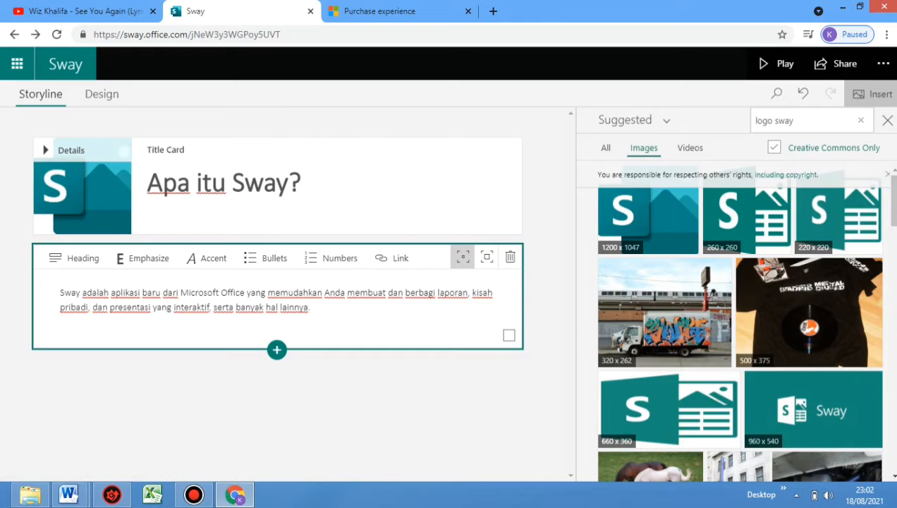
Apply Emphasize formatting to the whole paragraph in the text card and preview the text slide
left_click(60, 292)
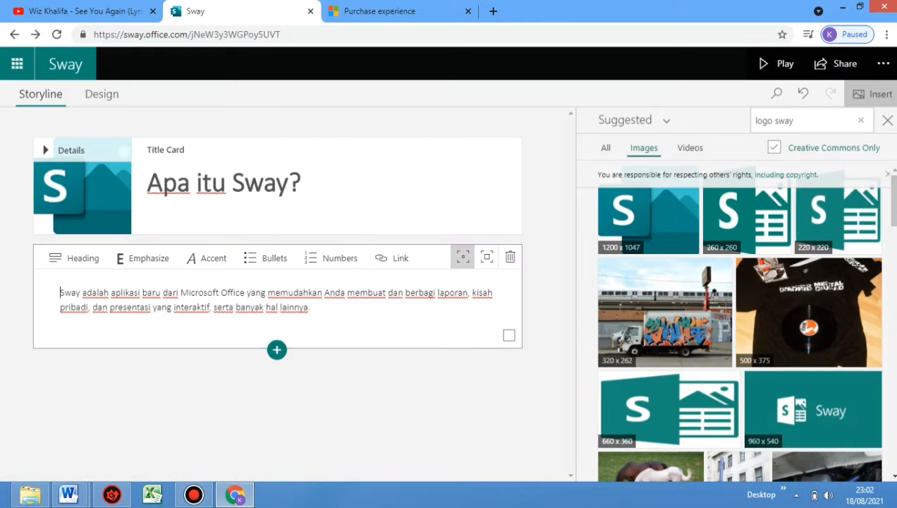
key("shift+Down")
key("shift+Down")
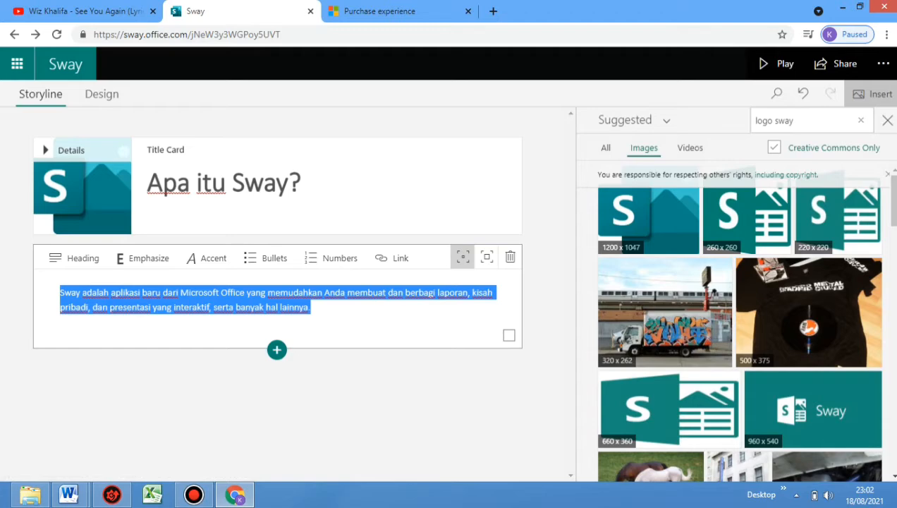
left_click(142, 258)
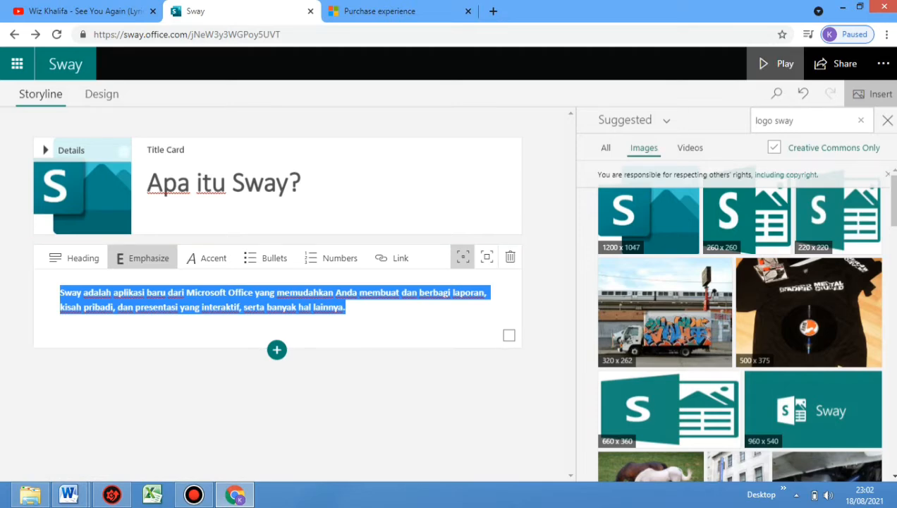
left_click(776, 63)
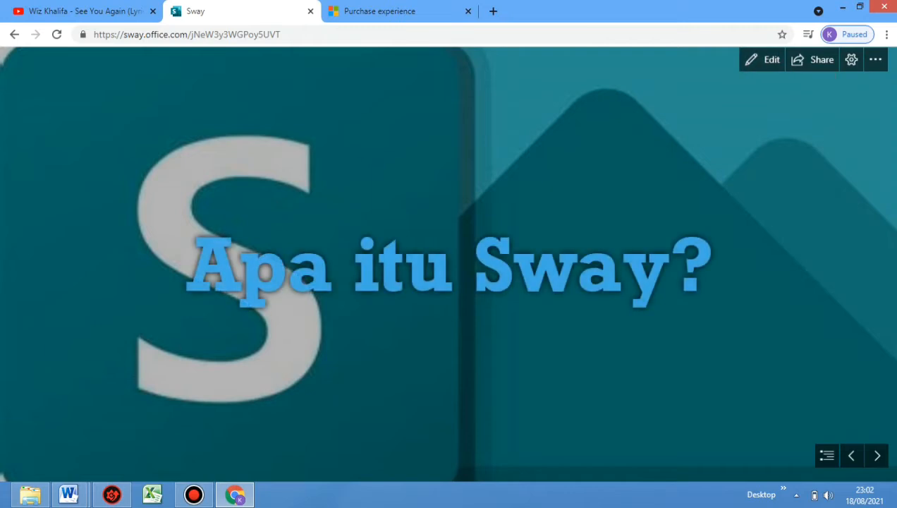
left_click(876, 455)
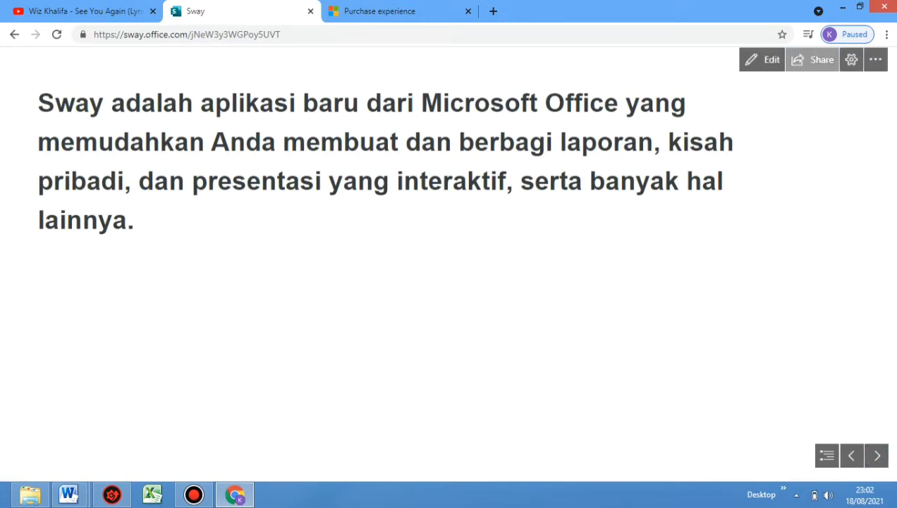
left_click(762, 60)
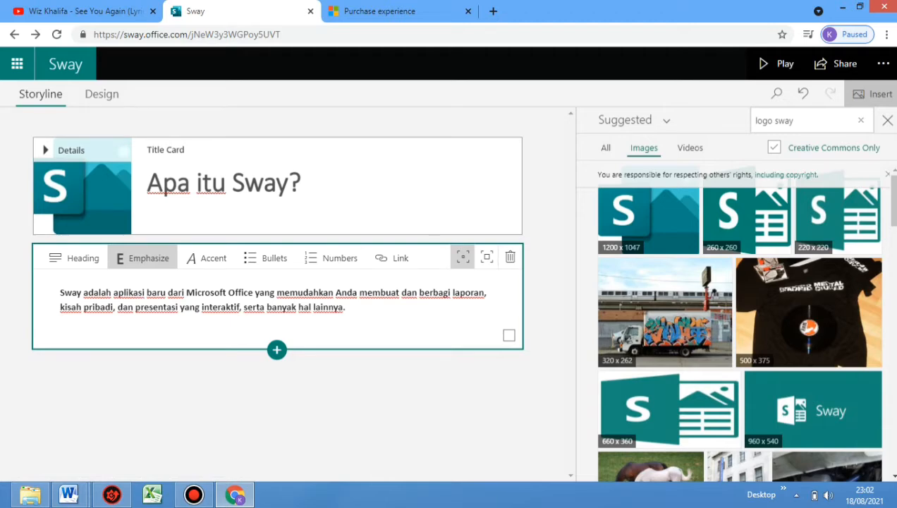
Apply the design set with a teal-green heading block and a patterned background, dismiss the playback tip, and return to the storyline
left_click(101, 93)
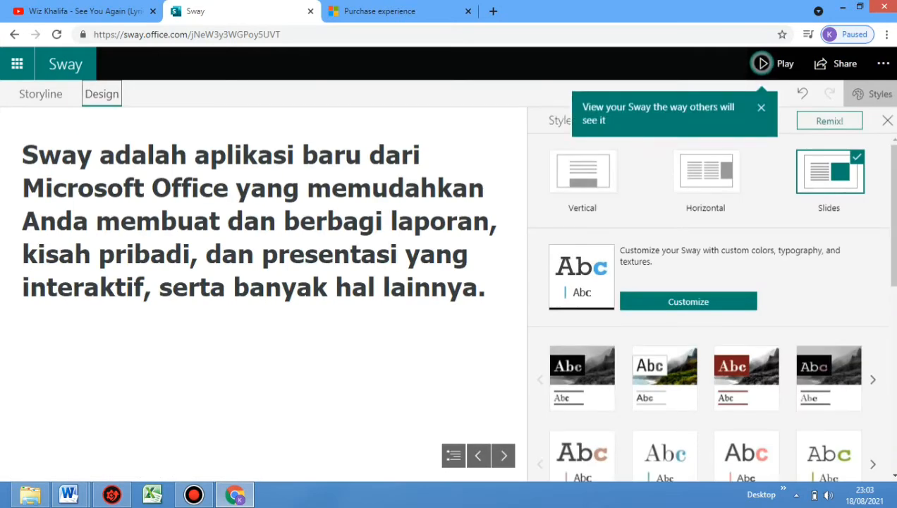
scroll(708, 303, "down", 4)
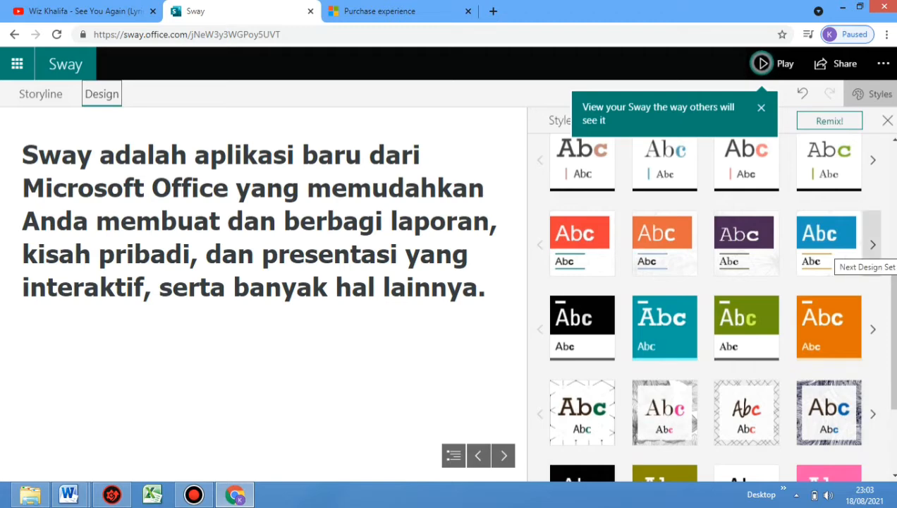
left_click(872, 247)
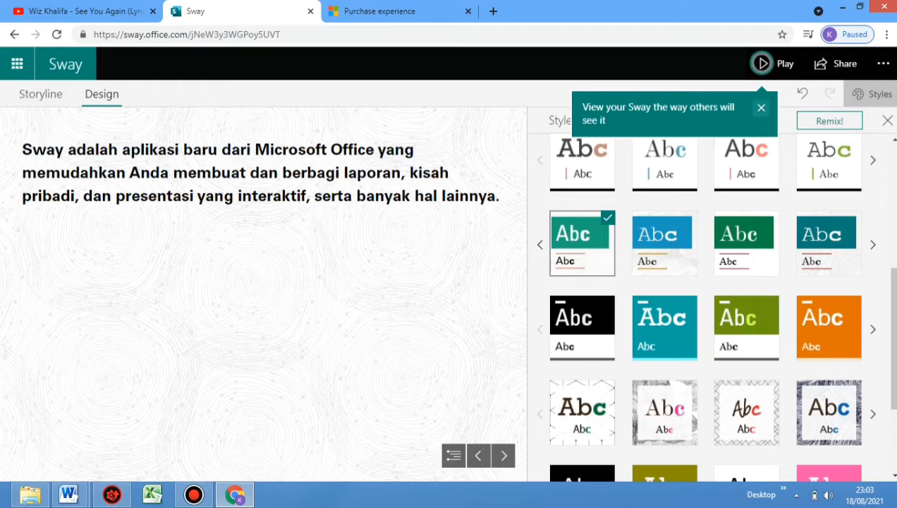
left_click(761, 108)
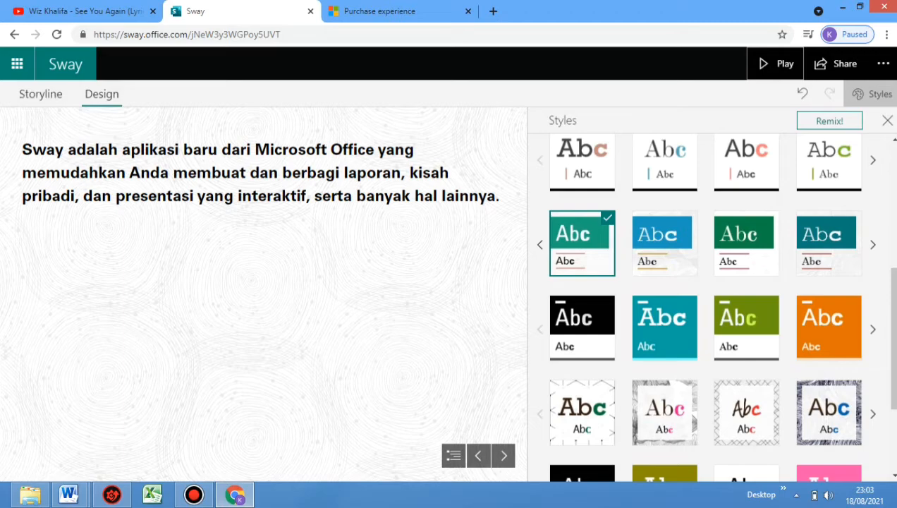
left_click(40, 93)
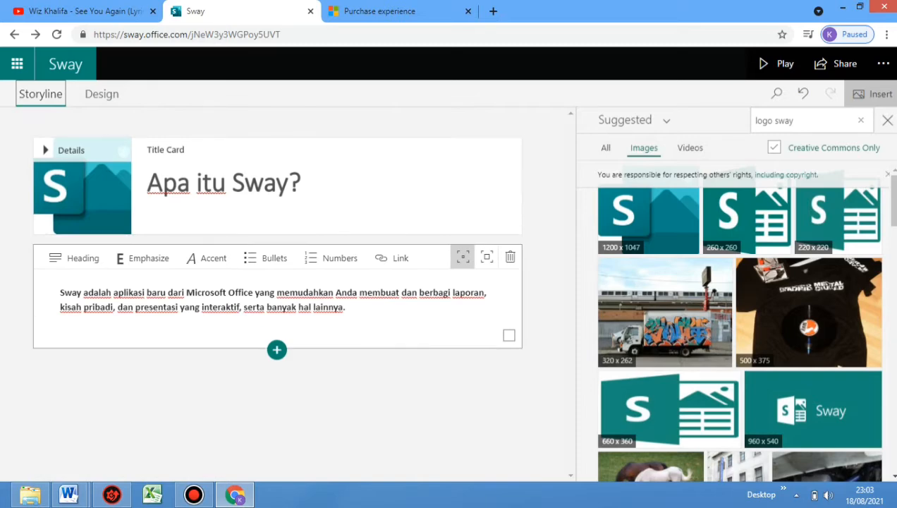
Add a Heading 1 card below the text card, and copy the heading "Apa yang dapat Anda buat dengan Sway?" from the Word document "Apa itu Sway 1"
left_click(276, 350)
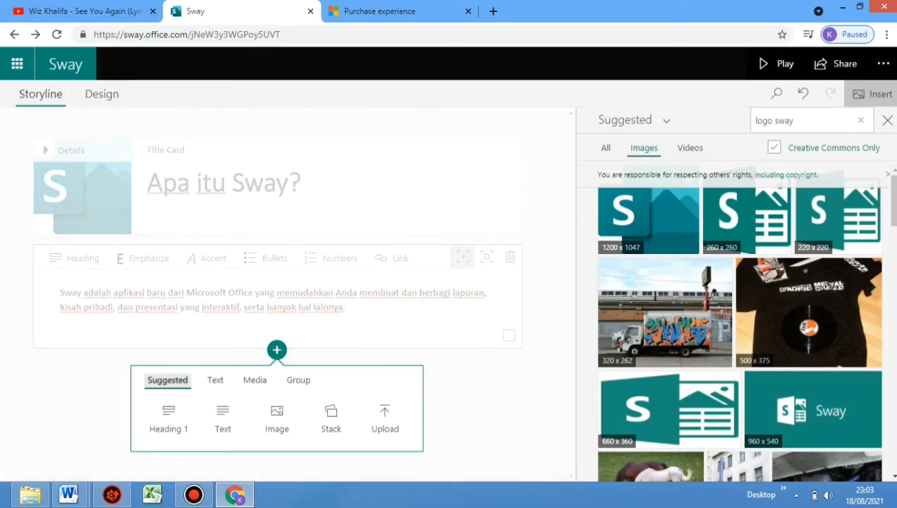
left_click(168, 419)
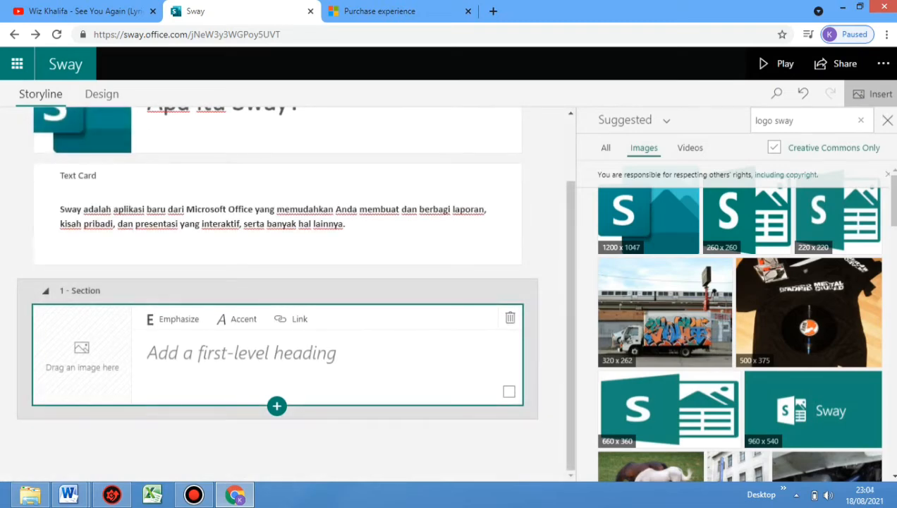
mouse_move(68, 493)
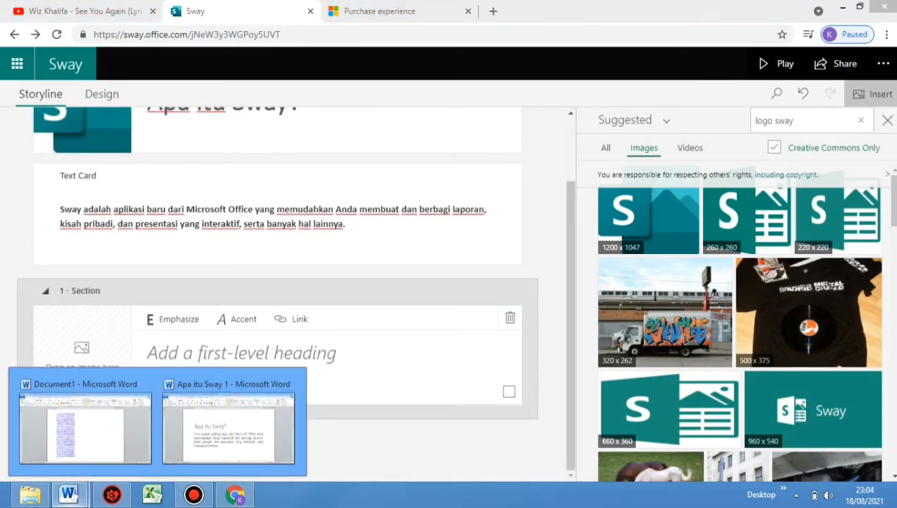
left_click(228, 427)
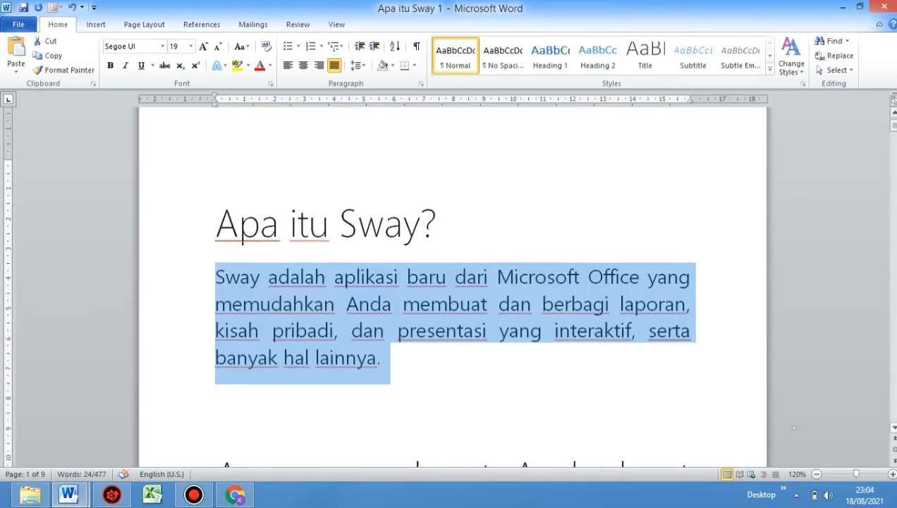
scroll(793, 428, "down", 3)
scroll(794, 428, "down", 1)
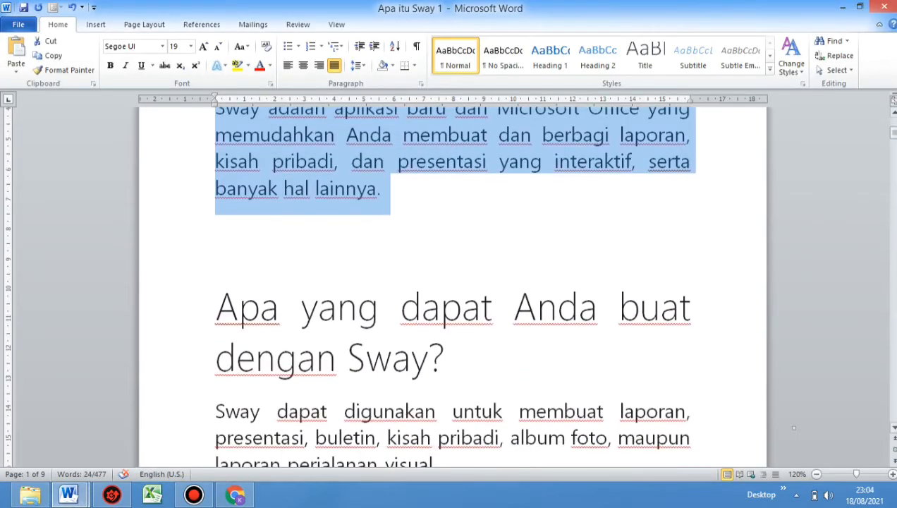
key("Right")
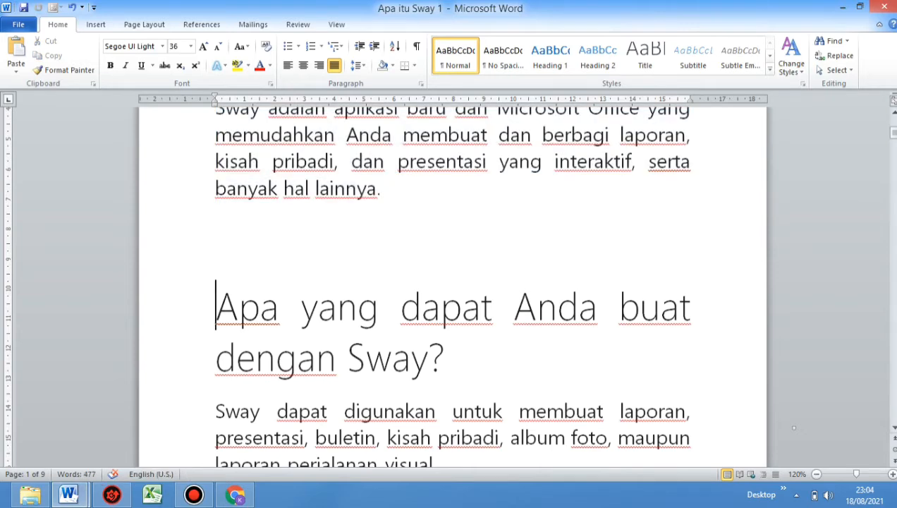
key("shift+Down")
key("shift+Down")
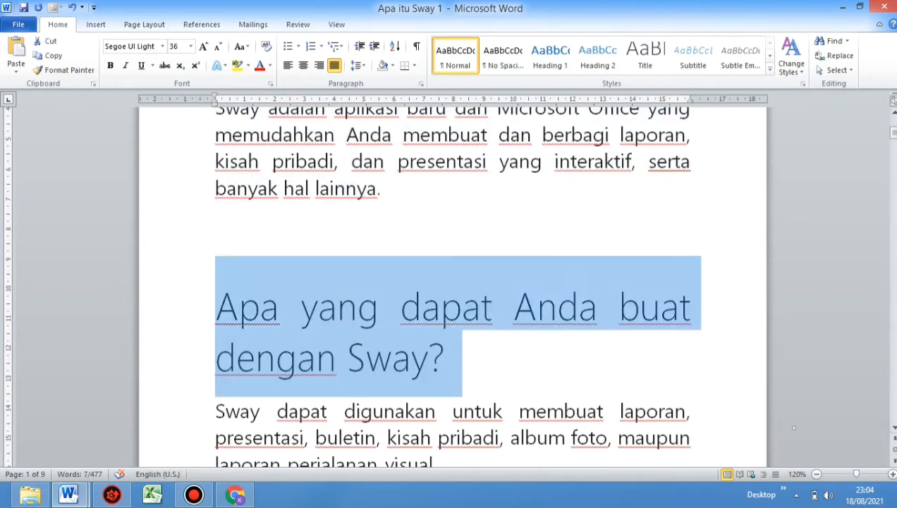
right_click(244, 308)
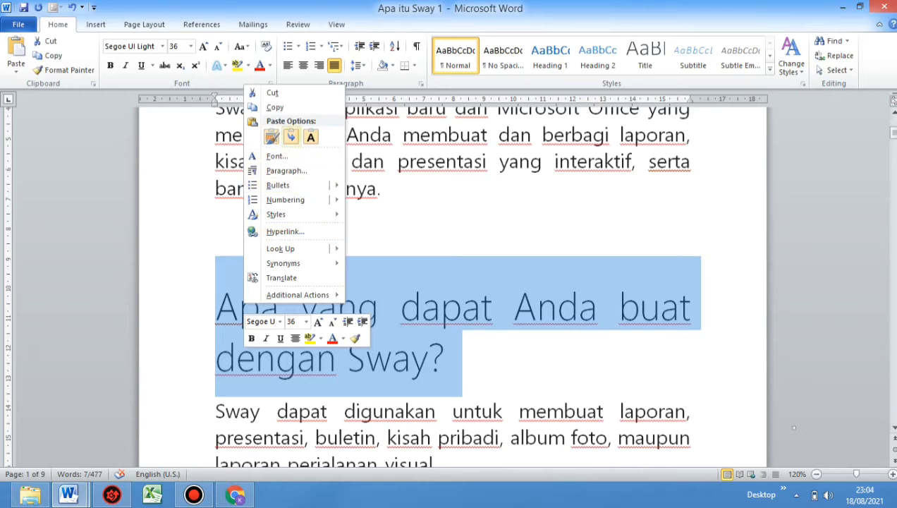
left_click(275, 107)
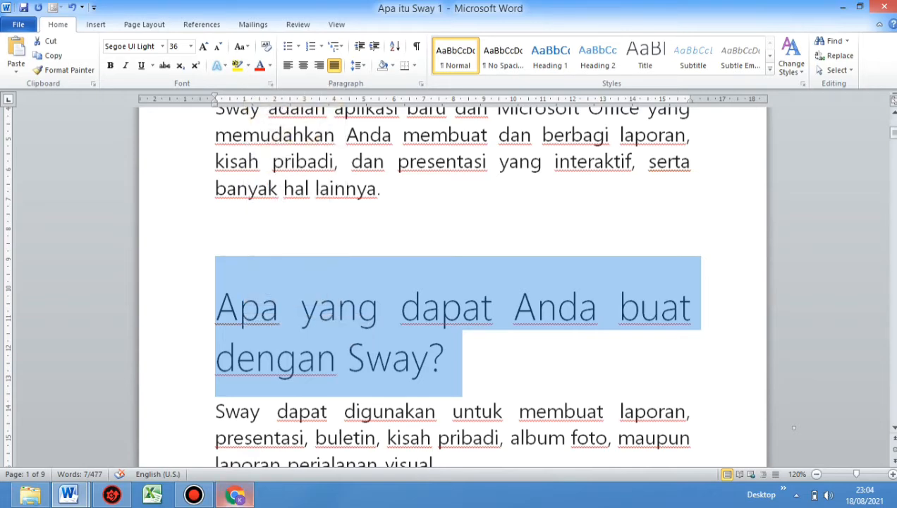
Switch back to Sway and paste the copied heading into the empty Heading 1 card
left_click(234, 495)
left_click(160, 352)
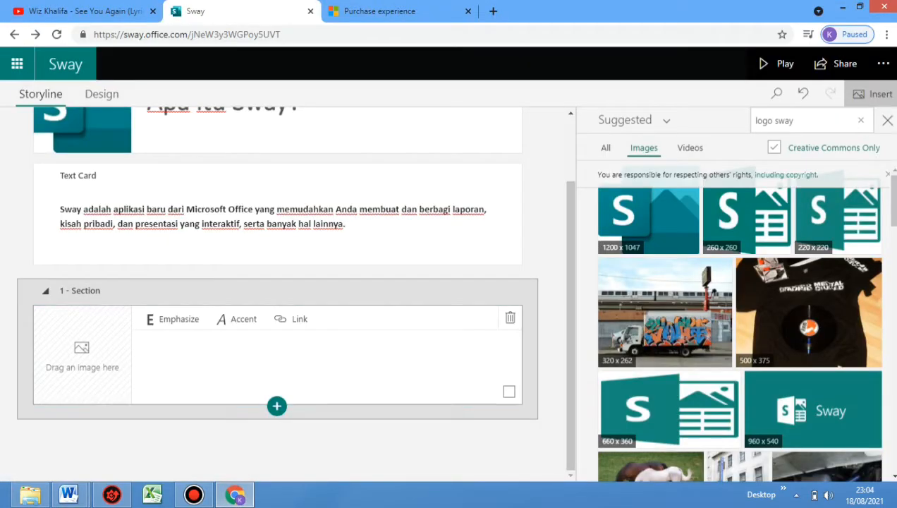
right_click(159, 353)
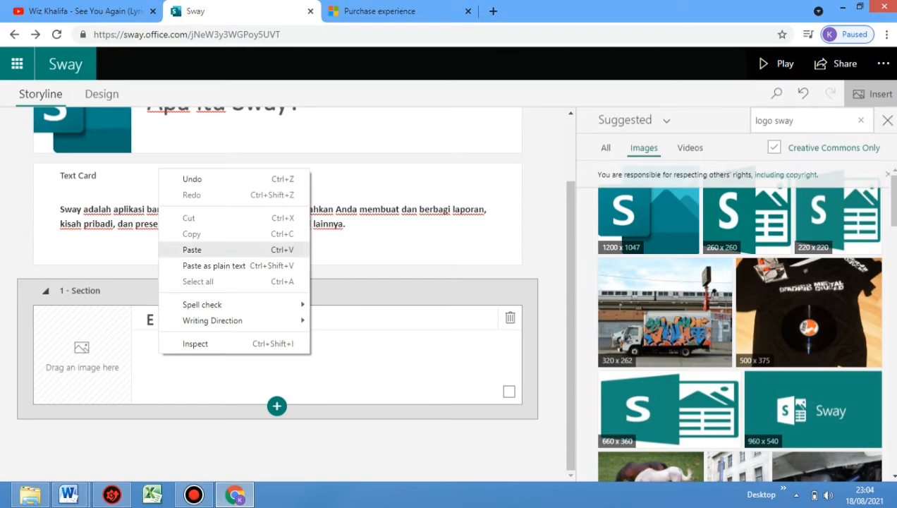
left_click(192, 249)
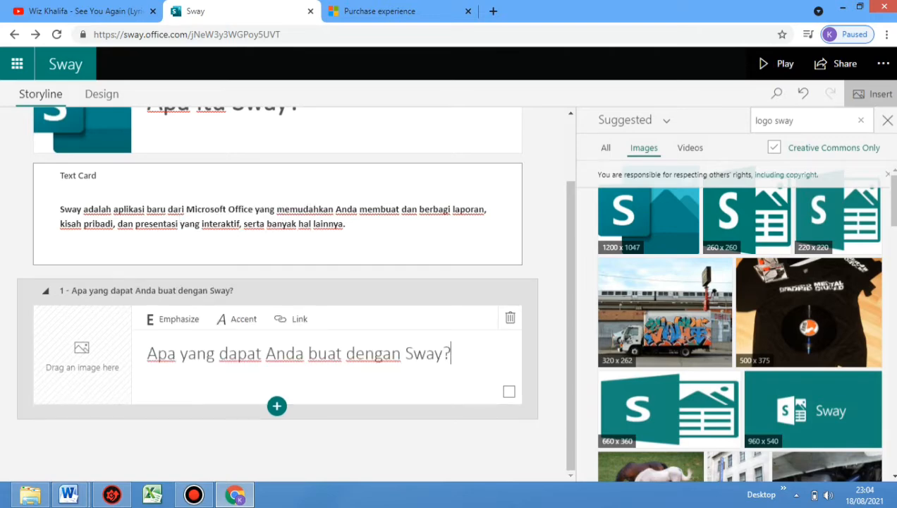
Add the 1200 x 1047 Sway logo from the suggested images as the Heading 1 card's background
left_click(85, 355)
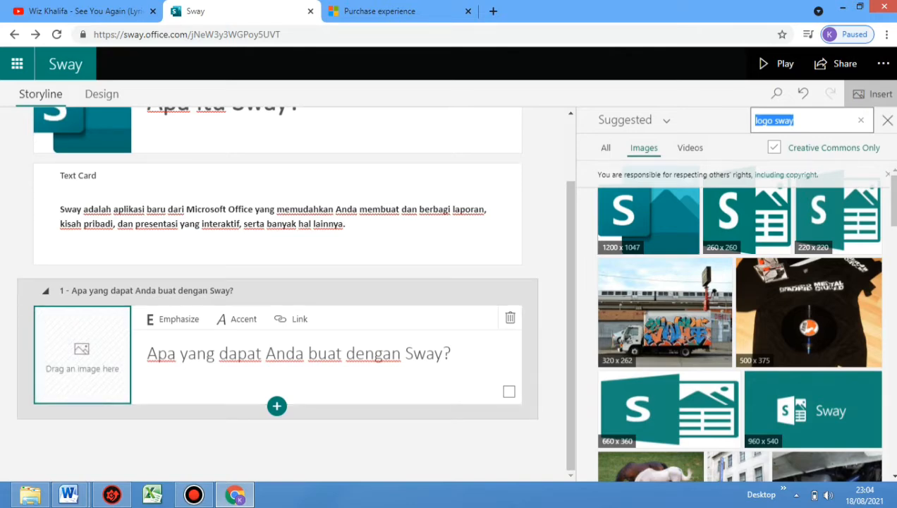
left_click(649, 220)
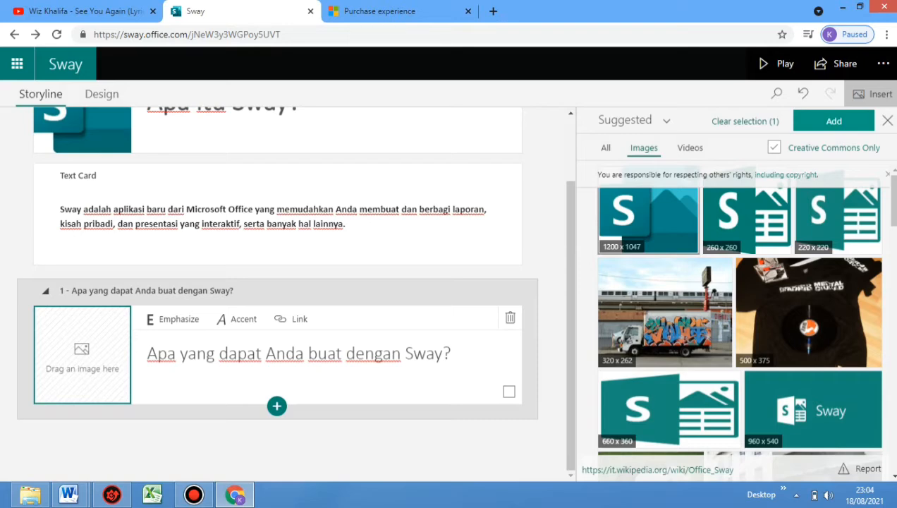
left_click(834, 120)
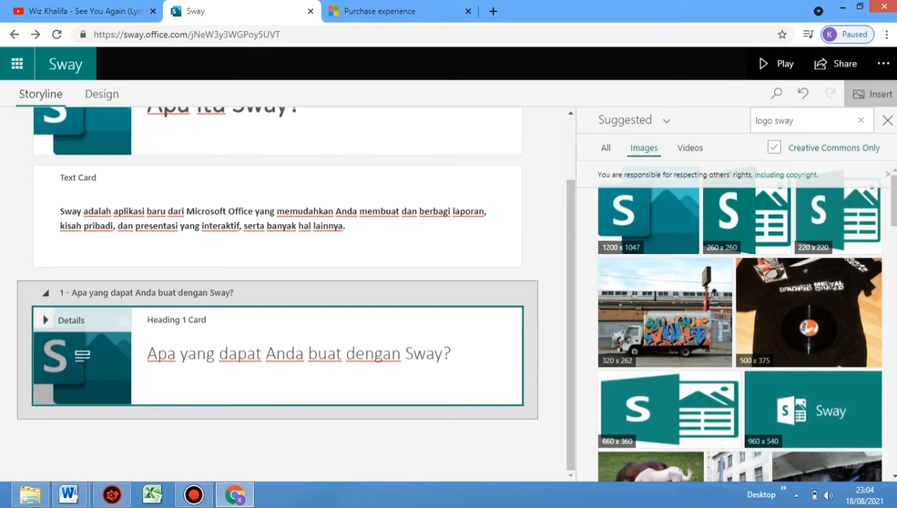
left_click(306, 353)
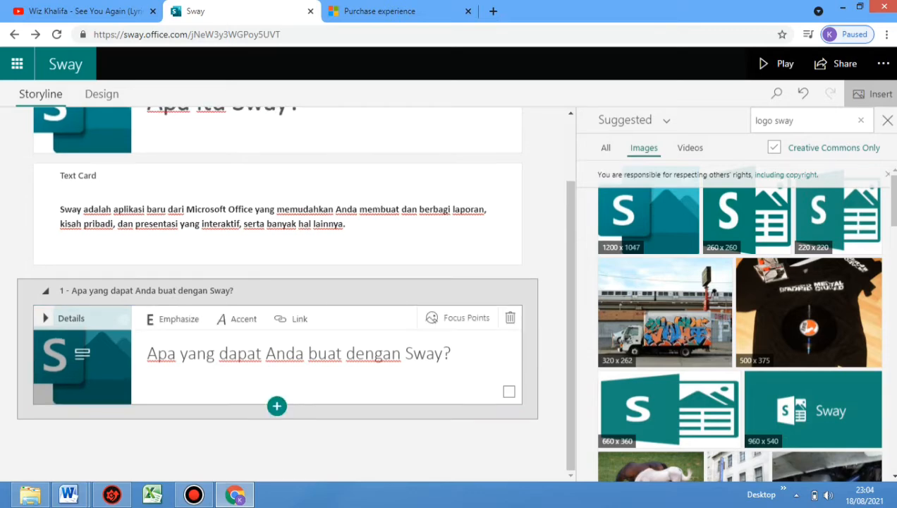
Add a text card under the Heading 1 card, and copy the paragraph under "Apa yang dapat Anda buat dengan Sway?" from the Word document
left_click(276, 407)
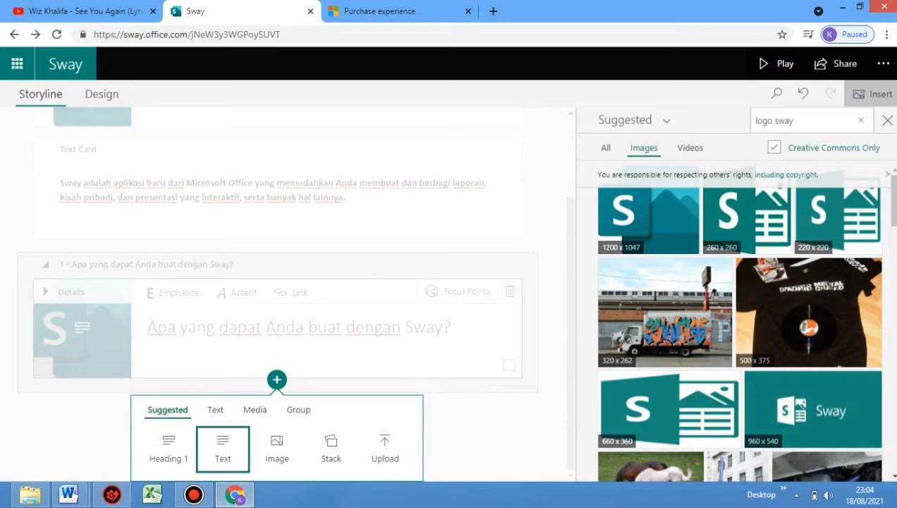
left_click(223, 449)
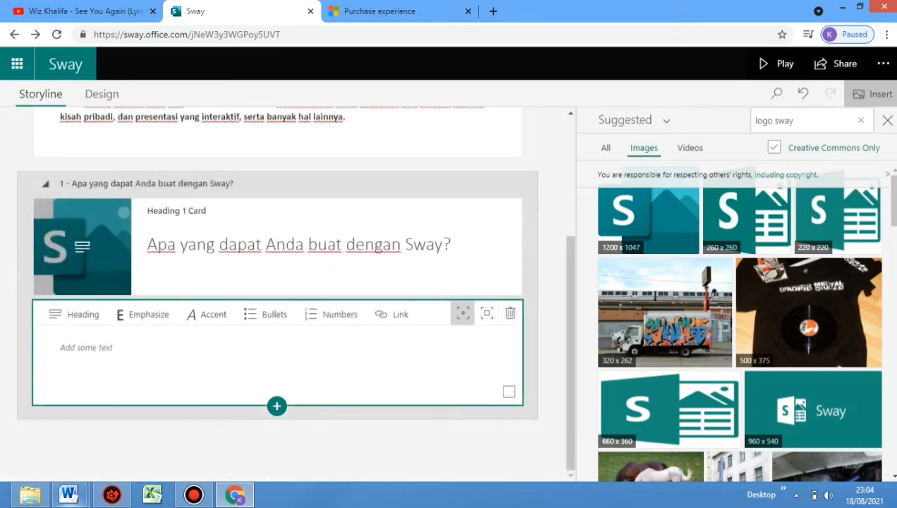
mouse_move(68, 494)
left_click(227, 423)
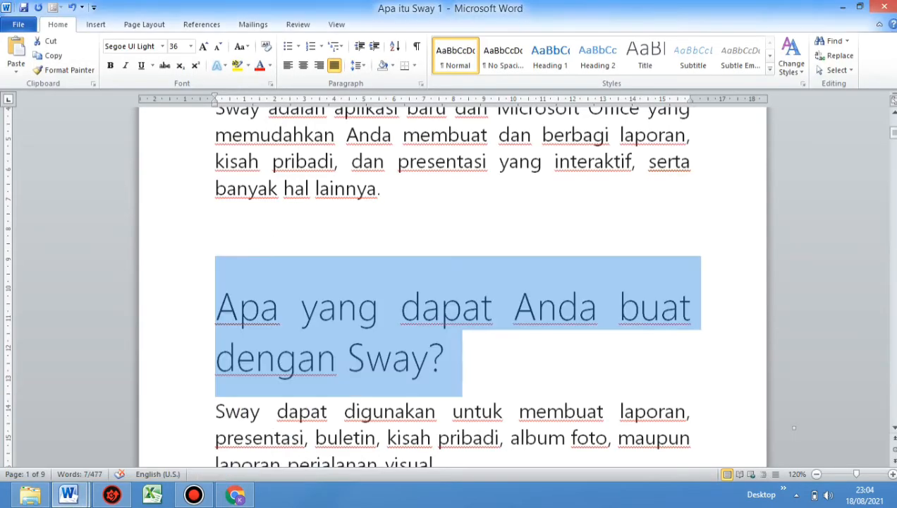
key("Right")
key("shift+Down")
key("shift+Down")
key("shift+Down")
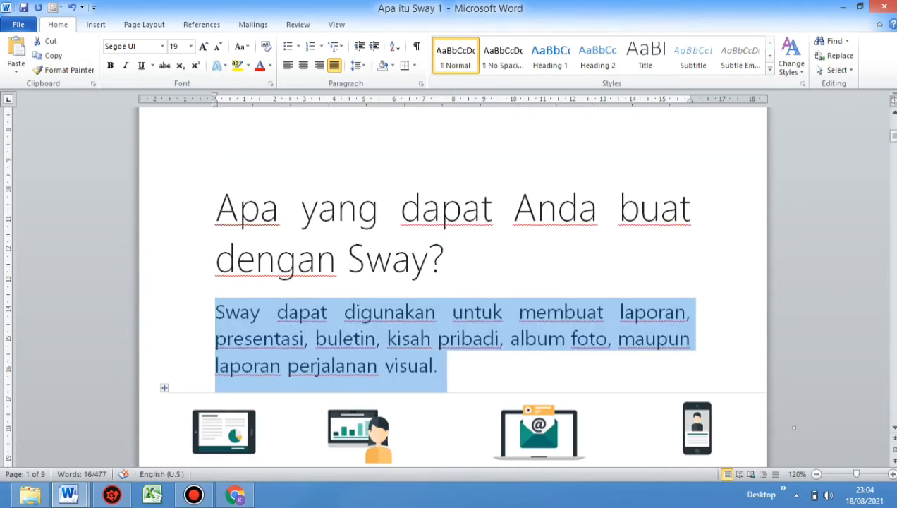
right_click(253, 378)
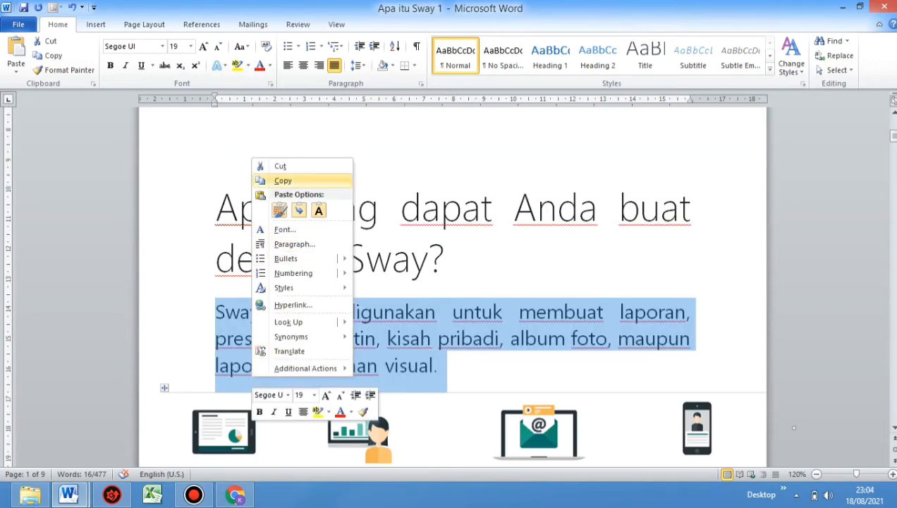
left_click(283, 180)
Switch back to Sway, paste the copied paragraph into the new text card, and emphasize the whole paragraph
key("alt+Tab")
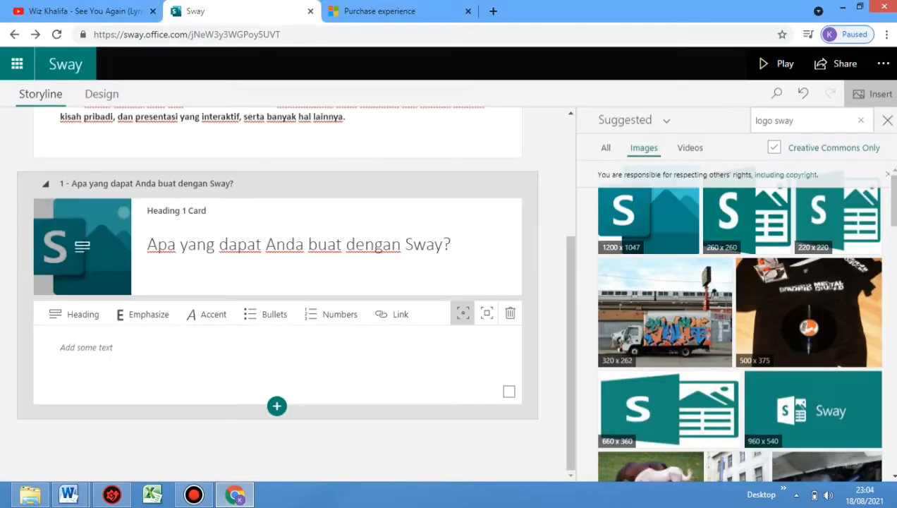
left_click(238, 360)
right_click(238, 359)
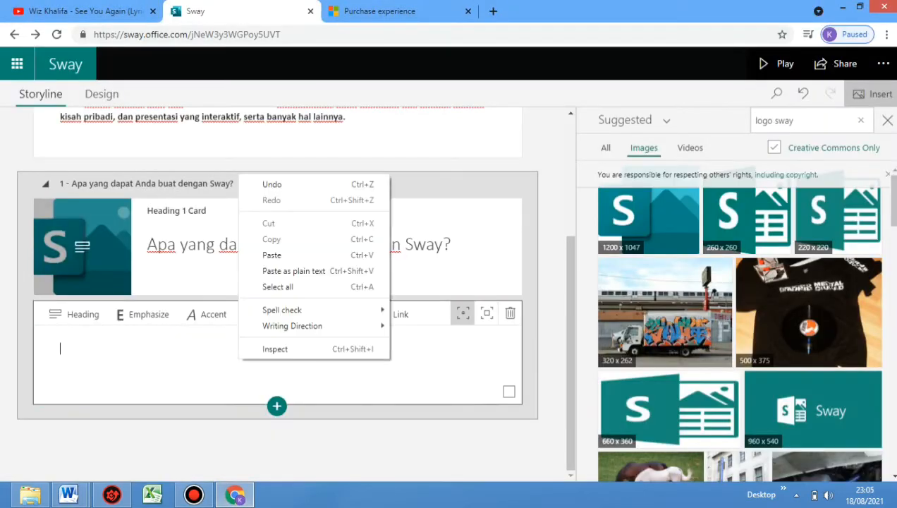
left_click(282, 254)
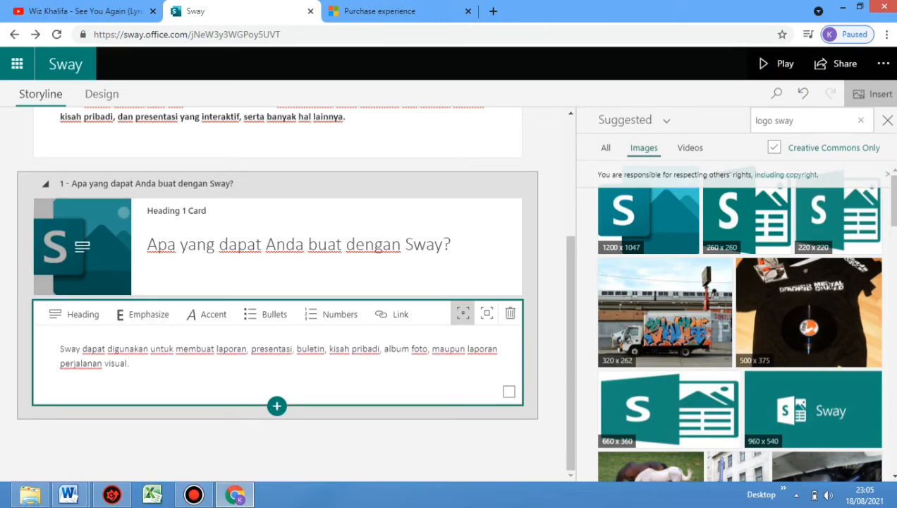
key("ctrl+a")
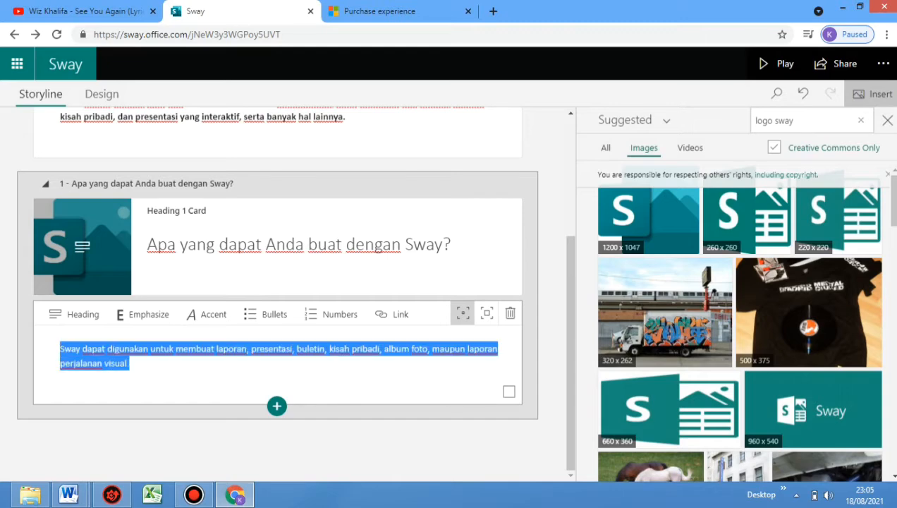
key("ctrl+b")
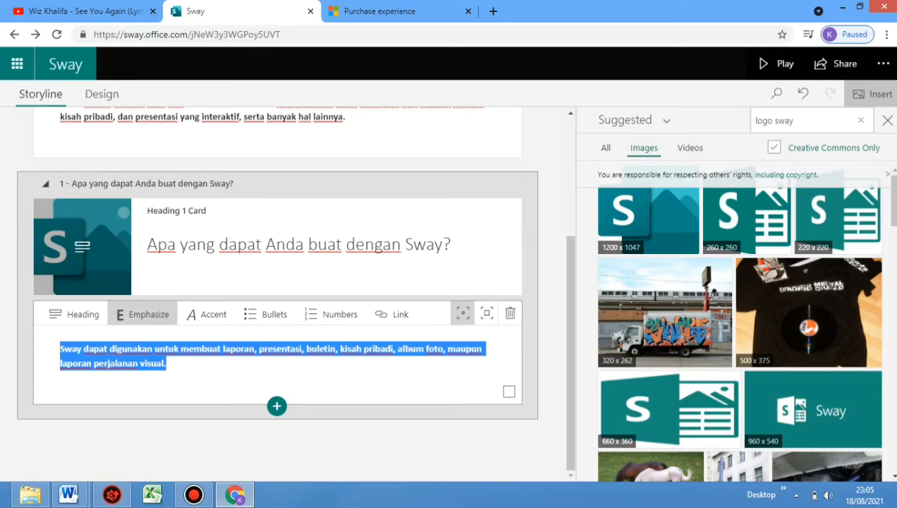
left_click(277, 405)
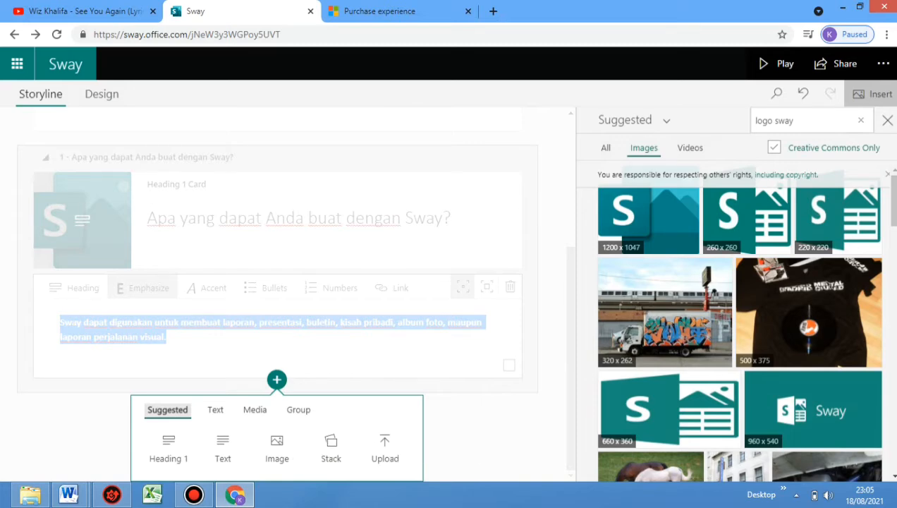
key("Escape")
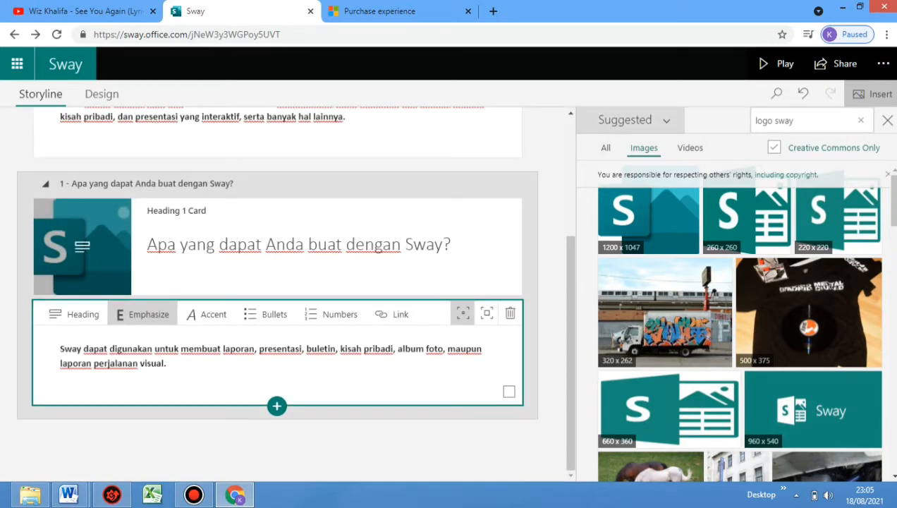
left_click(633, 120)
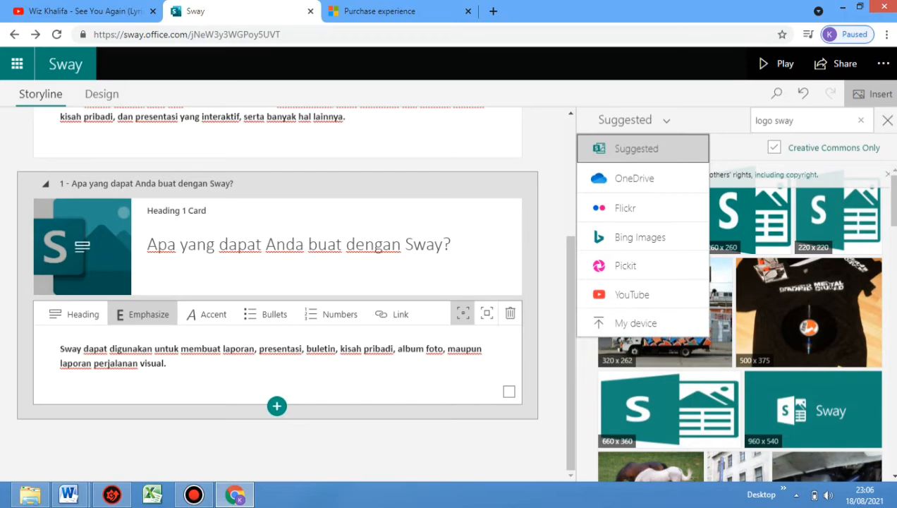
Start uploading a file below the last text card, search Removable Disk (E:) for "sway", and open the Sway folder
left_click(276, 406)
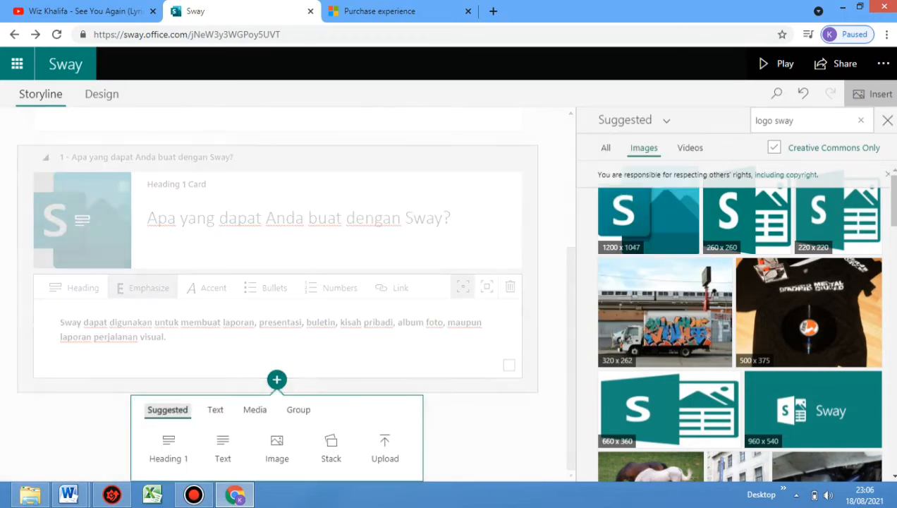
left_click(385, 449)
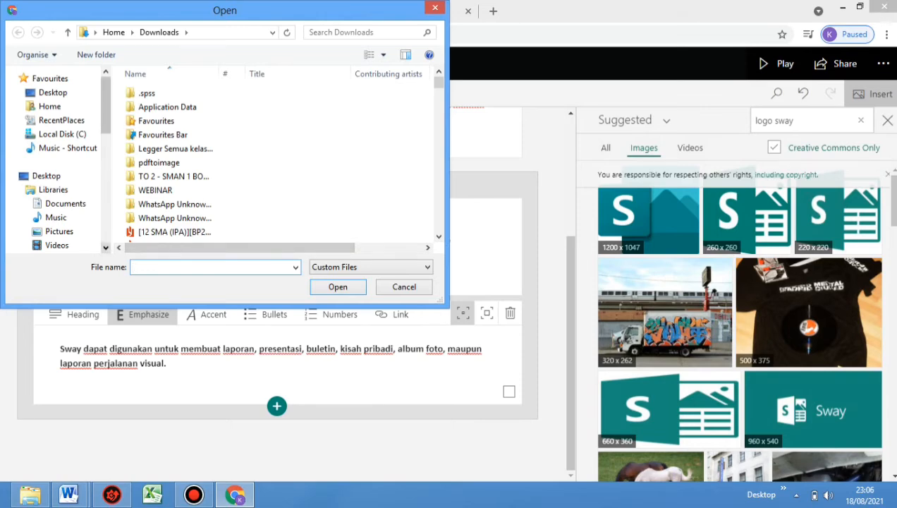
scroll(57, 158, "down", 5)
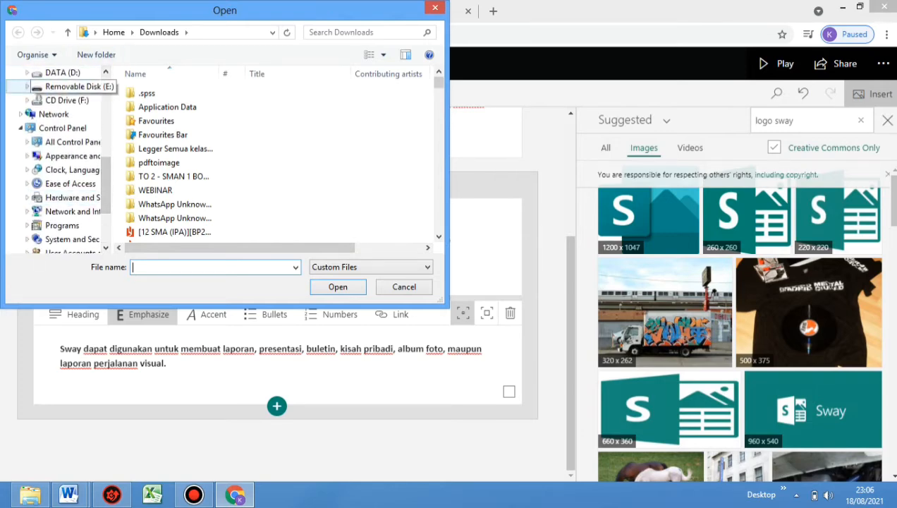
left_click(70, 86)
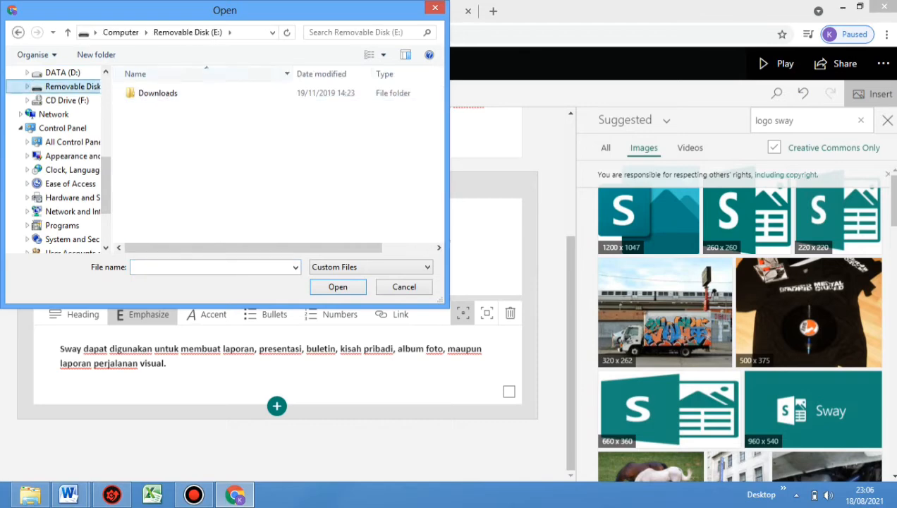
left_click(355, 32)
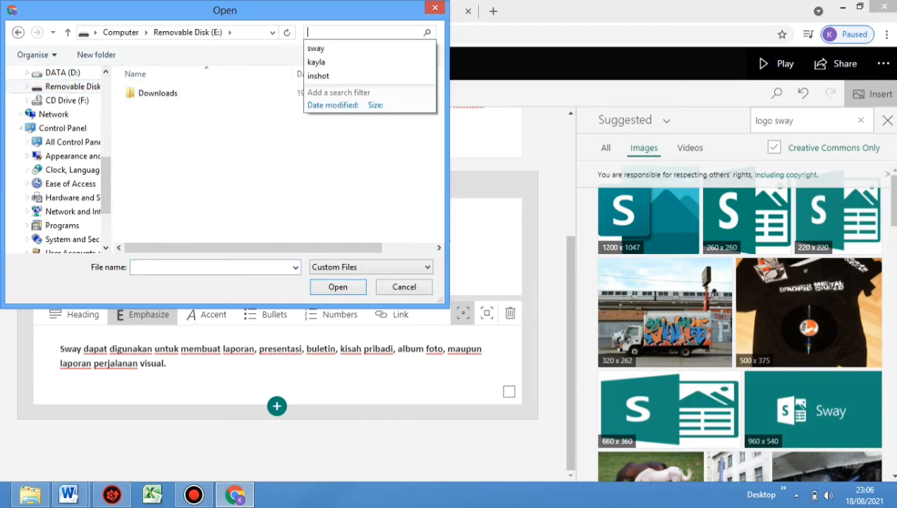
type("sway")
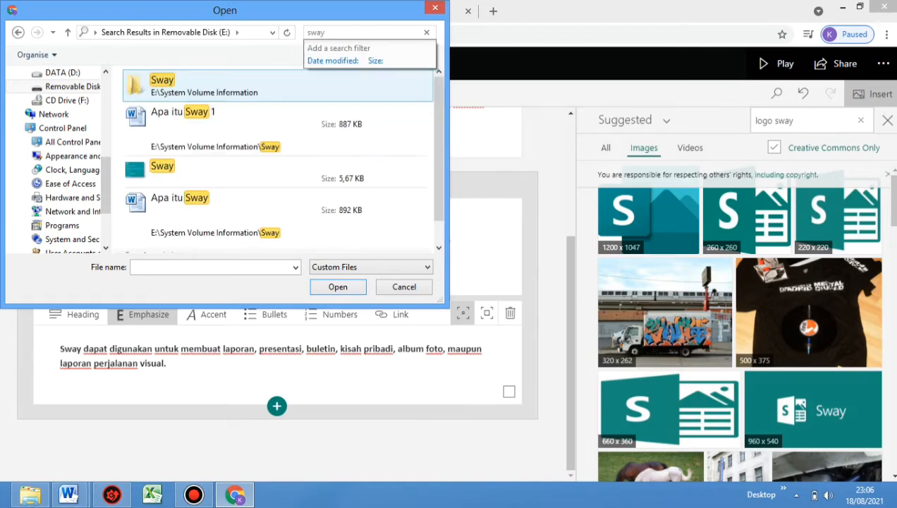
double_click(226, 86)
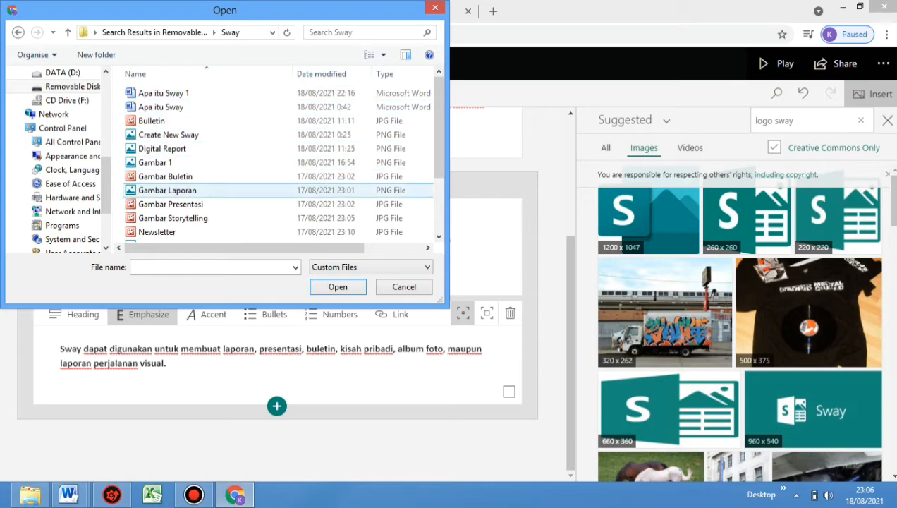
Show file previews in the file chooser and display the Sway folder's contents as tiles
scroll(278, 163, "down", 2)
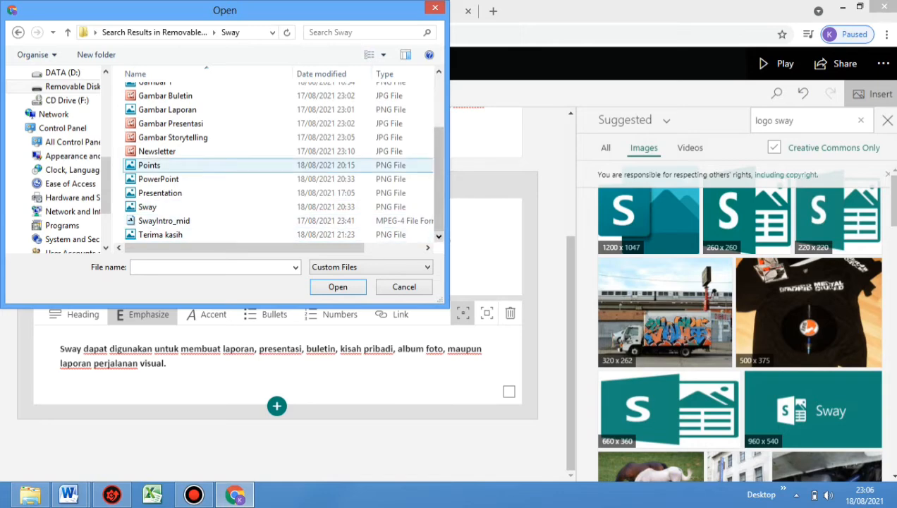
left_click(406, 54)
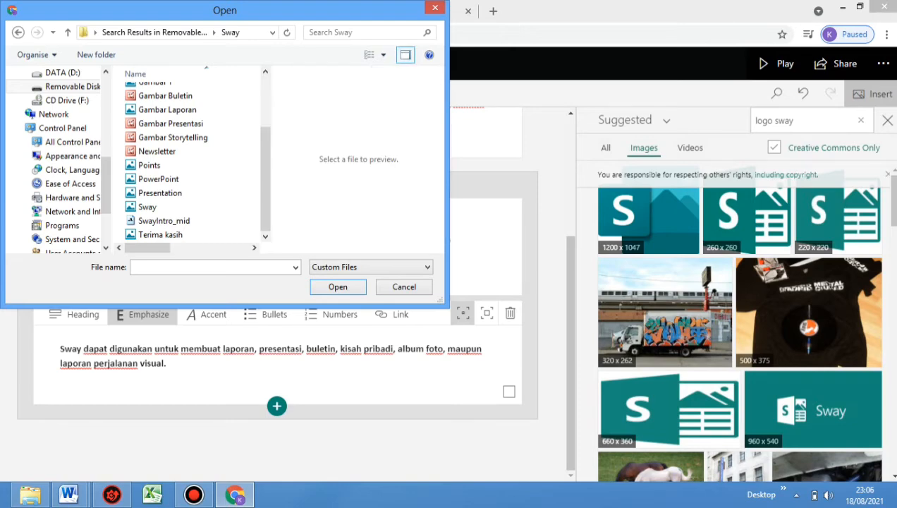
left_click(383, 54)
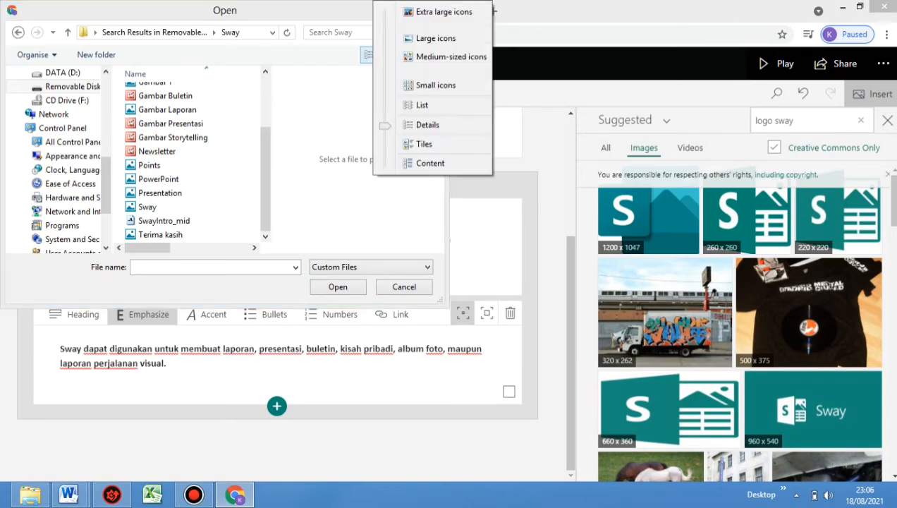
left_click(369, 55)
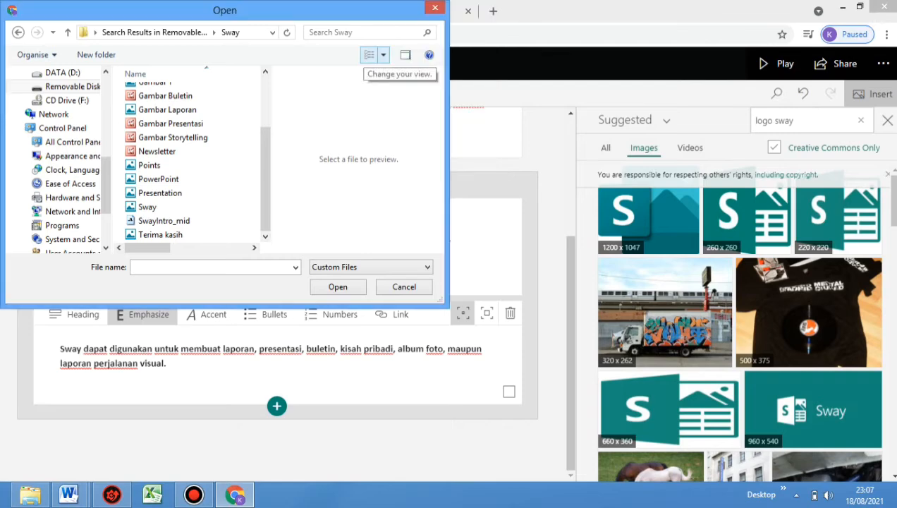
left_click(369, 55)
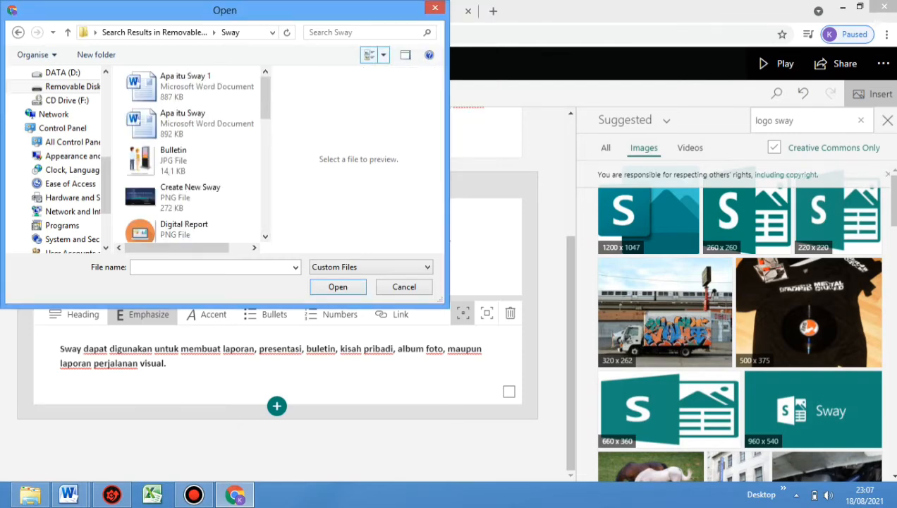
Upload the Digital Report image from the Sway folder as a new image card under the text card
scroll(190, 155, "down", 4)
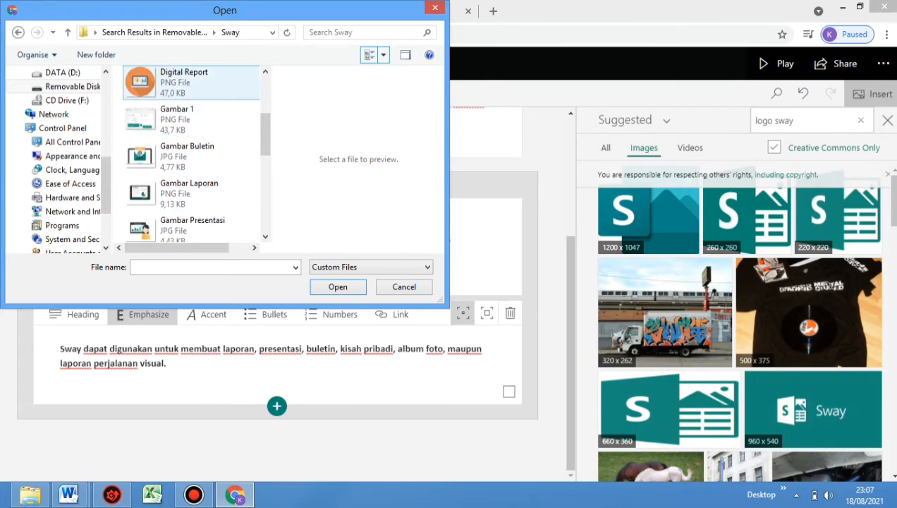
left_click(147, 82)
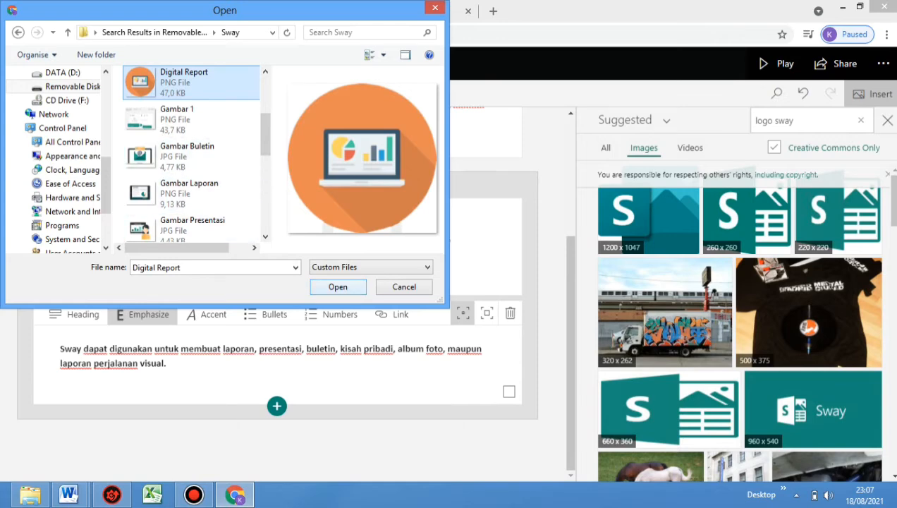
key("Tab")
key("Return")
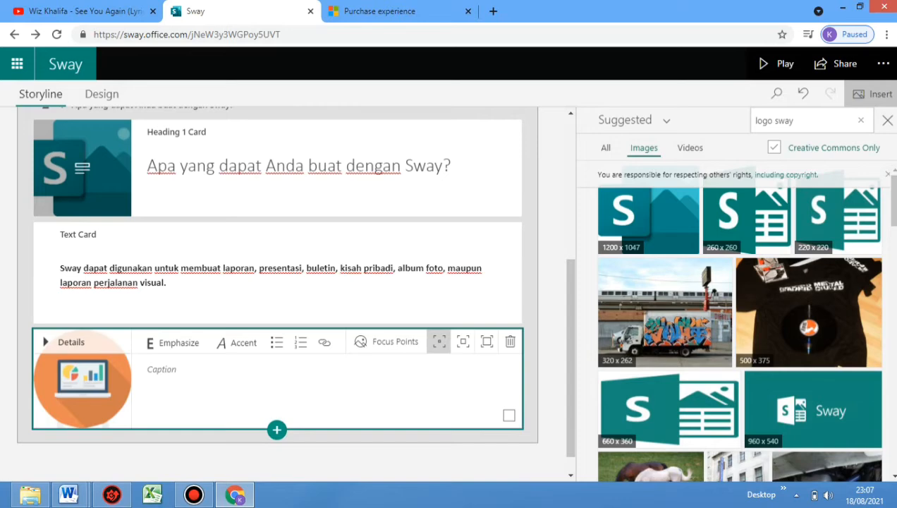
Insert a Stack group below the Digital Report image card, and search the suggested images for "cartoon report"
left_click(276, 429)
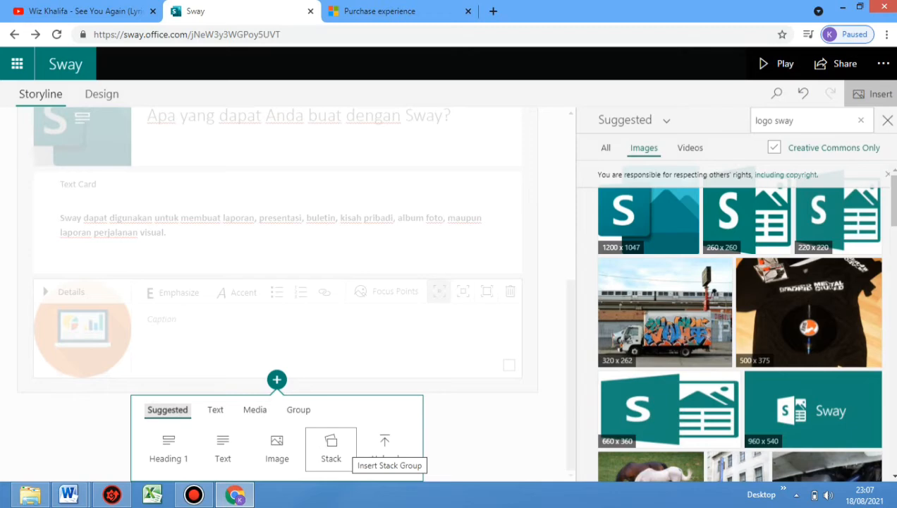
left_click(344, 451)
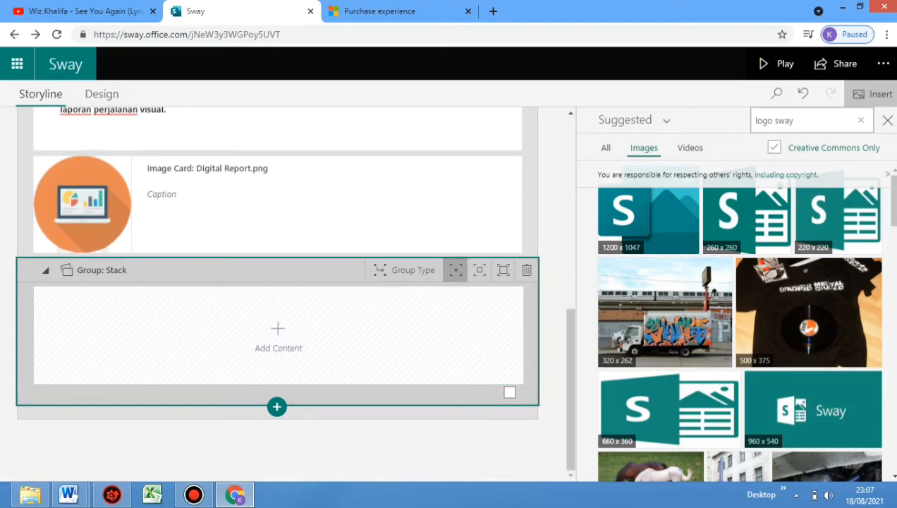
left_click(795, 121)
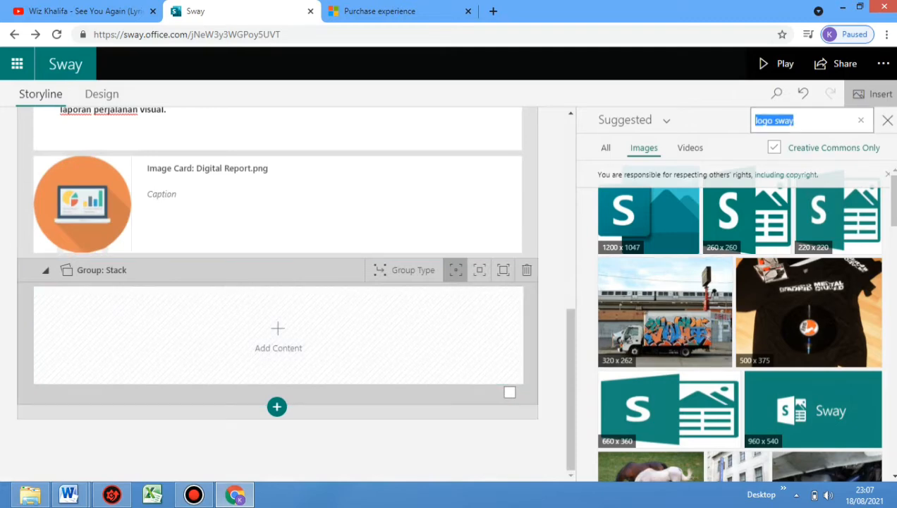
key("BackSpace")
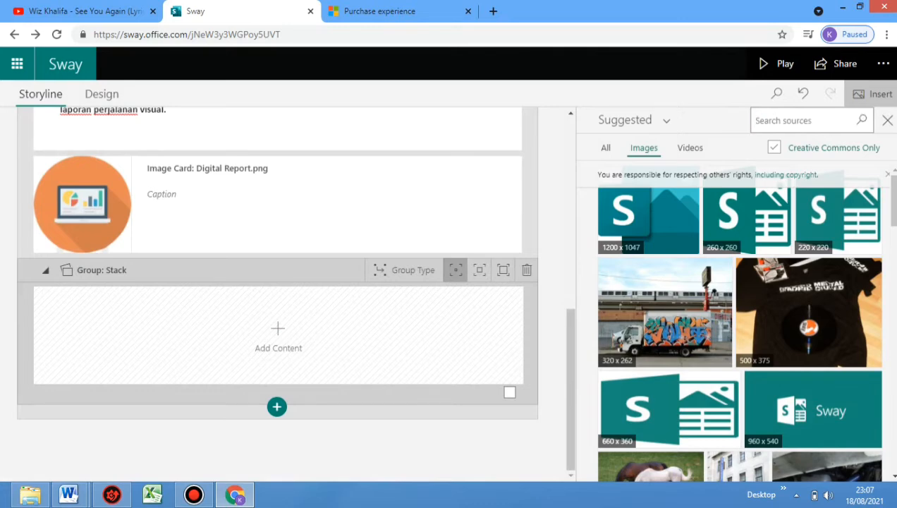
type("dartoon report")
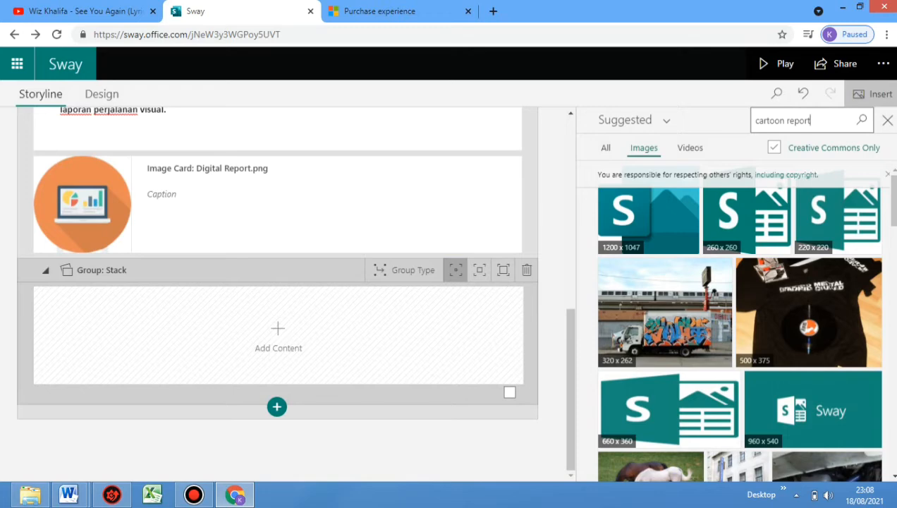
key("Return")
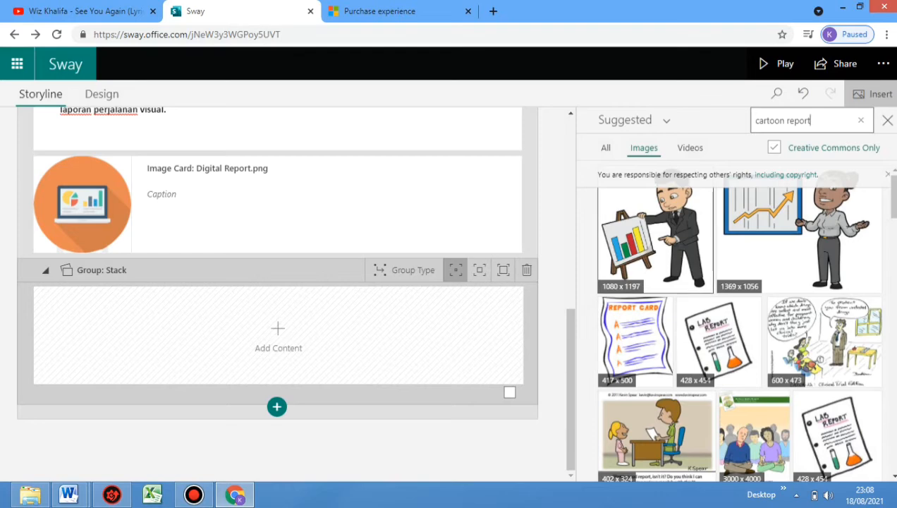
Dismiss the copyright notice, and add the two presenter cartoons, the report card, the first lab report and the 402 x 324 cartoon as image cards
left_click(655, 240)
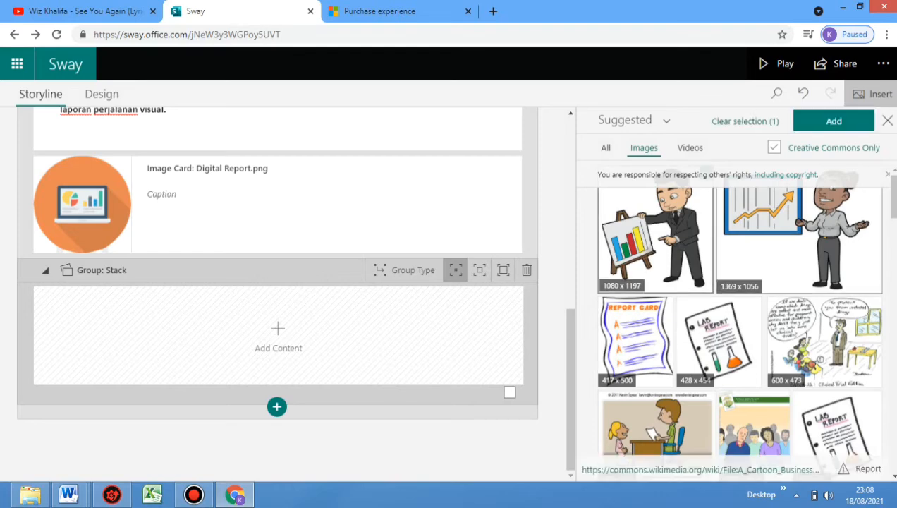
left_click(799, 240)
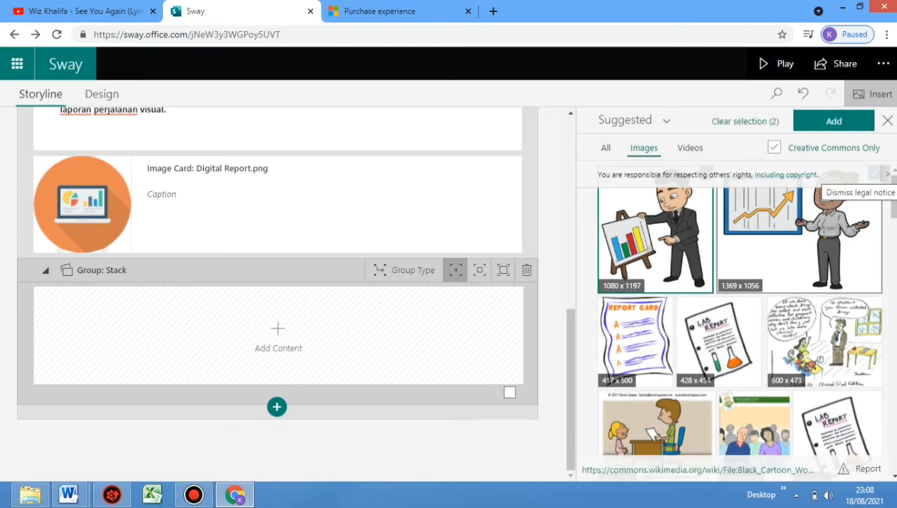
left_click(876, 173)
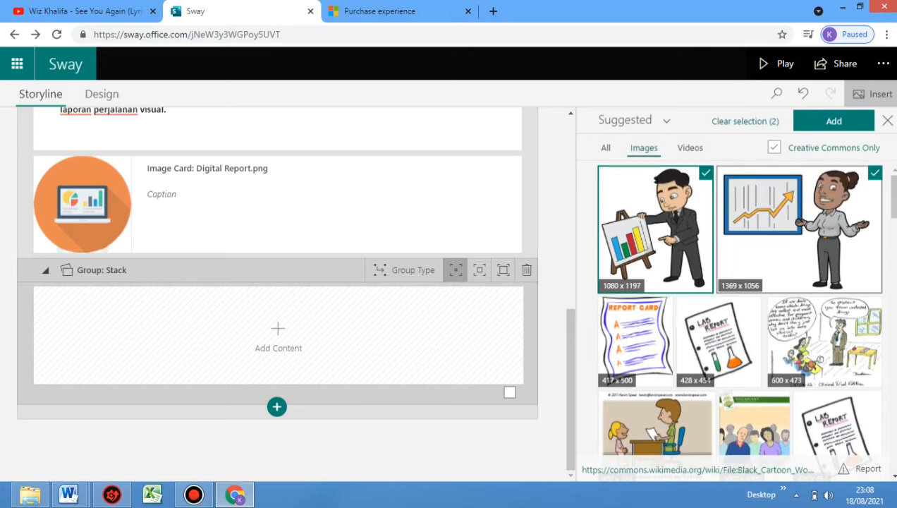
left_click(635, 341)
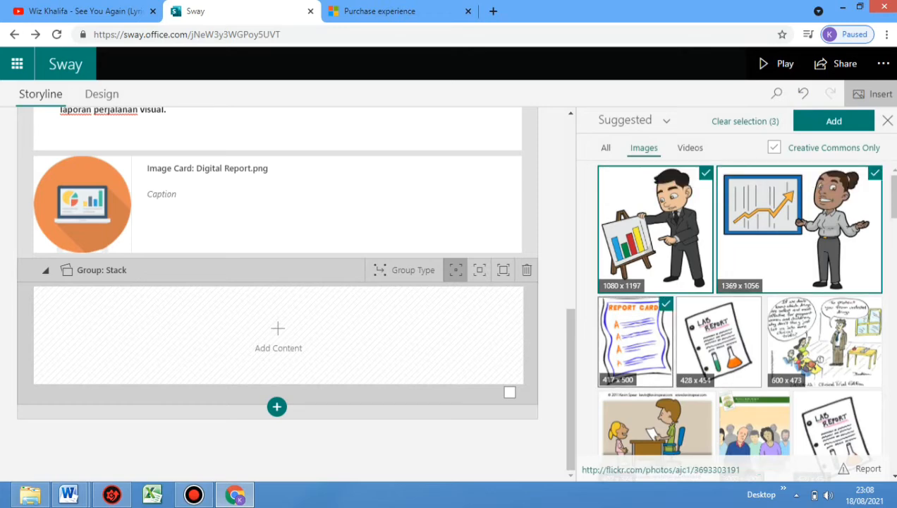
left_click(717, 341)
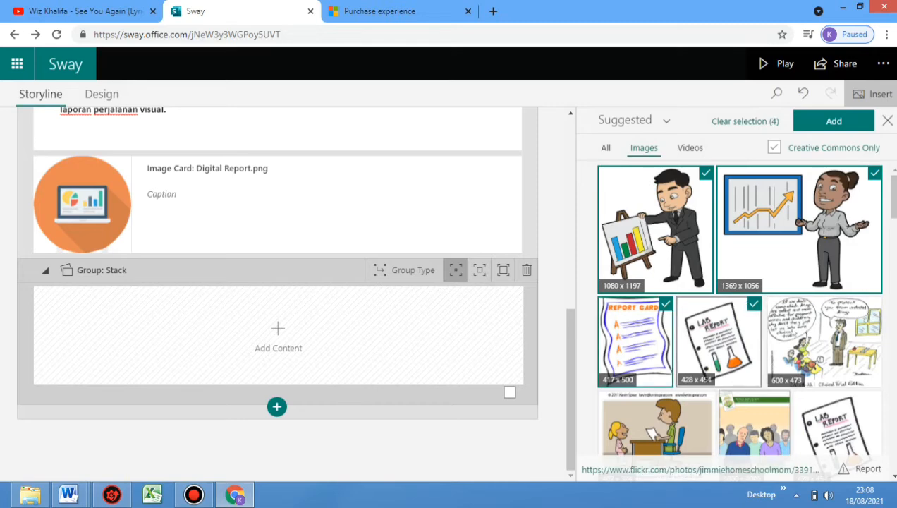
left_click(656, 427)
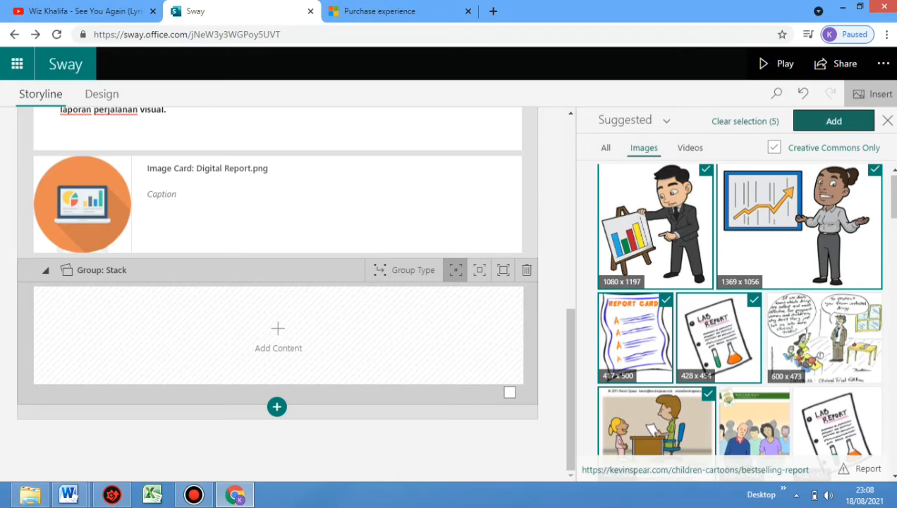
left_click(833, 120)
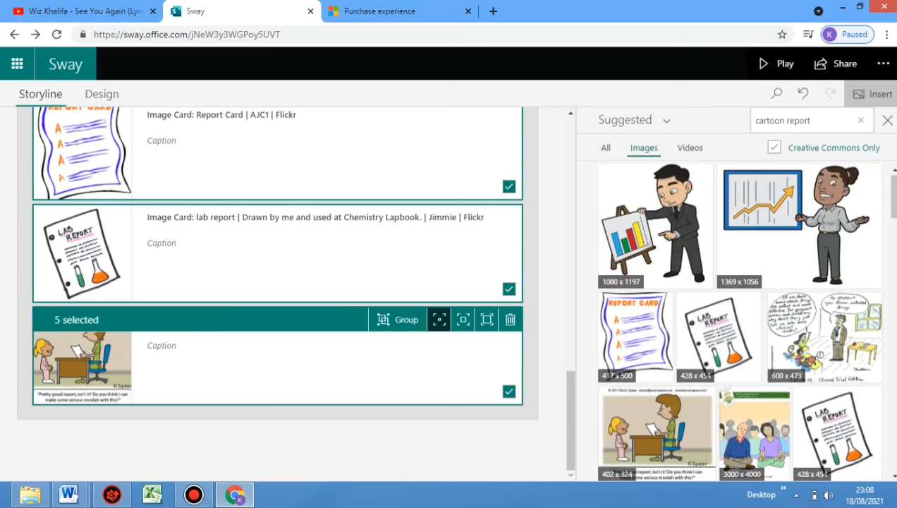
Review the five newly added, still selected image cards and combine them into one group of the Automatic type
scroll(277, 289, "up", 6)
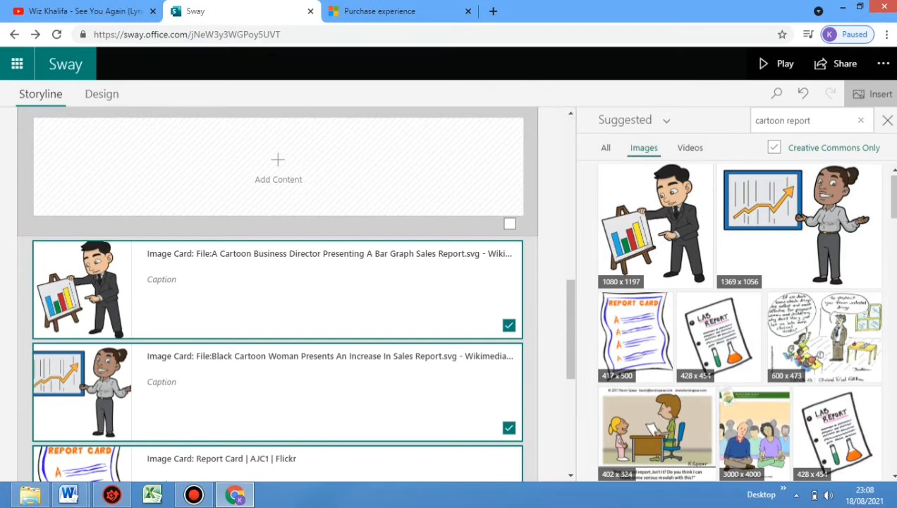
scroll(571, 423, "down", 3)
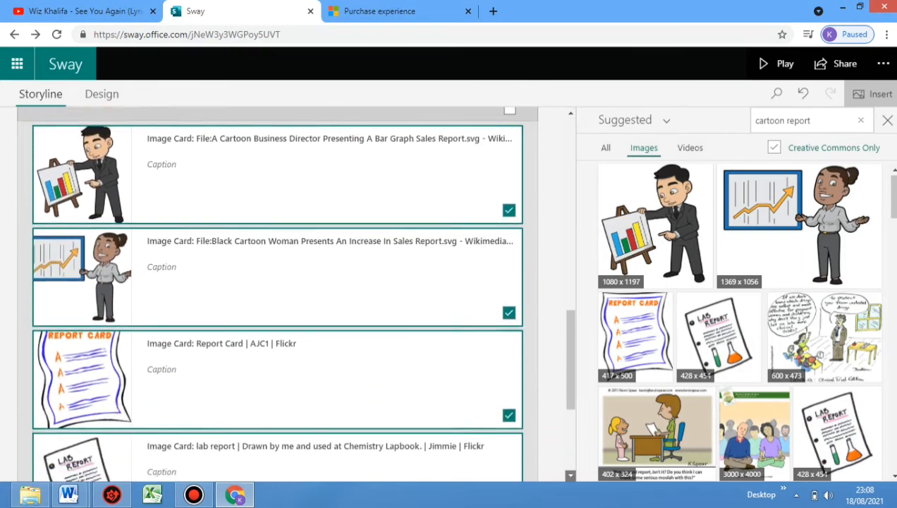
scroll(571, 423, "down", 2)
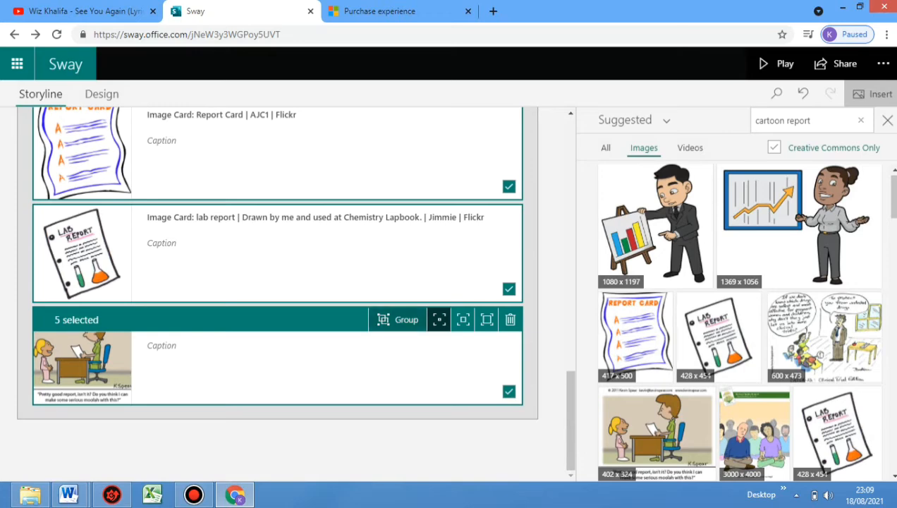
left_click(397, 319)
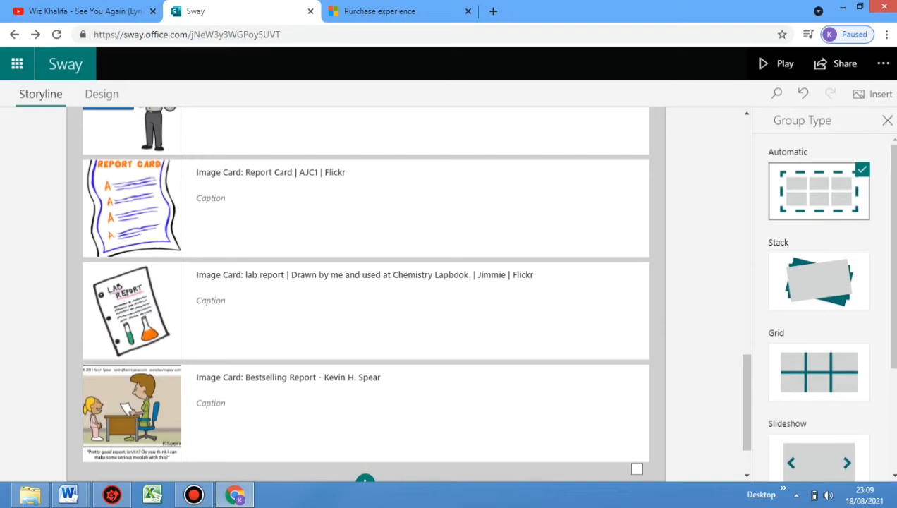
Return to the title card at the start of the storyline and play the Sway to preview its slides
left_click(747, 113)
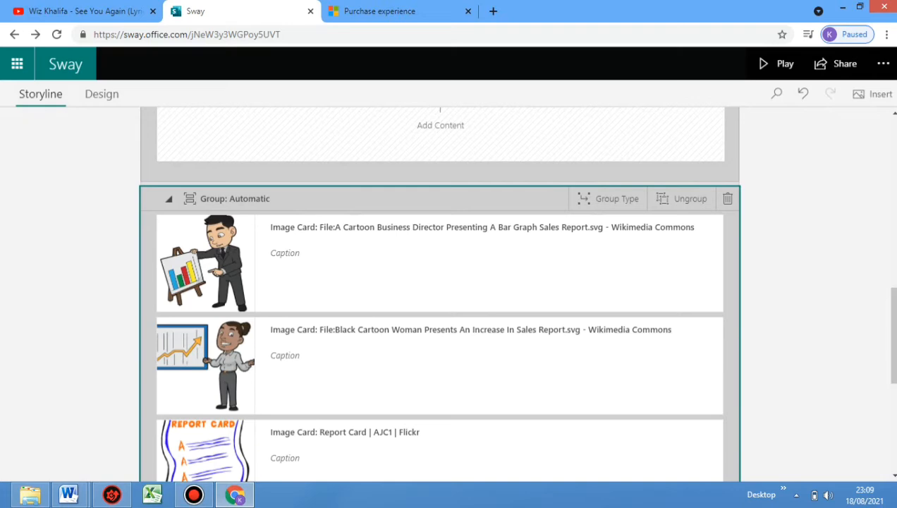
scroll(439, 297, "up", 10)
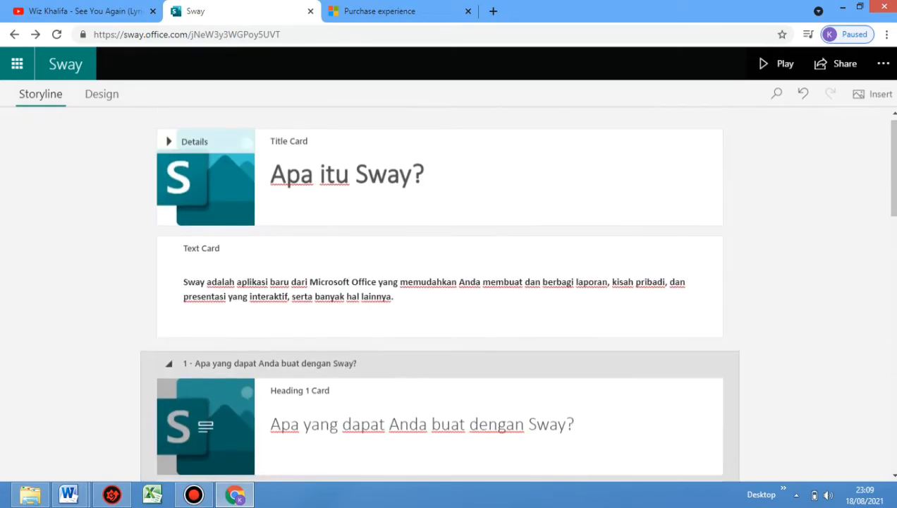
left_click(775, 64)
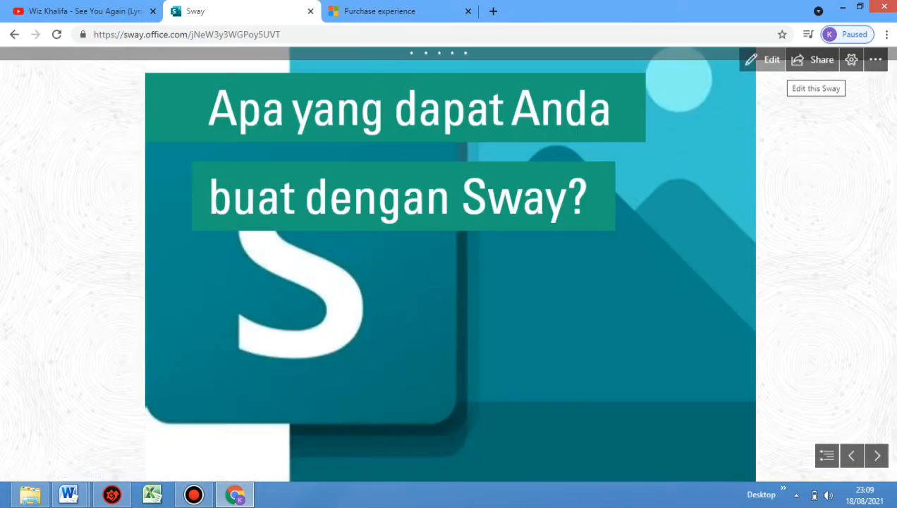
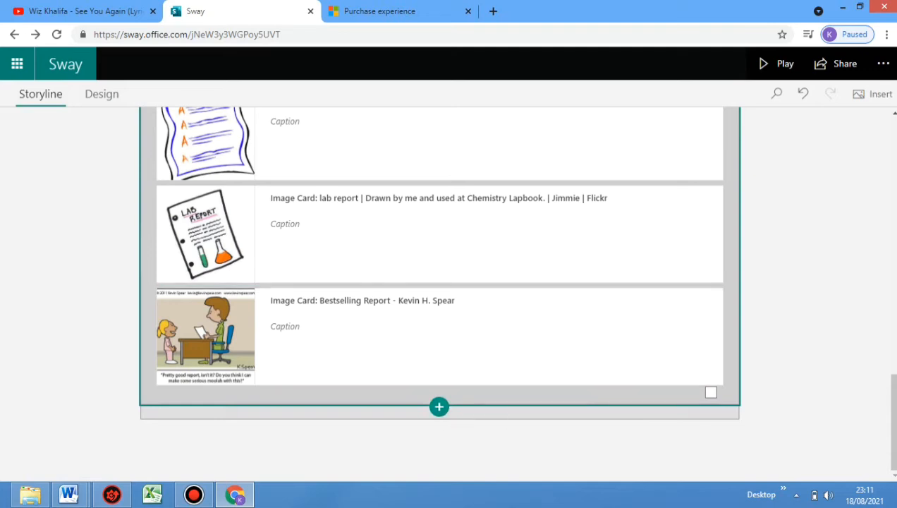
Insert a Video card below the group of report images and upload the SwayIntro_mid file from the device into it
left_click(439, 406)
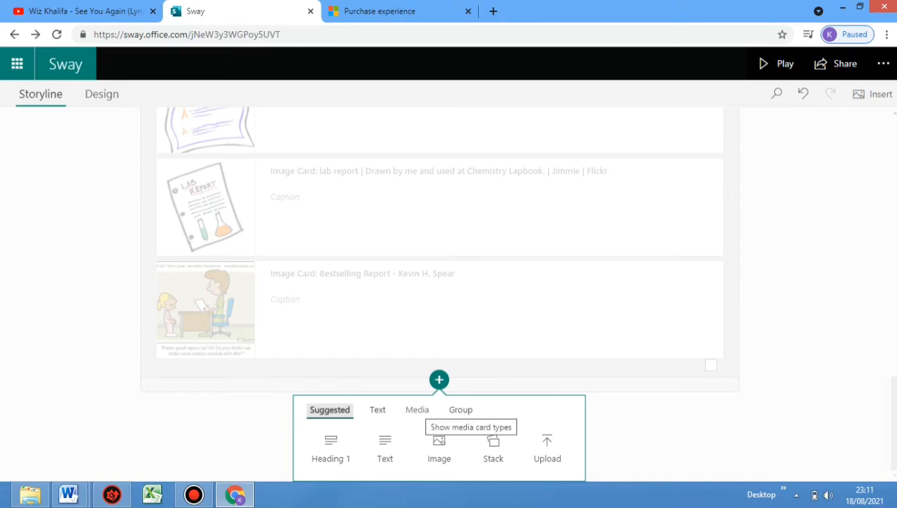
left_click(419, 410)
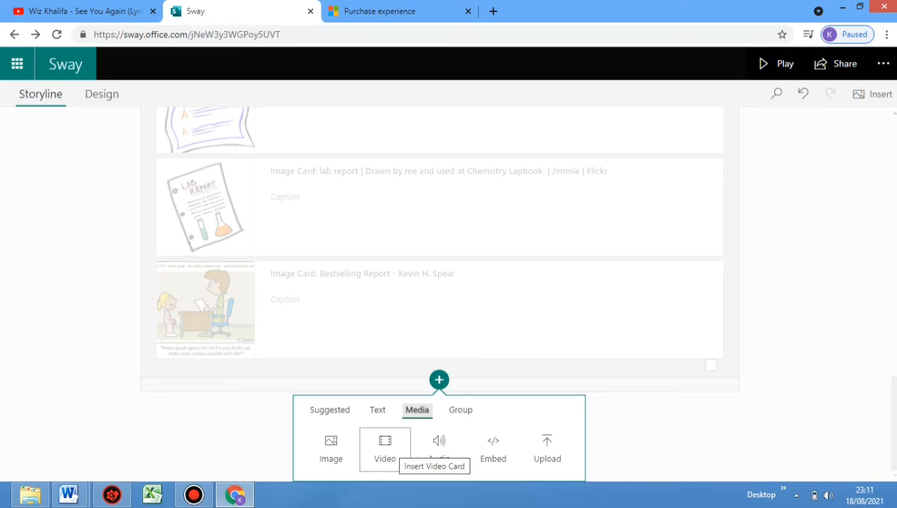
left_click(385, 448)
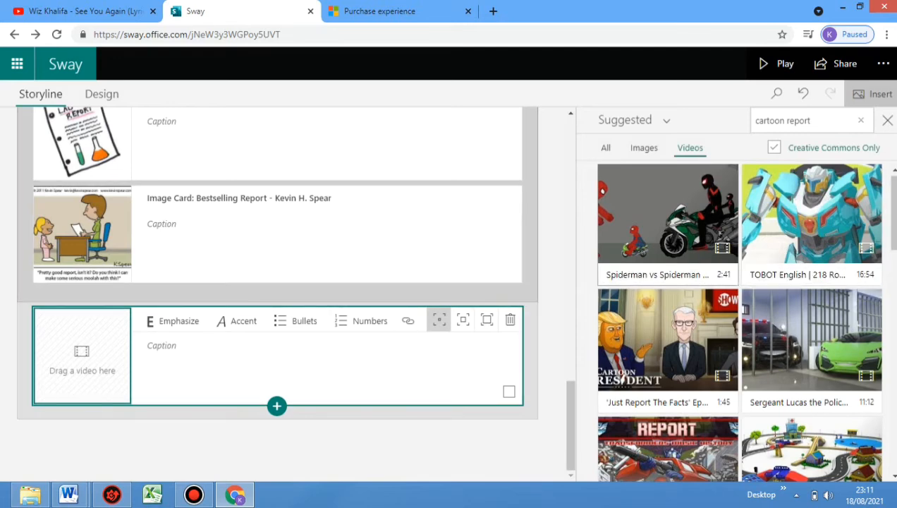
left_click(633, 120)
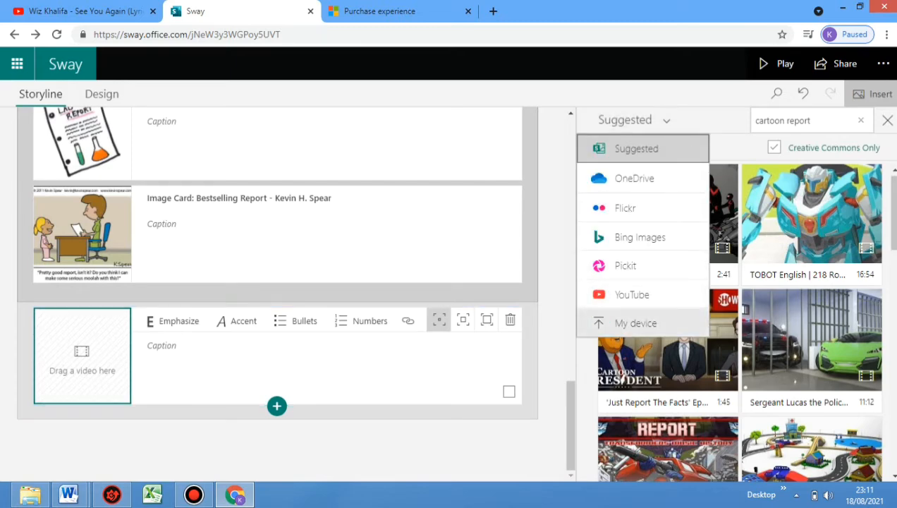
left_click(635, 322)
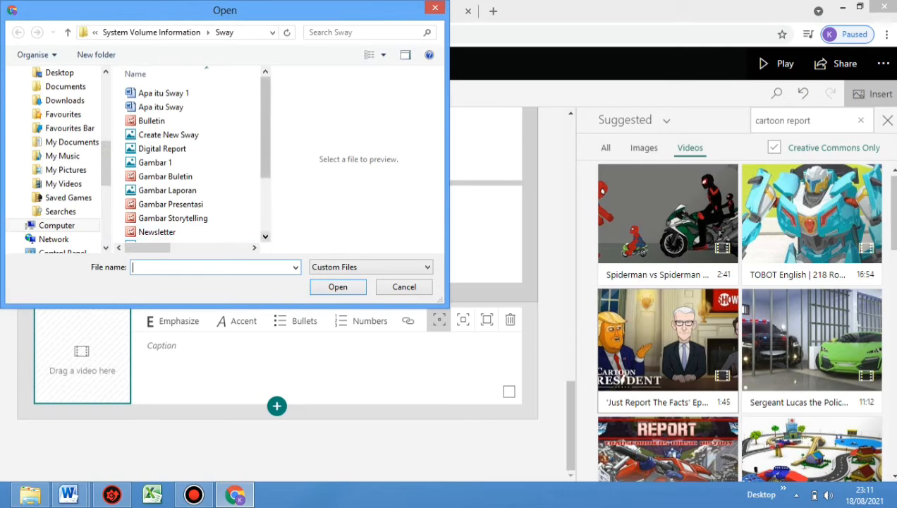
scroll(190, 159, "down", 2)
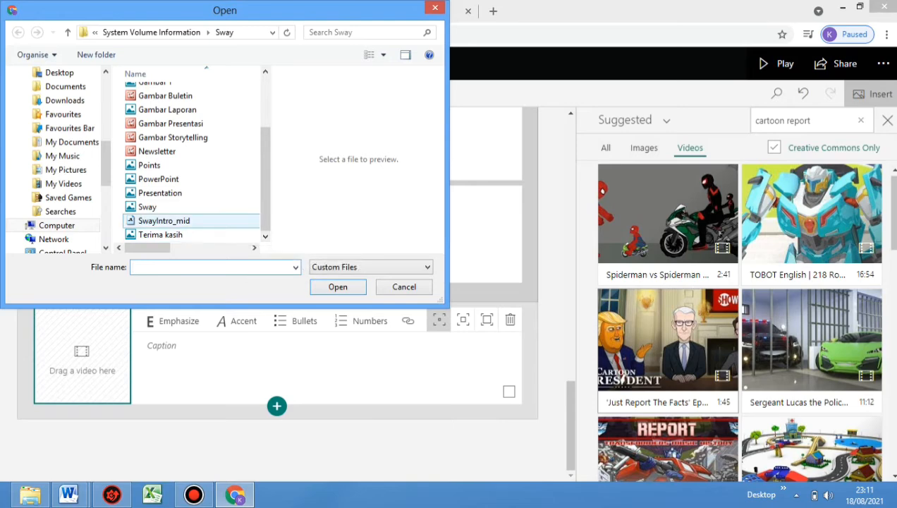
left_click(204, 221)
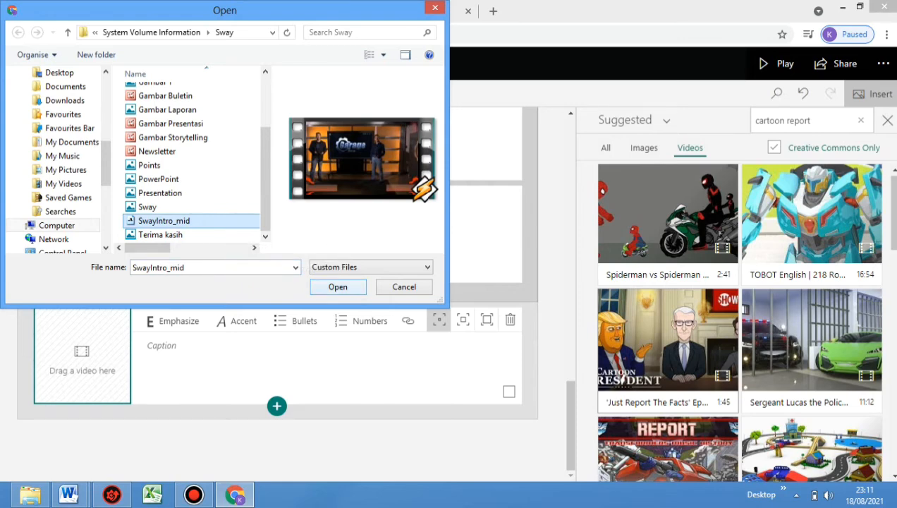
left_click(337, 287)
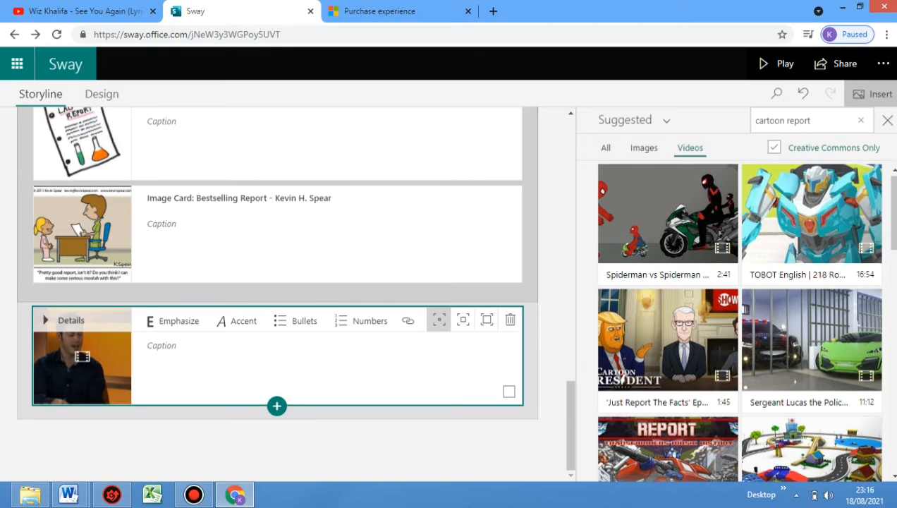
Play the Sway through to the slide with the uploaded video, preview the video briefly, pause it and return to editing
left_click(777, 64)
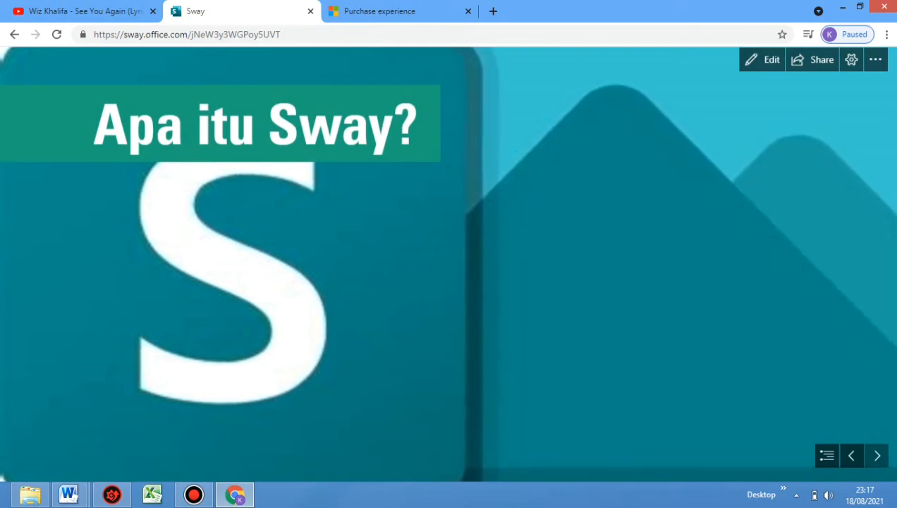
left_click(876, 456)
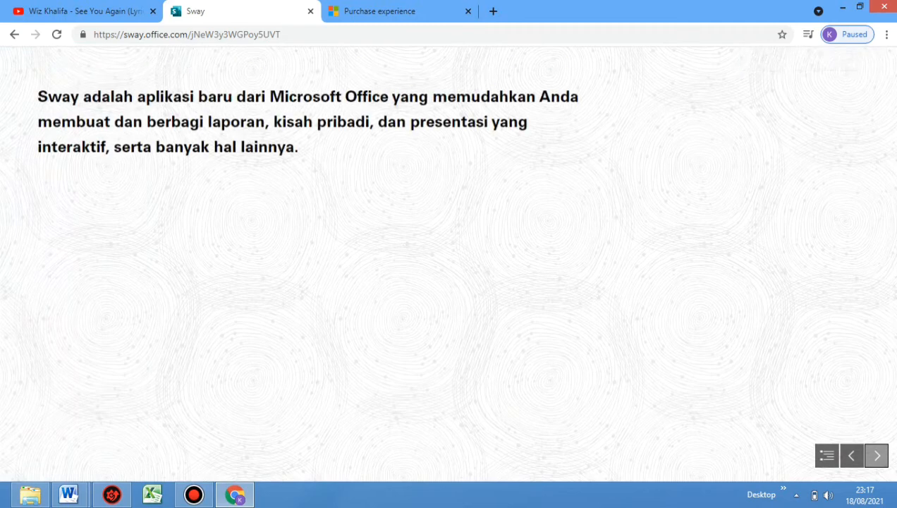
left_click(877, 456)
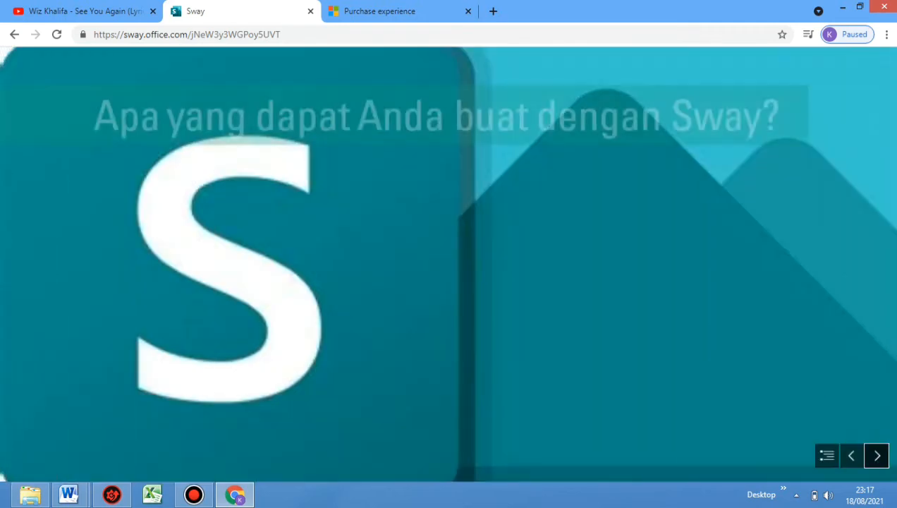
left_click(876, 456)
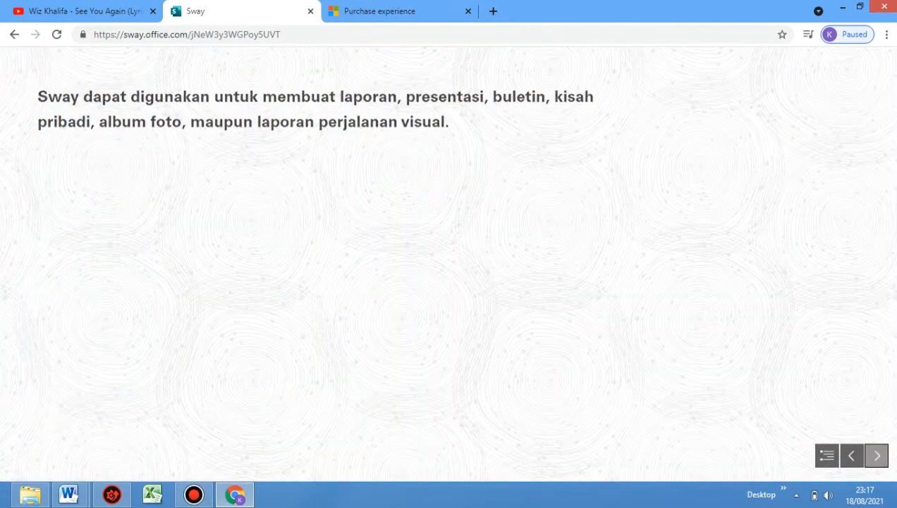
left_click(877, 456)
left_click(876, 455)
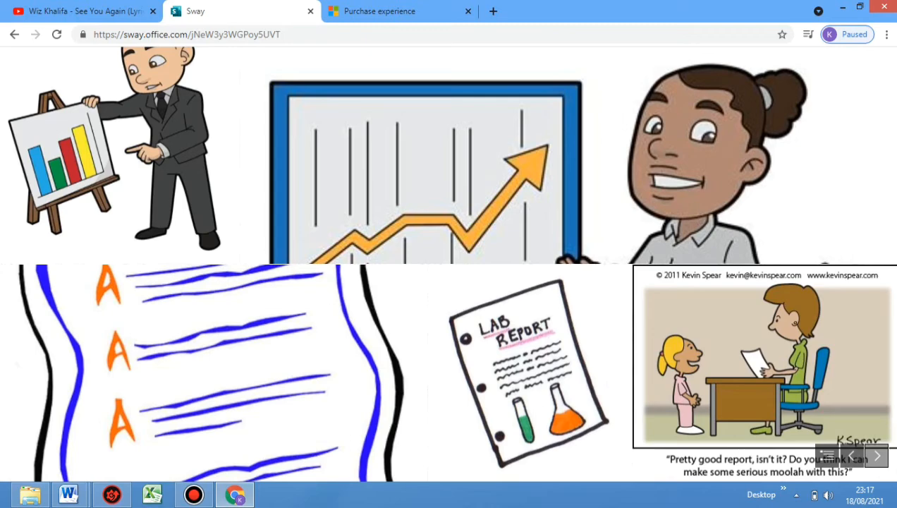
left_click(876, 455)
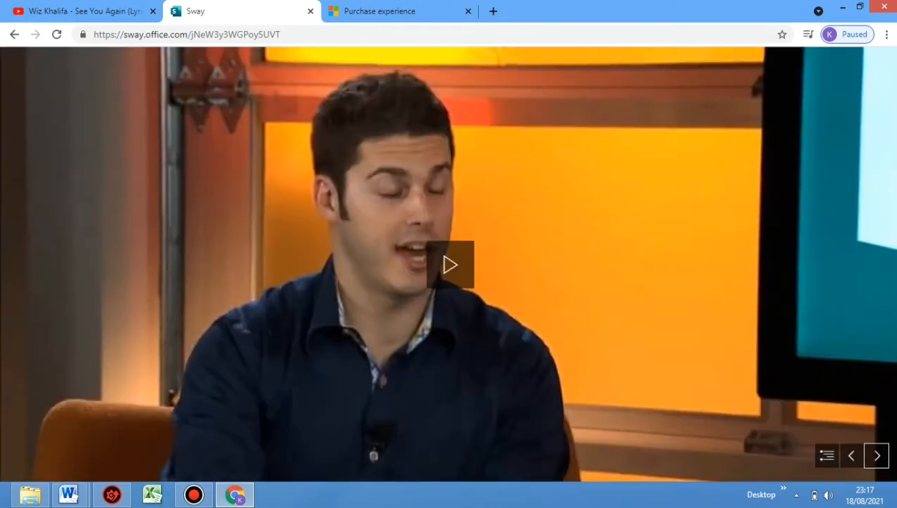
left_click(450, 265)
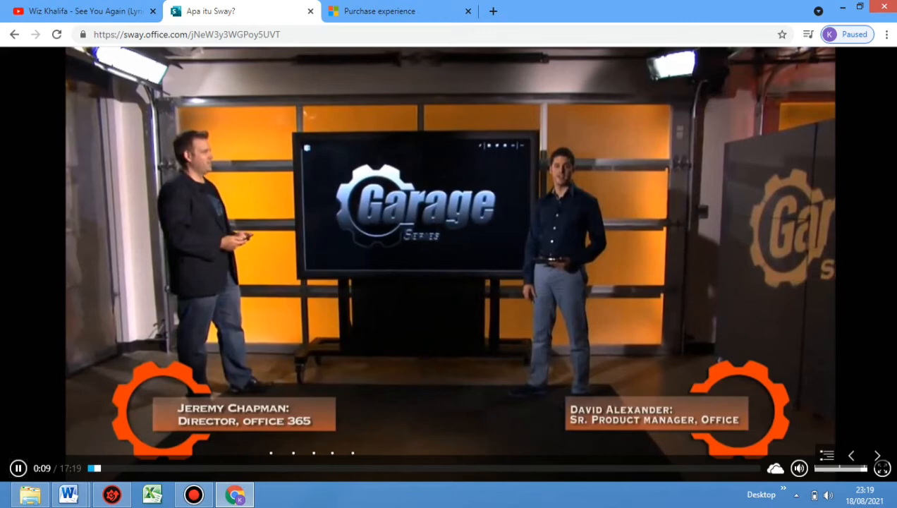
key("space")
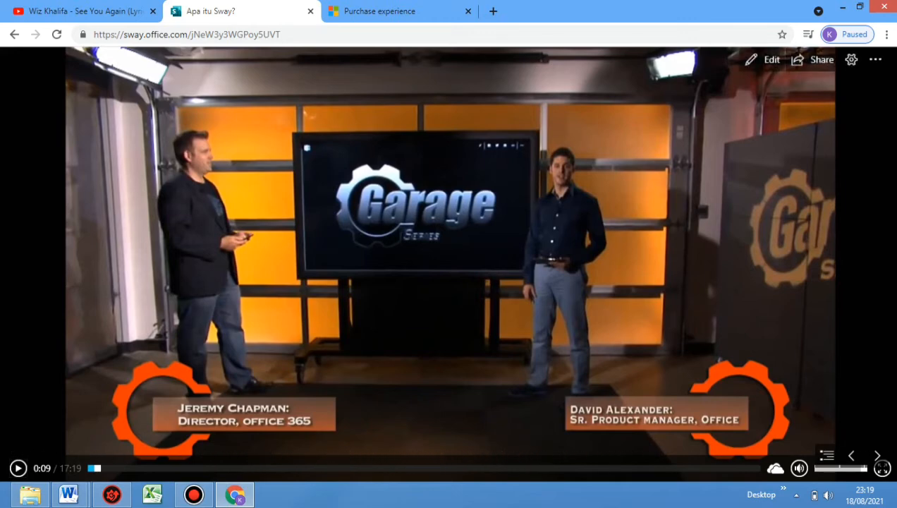
left_click(760, 60)
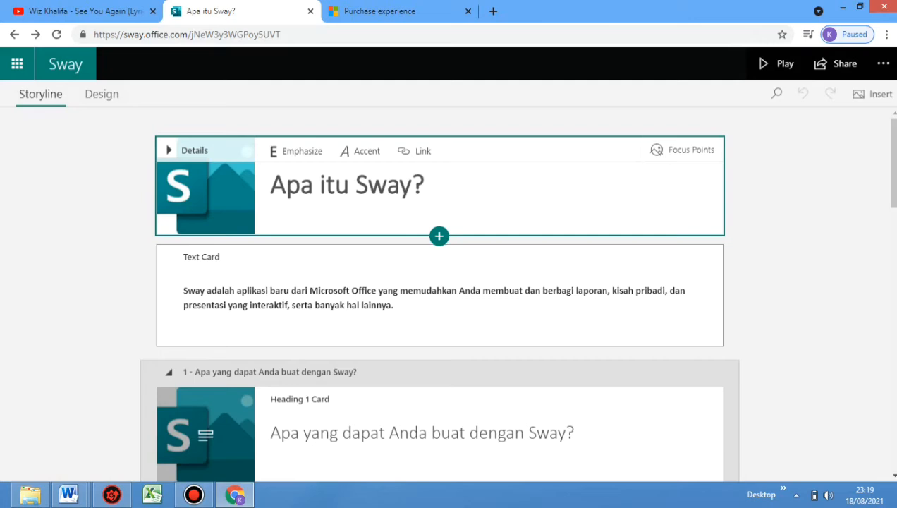
Set the text cards beginning "Sway adalah aplikasi baru" and "Sway dapat digunakan" to the middle card emphasis level
left_click(183, 291)
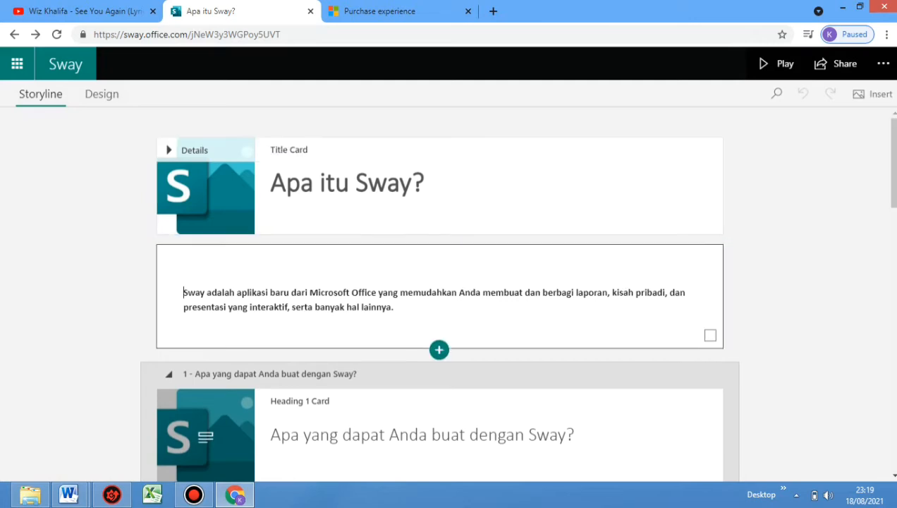
left_click_drag(183, 292, 394, 307)
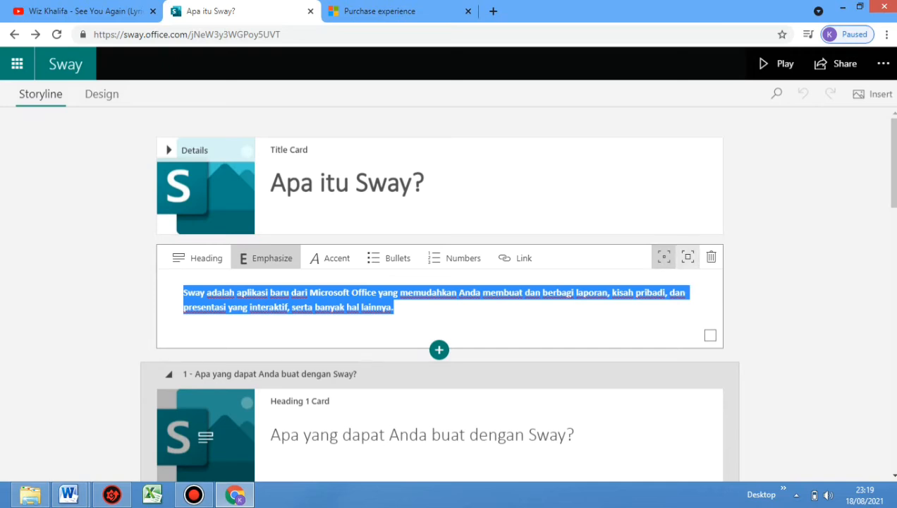
left_click(688, 257)
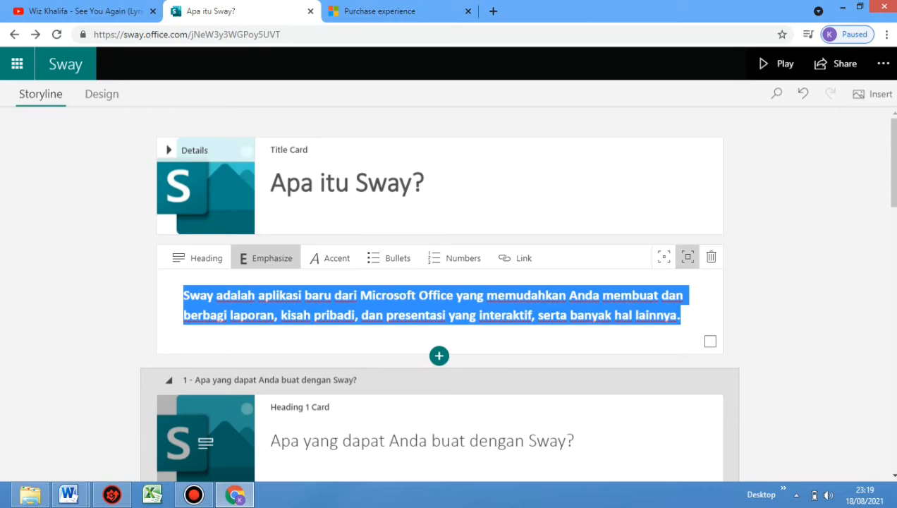
scroll(440, 240, "down", 5)
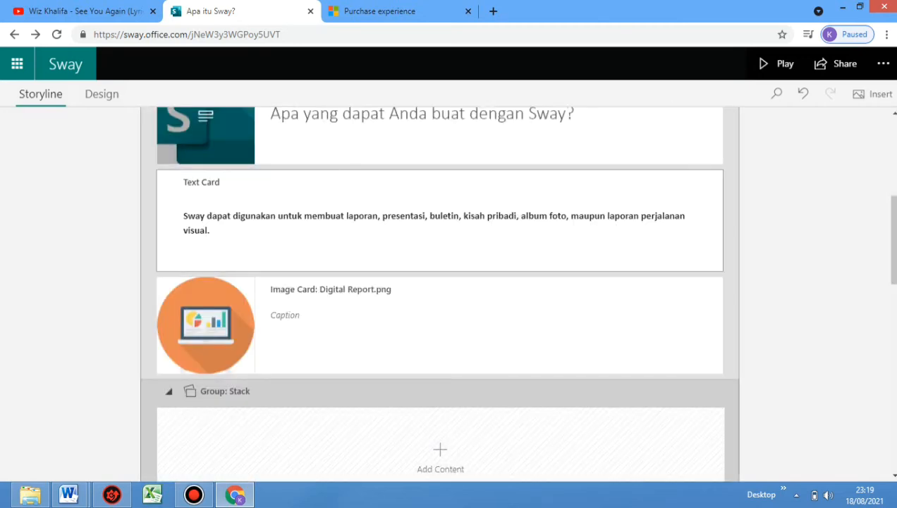
left_click(184, 216)
left_click_drag(184, 217, 687, 233)
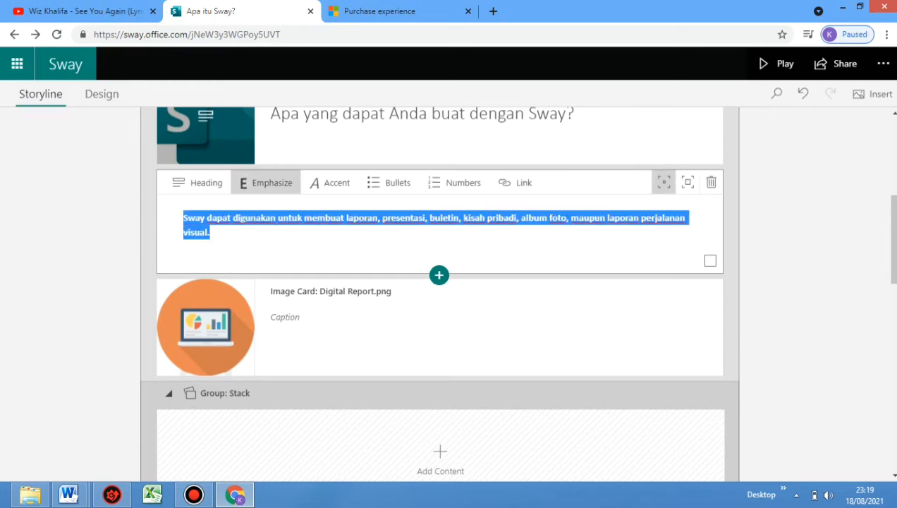
left_click(687, 182)
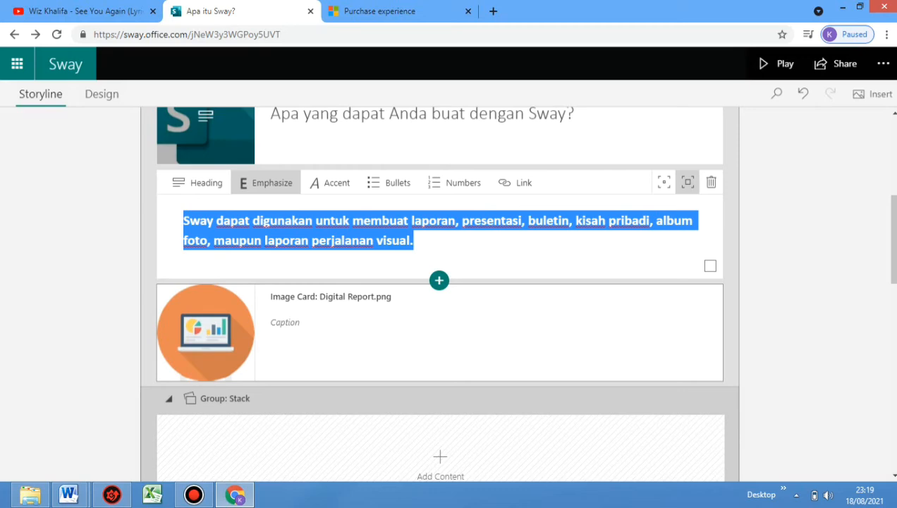
Caption the Digital Report image card with "Laporan" in emphasized text, and give the card the middle emphasis level
left_click(285, 323)
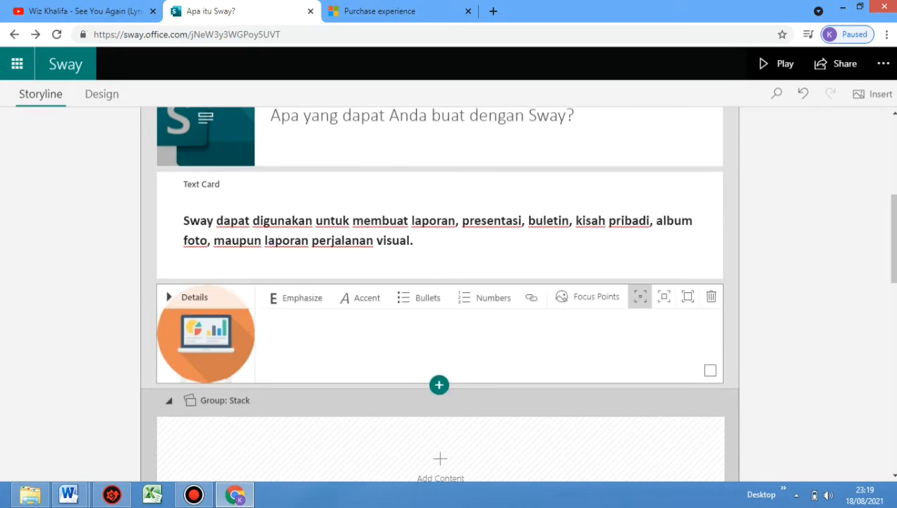
type("Laporan")
left_click_drag(271, 326, 304, 326)
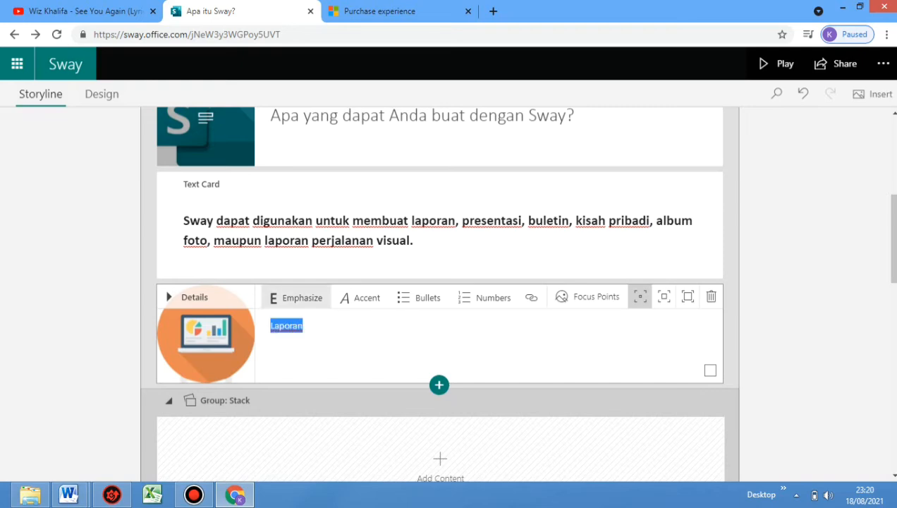
key("ctrl+b")
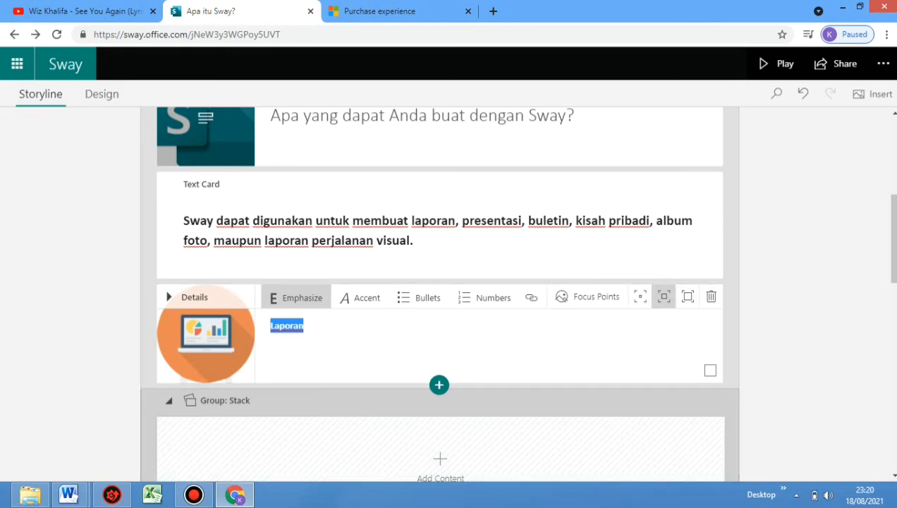
Insert an Audio card below the SwayIntro_mid video card at the end of the storyline
scroll(439, 292, "down", 5)
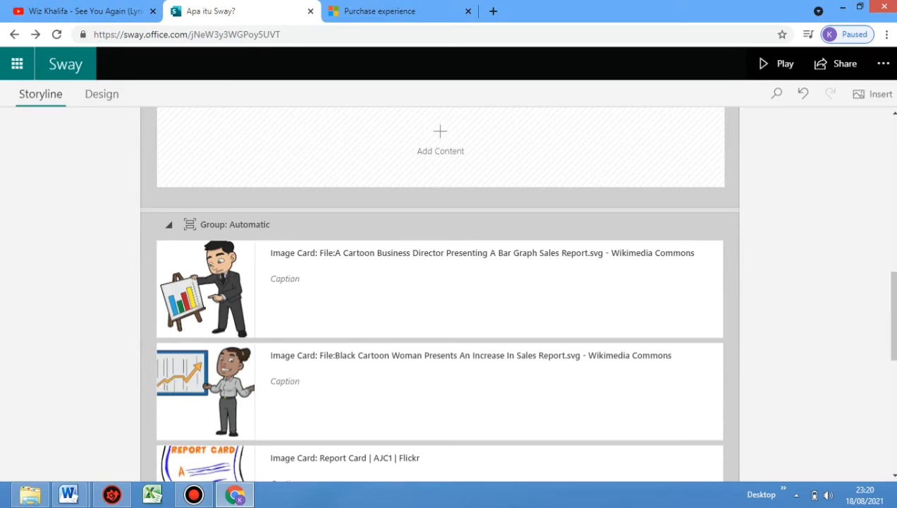
scroll(439, 293, "down", 7)
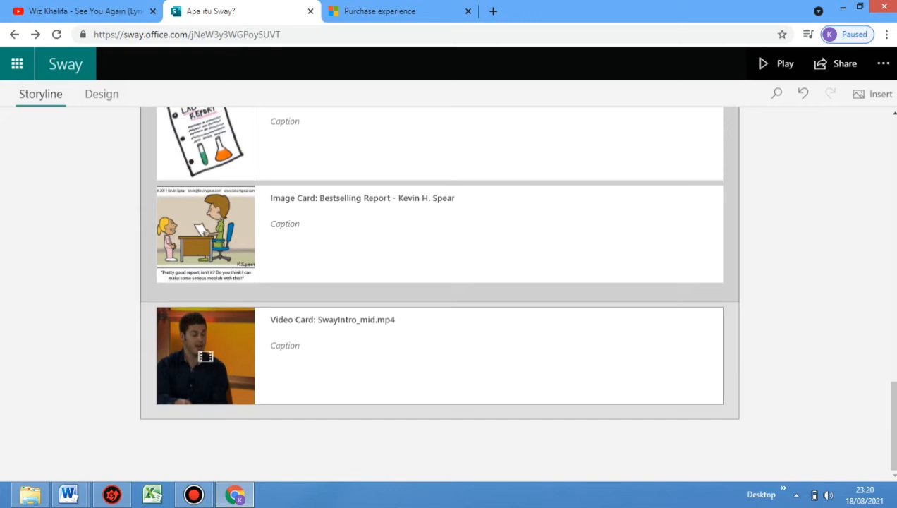
left_click(439, 360)
left_click(439, 407)
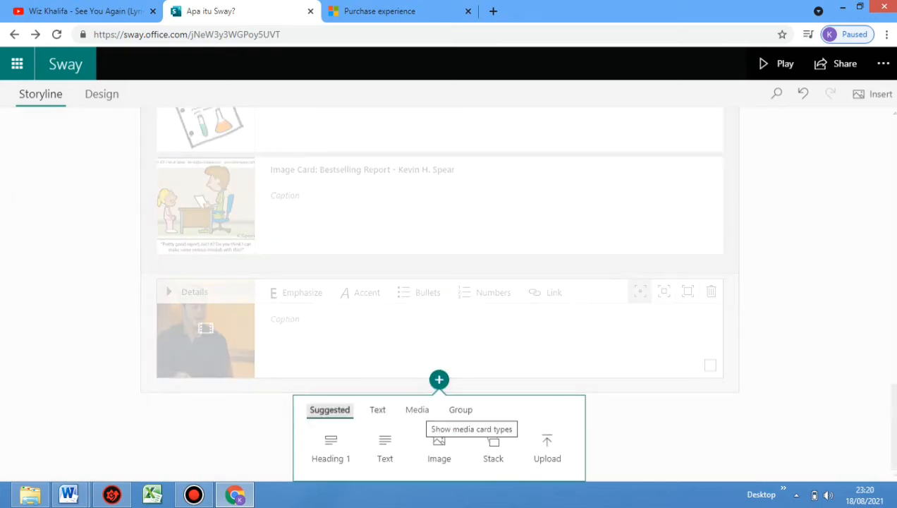
left_click(417, 409)
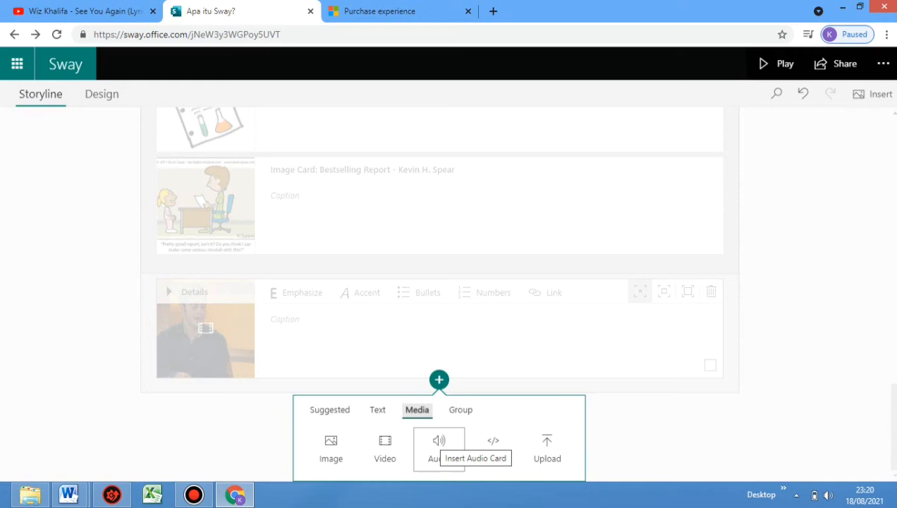
left_click(439, 446)
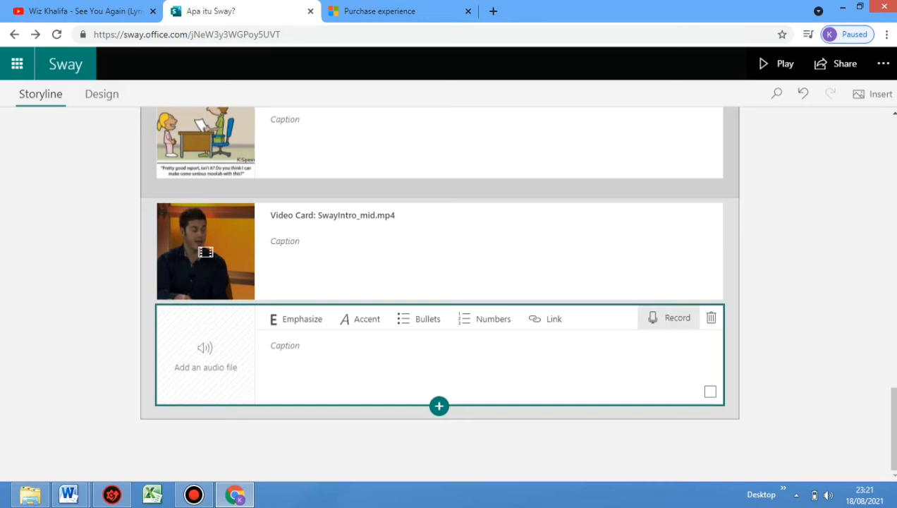
Allow microphone access, record about 18 seconds of audio for the empty Audio card and add the recording to the Sway
left_click(669, 318)
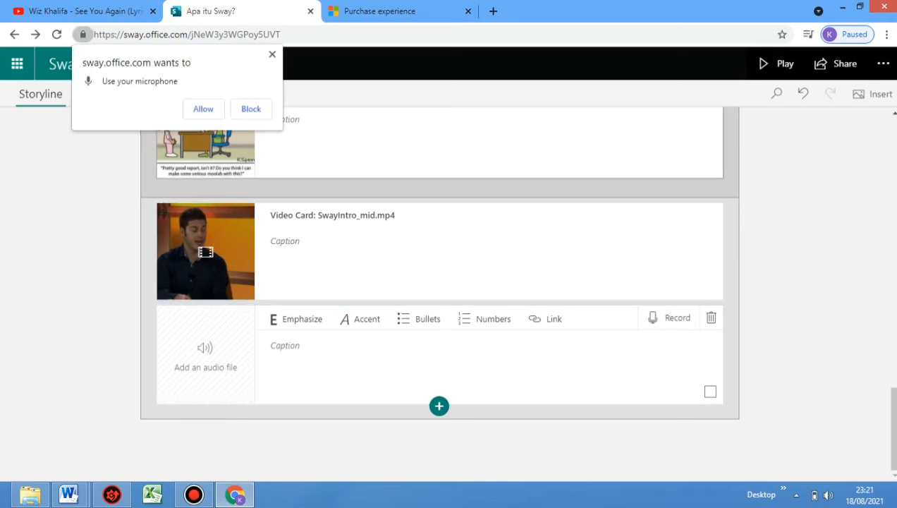
left_click(203, 109)
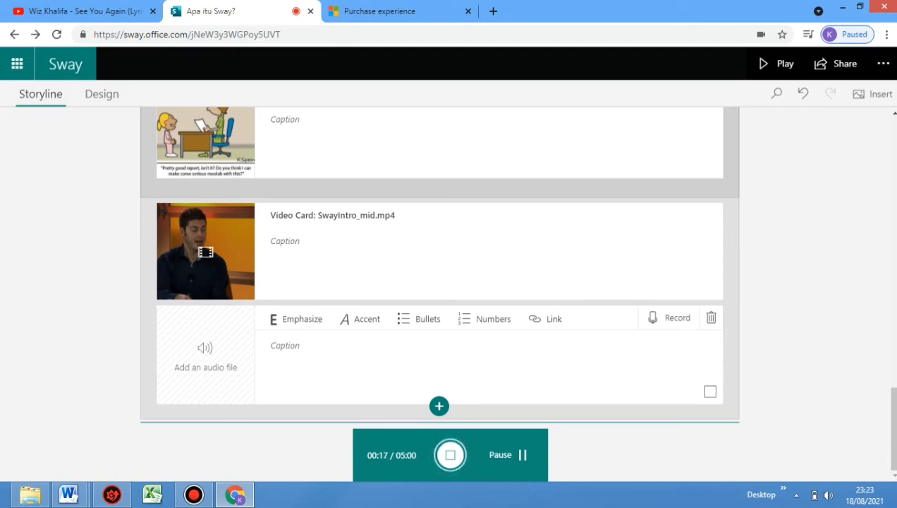
left_click(450, 454)
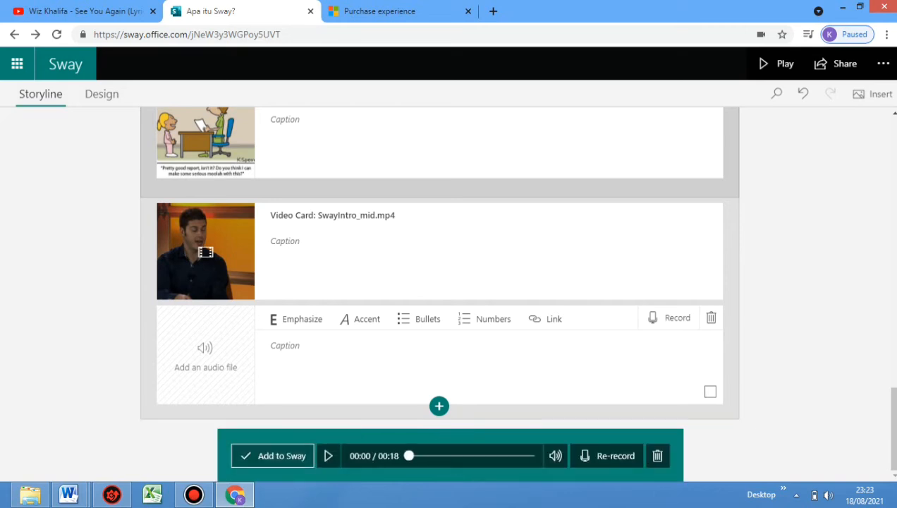
left_click(273, 455)
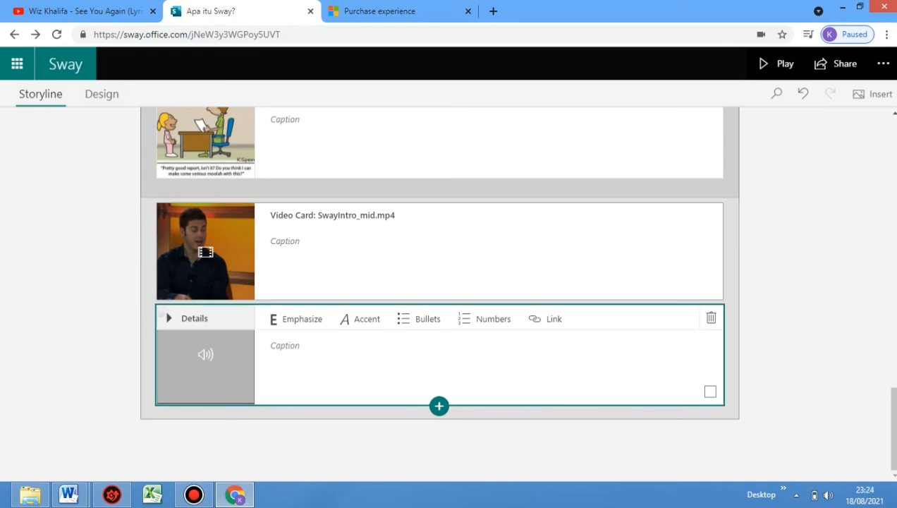
Preview the Sway slide by slide from the title to the audio recording, listen to the recording, and return to editing
left_click(775, 64)
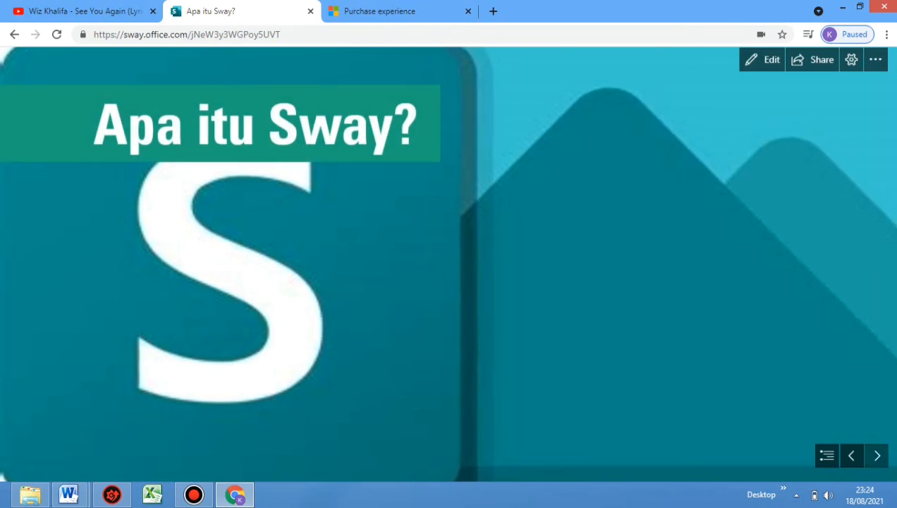
left_click(877, 455)
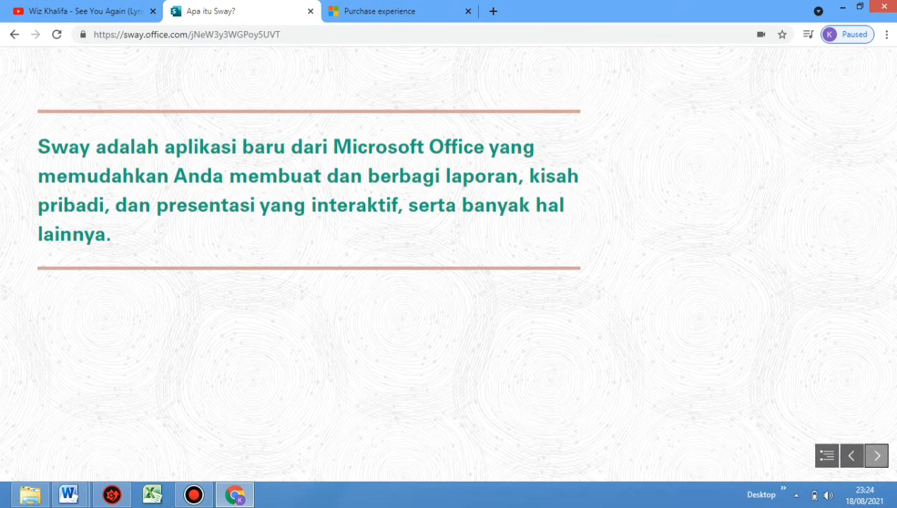
left_click(876, 454)
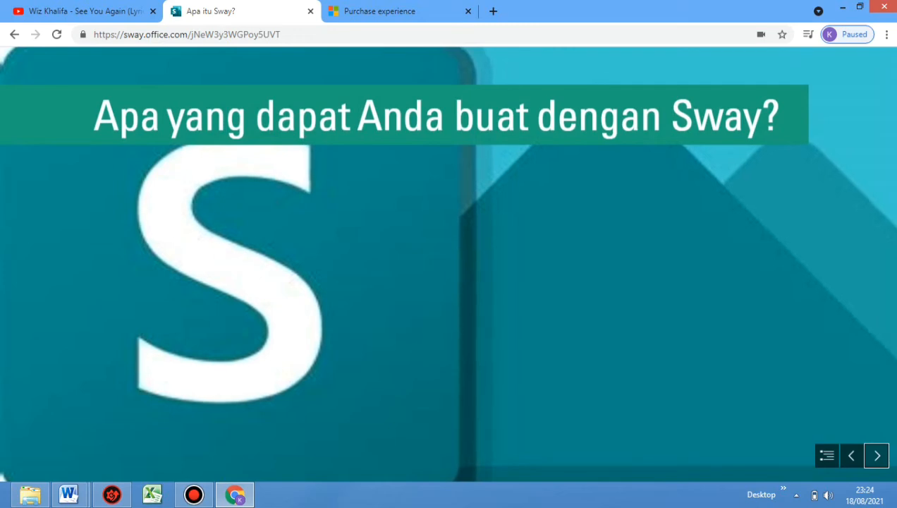
left_click(877, 455)
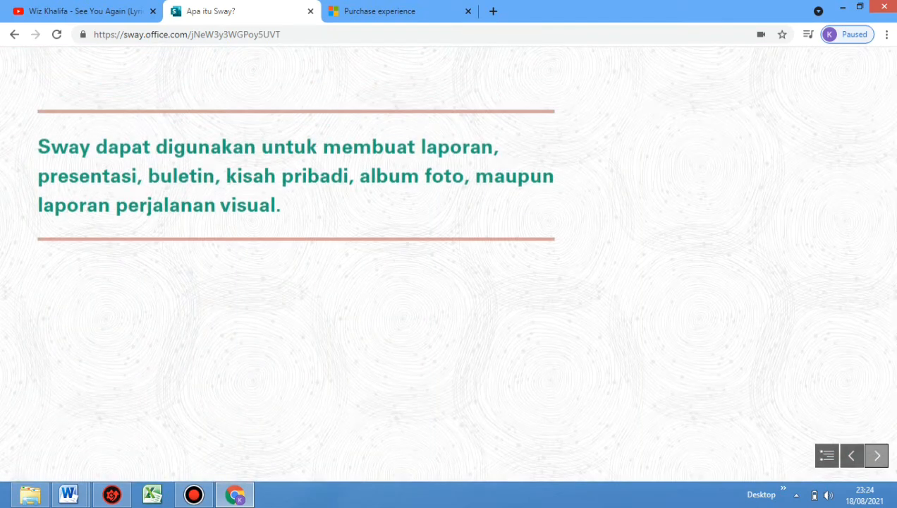
left_click(877, 455)
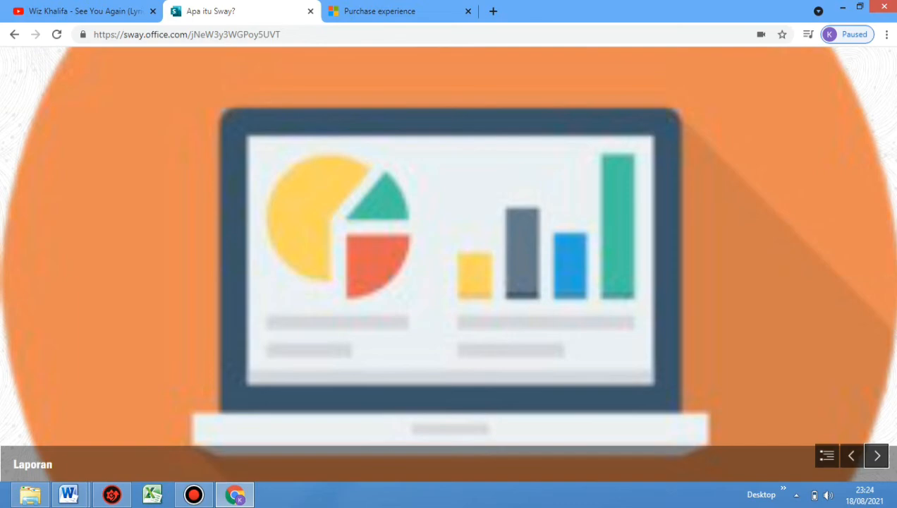
left_click(876, 455)
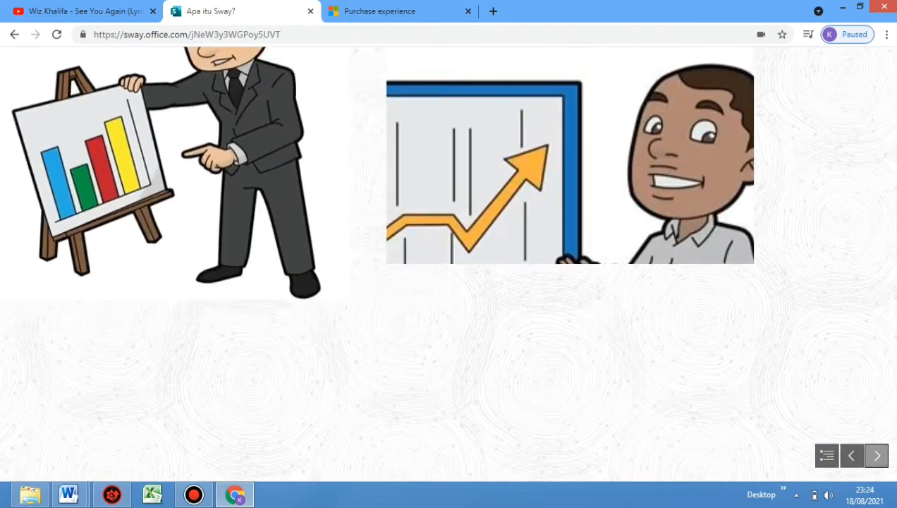
left_click(876, 454)
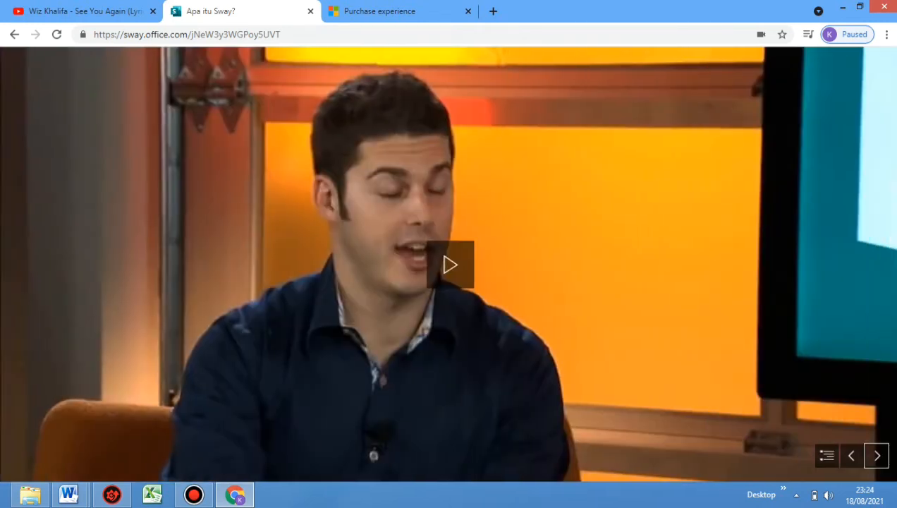
left_click(876, 455)
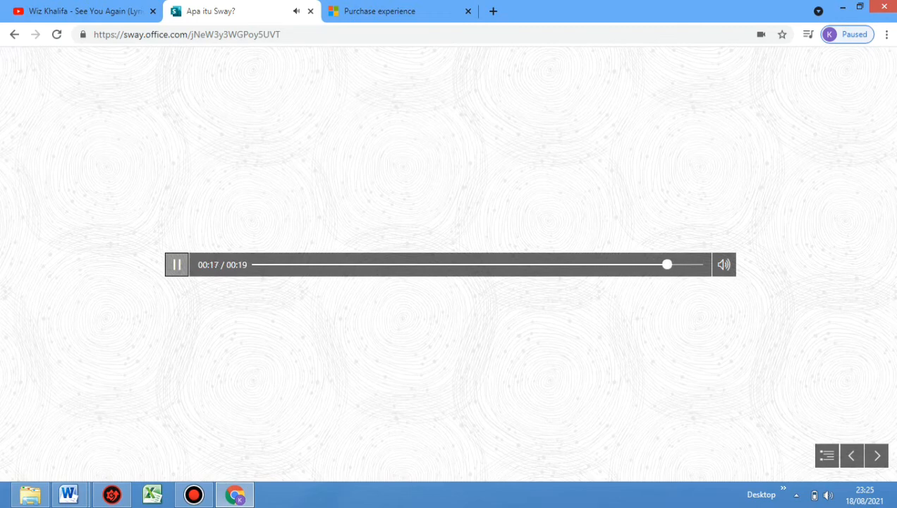
left_click(177, 264)
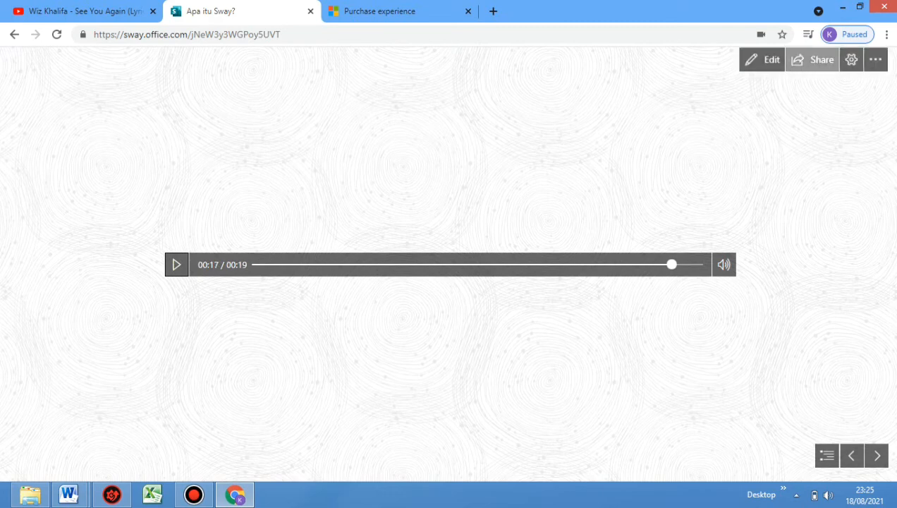
left_click(762, 59)
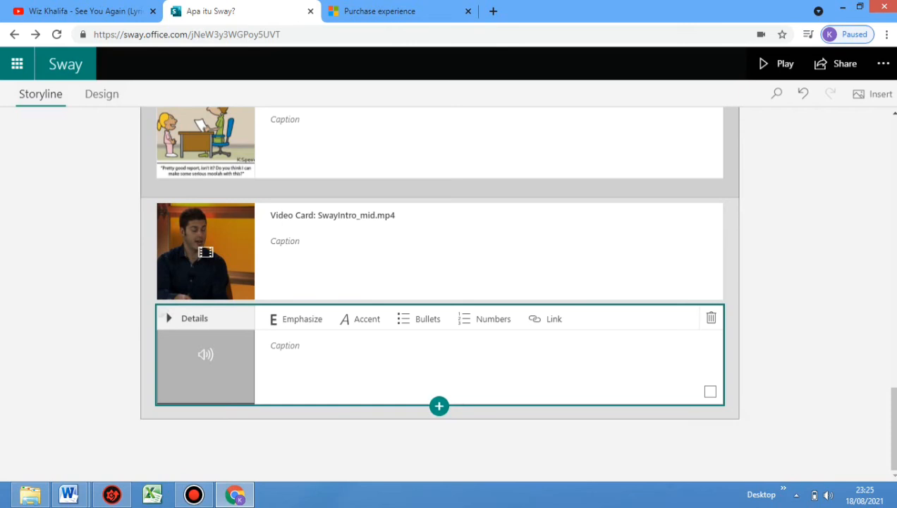
Insert an Embed card below the audio recording card at the end of the storyline
left_click(439, 406)
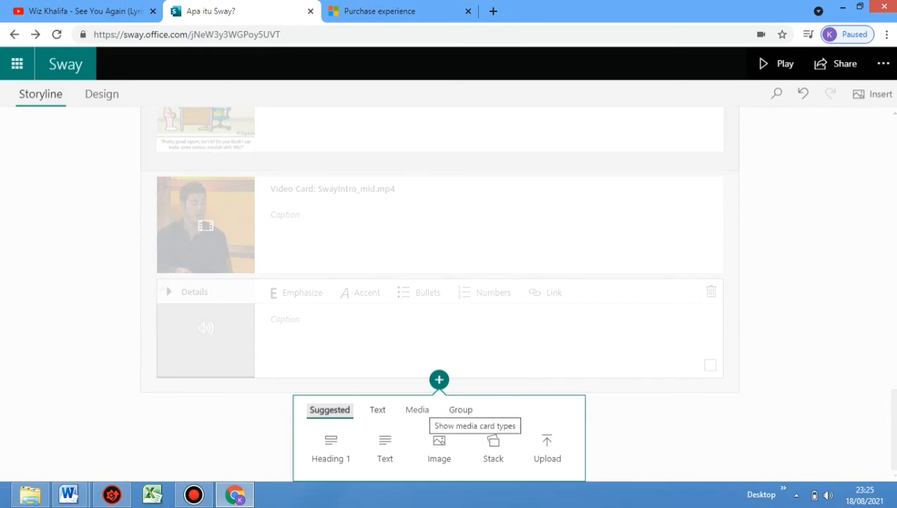
left_click(416, 409)
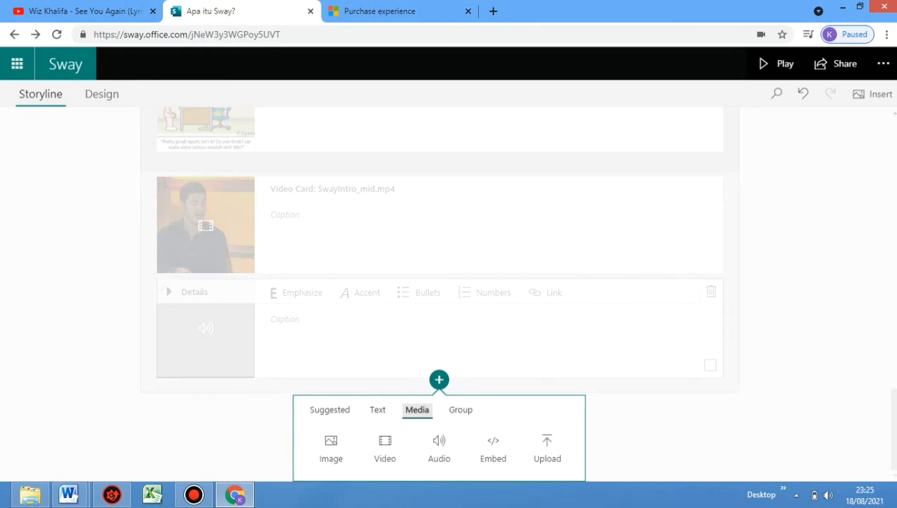
left_click(385, 448)
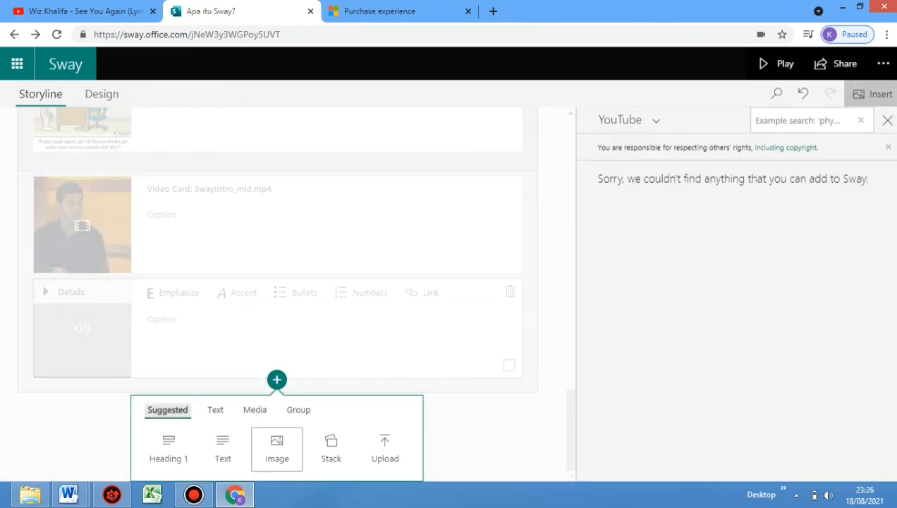
left_click(255, 409)
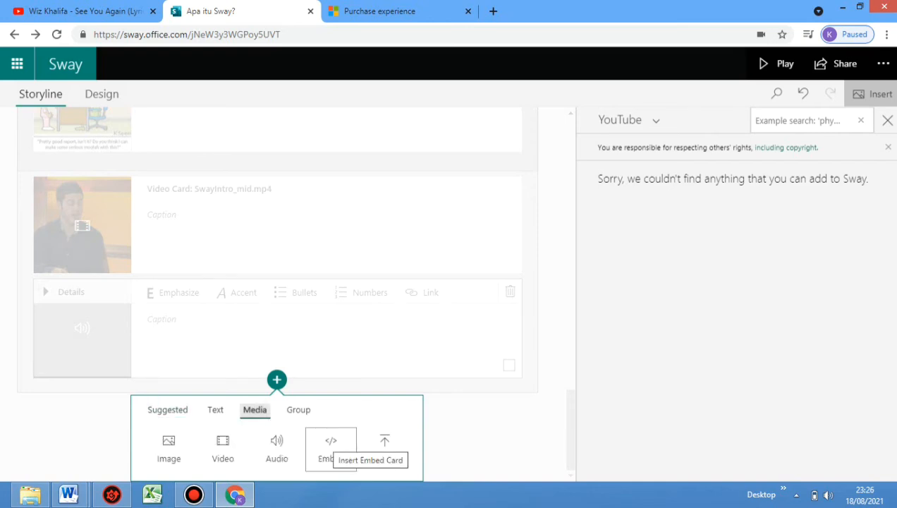
left_click(331, 448)
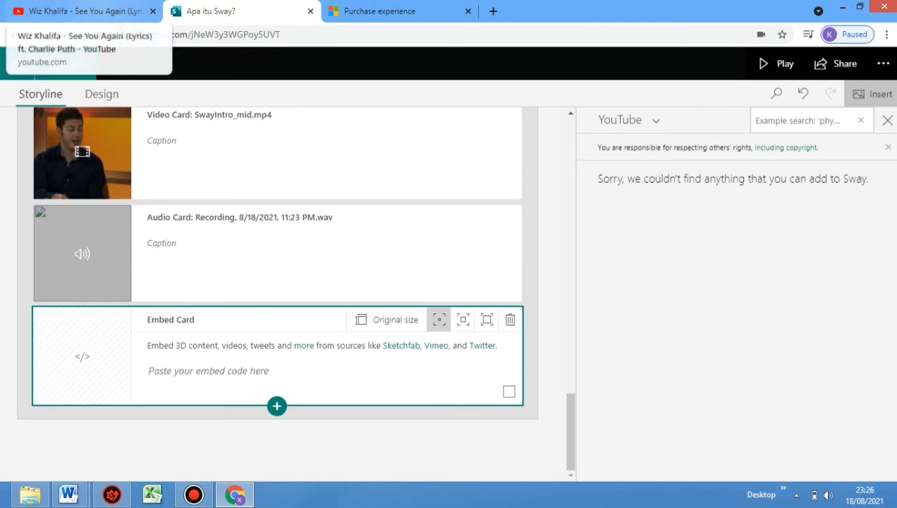
Switch to YouTube and copy the embed code of the video "Wiz Khalifa - See You Again (Lyrics) ft. Charlie Puth"
left_click(82, 11)
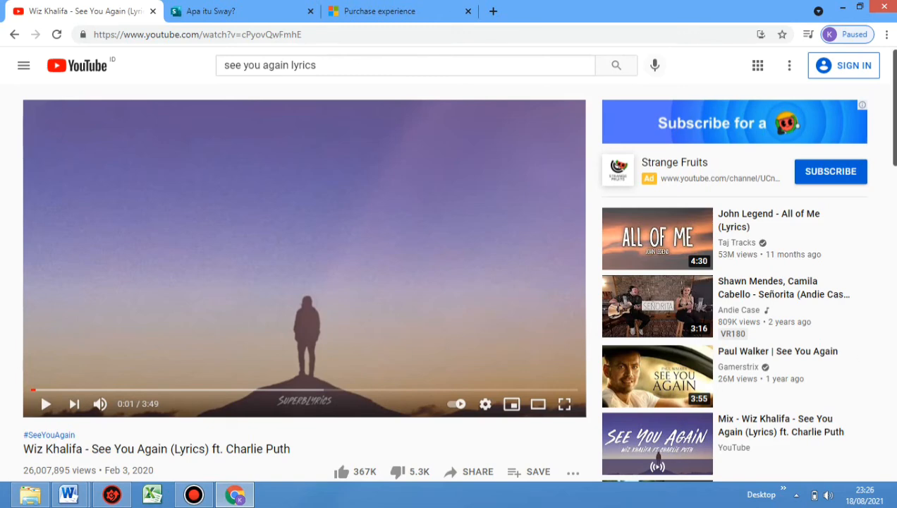
scroll(457, 268, "down", 1)
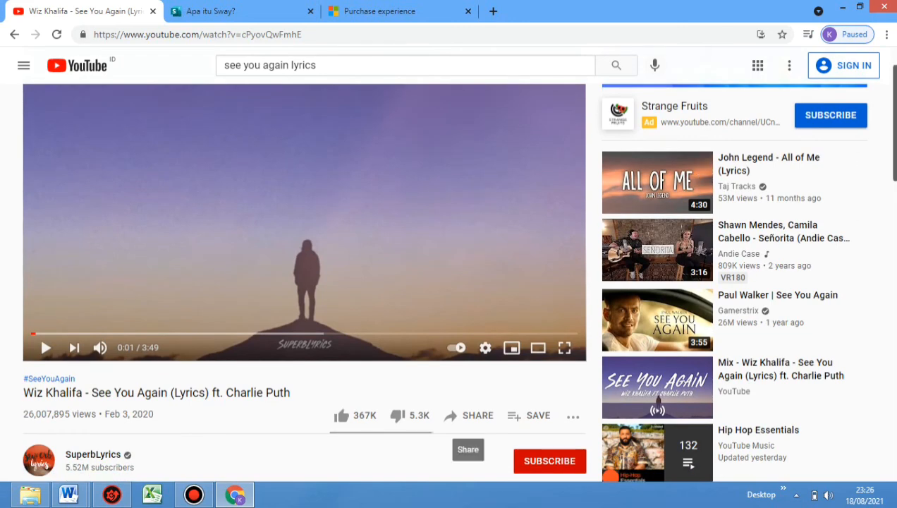
left_click(469, 414)
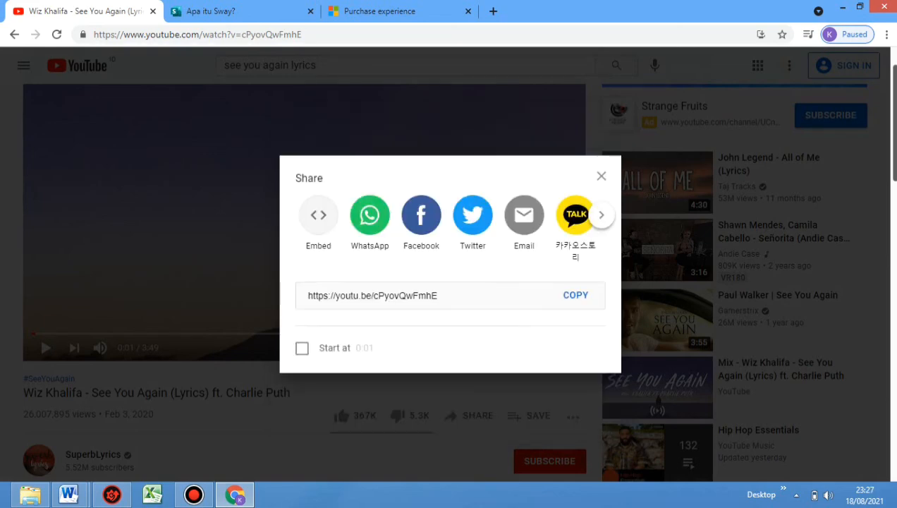
left_click(318, 215)
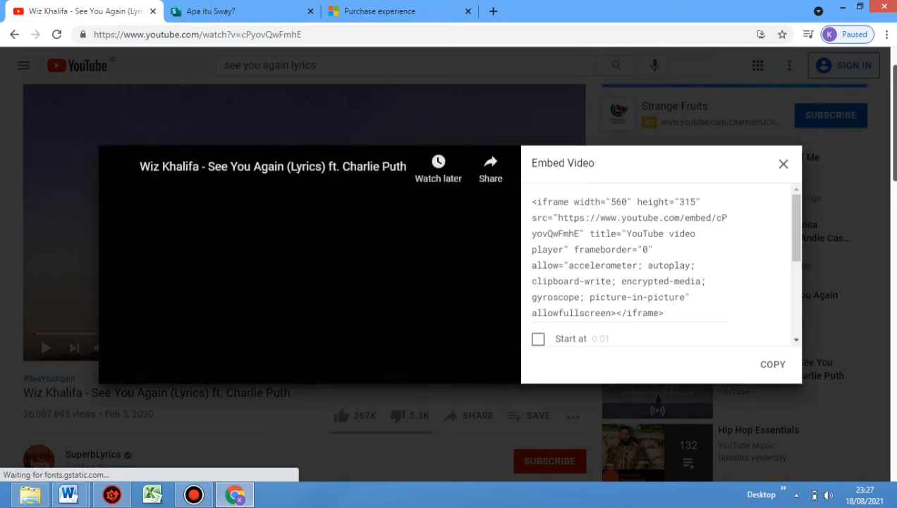
left_click(772, 364)
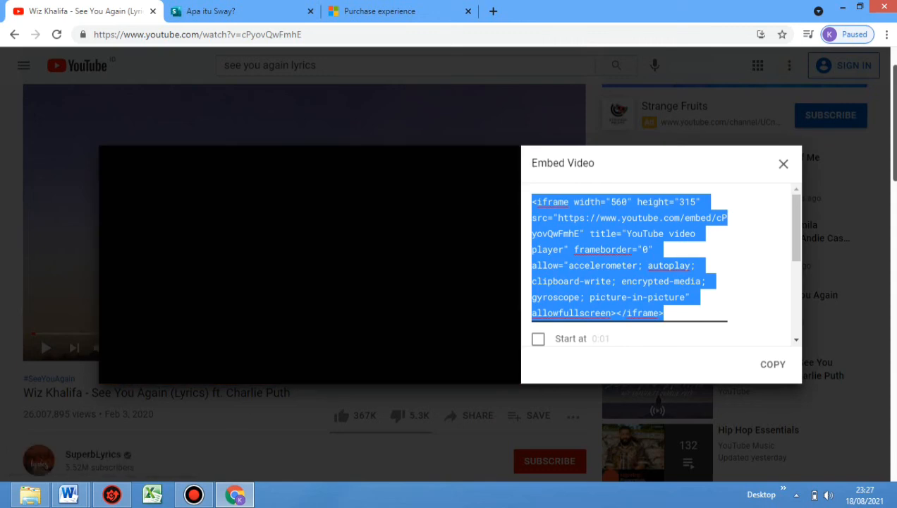
Switch back to Sway and paste the copied YouTube iframe code into the empty Embed card
left_click(211, 11)
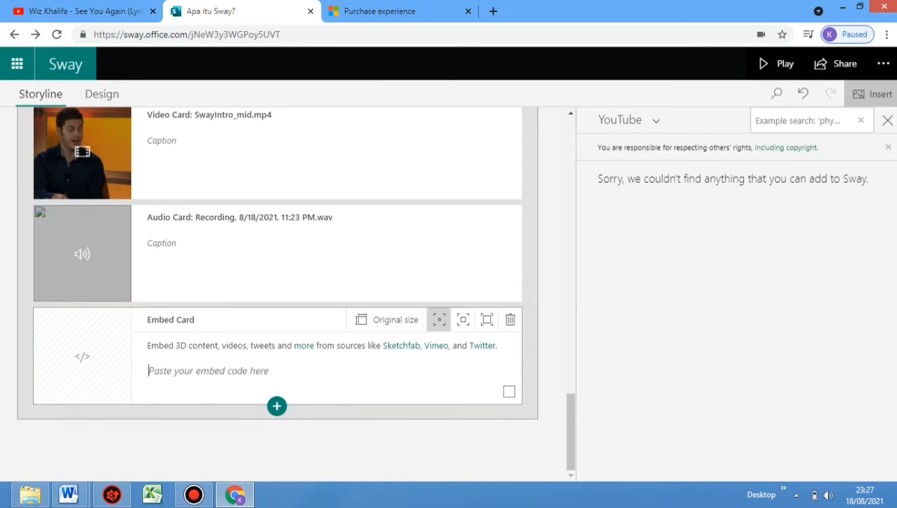
right_click(160, 369)
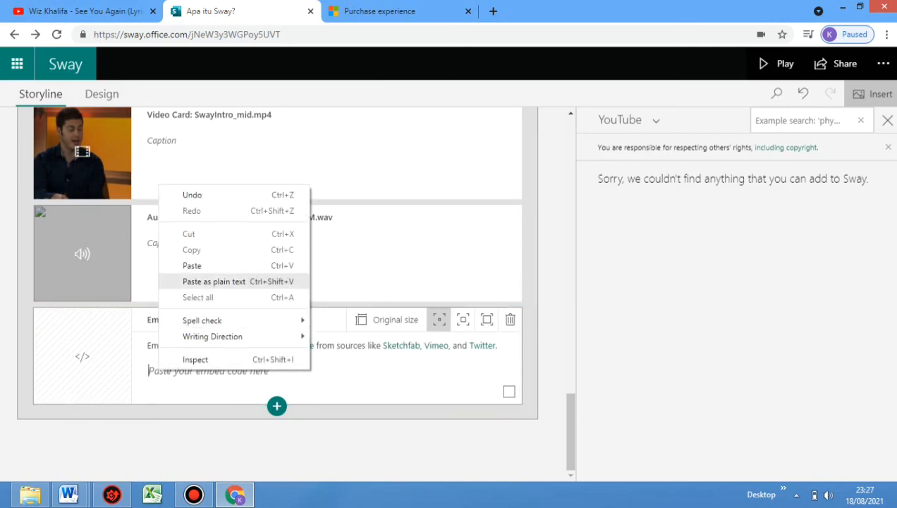
left_click(192, 265)
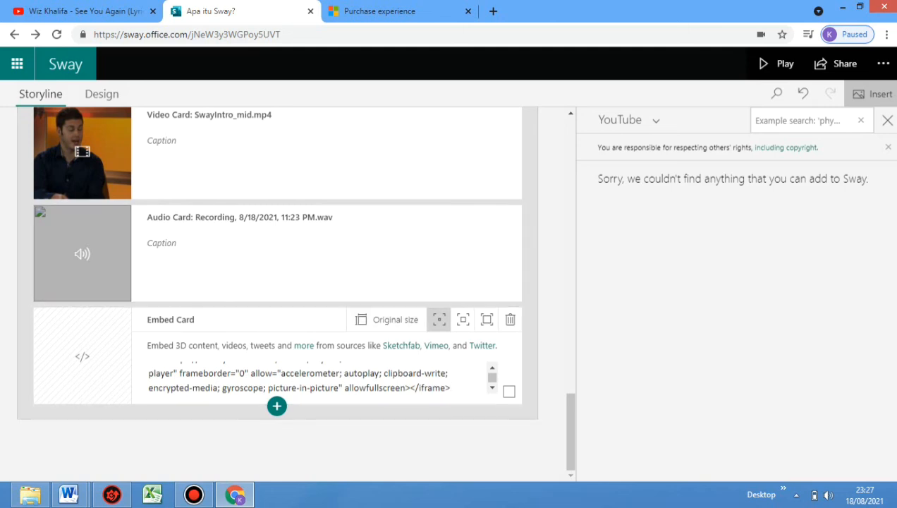
Preview the Sway again, advancing from the title slide to the embedded "See You Again" video
left_click(775, 63)
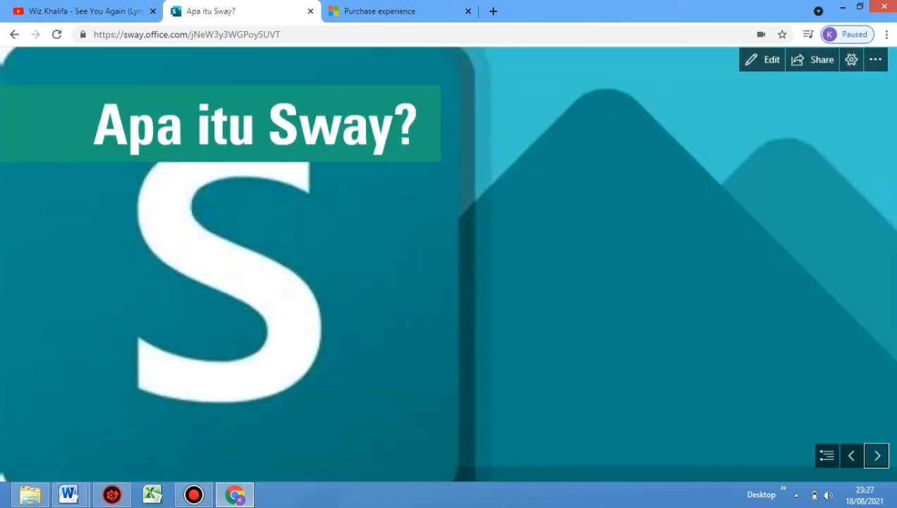
left_click(876, 456)
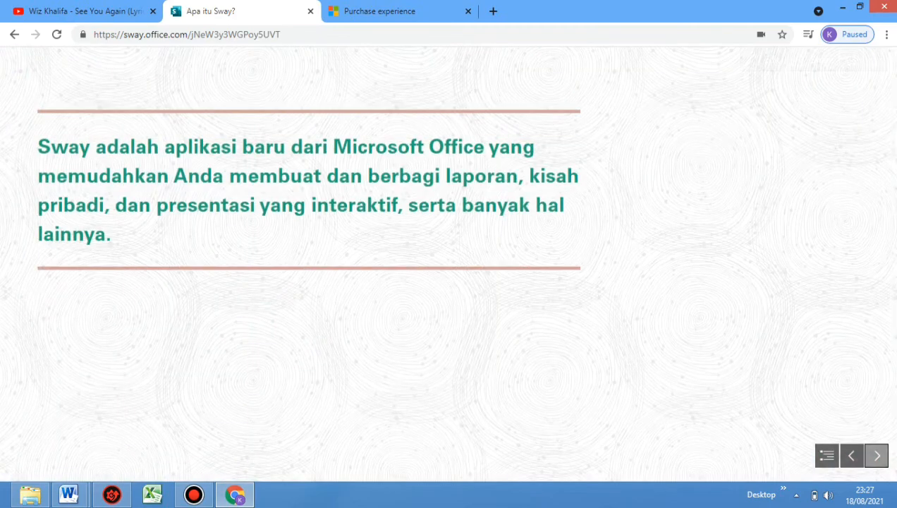
left_click(876, 455)
left_click(876, 456)
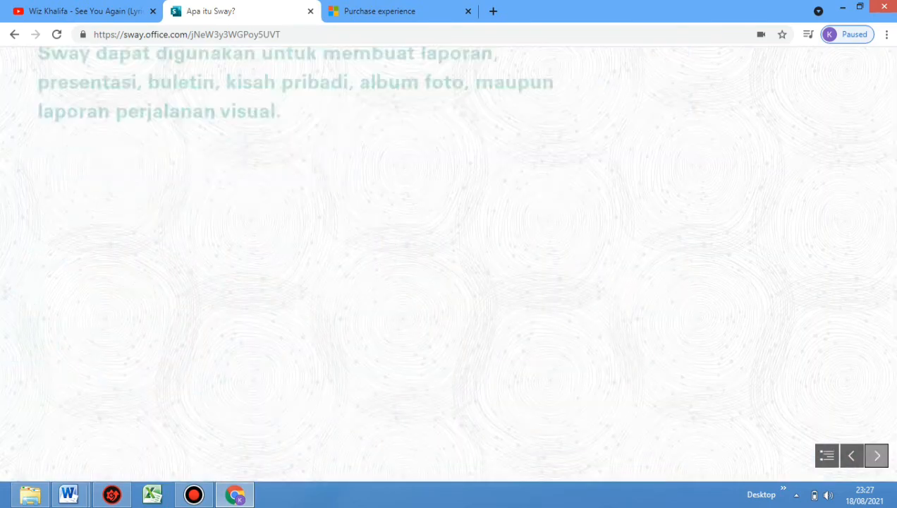
left_click(876, 455)
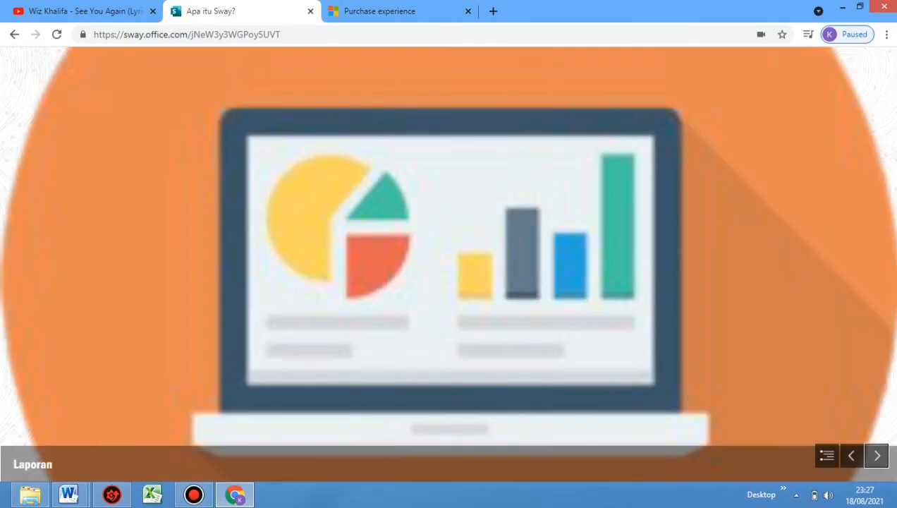
left_click(876, 456)
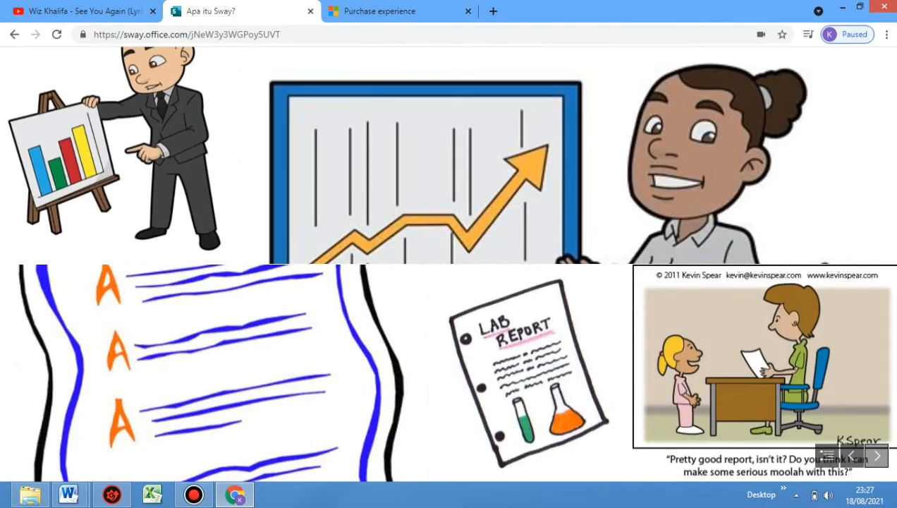
left_click(876, 455)
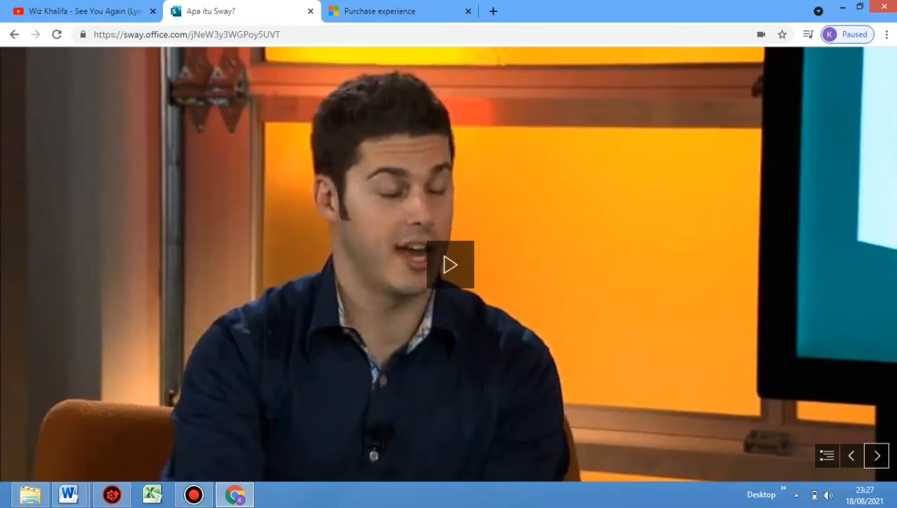
left_click(876, 455)
left_click(876, 456)
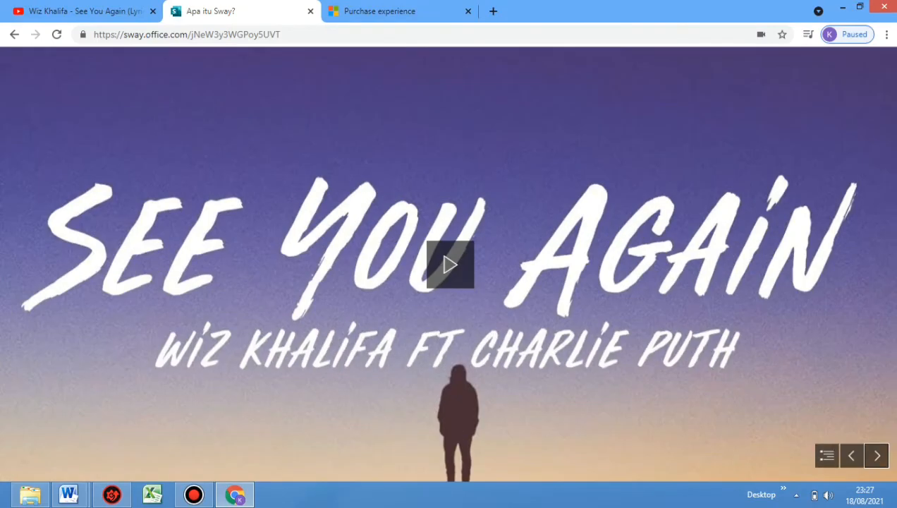
Play the embedded "See You Again" video briefly, pause it and dismiss the suggested videos
left_click(876, 456)
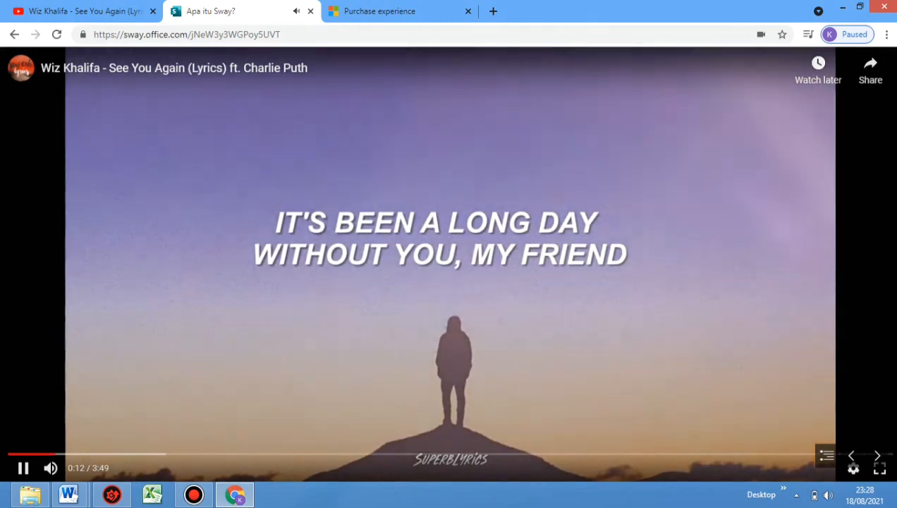
key("space")
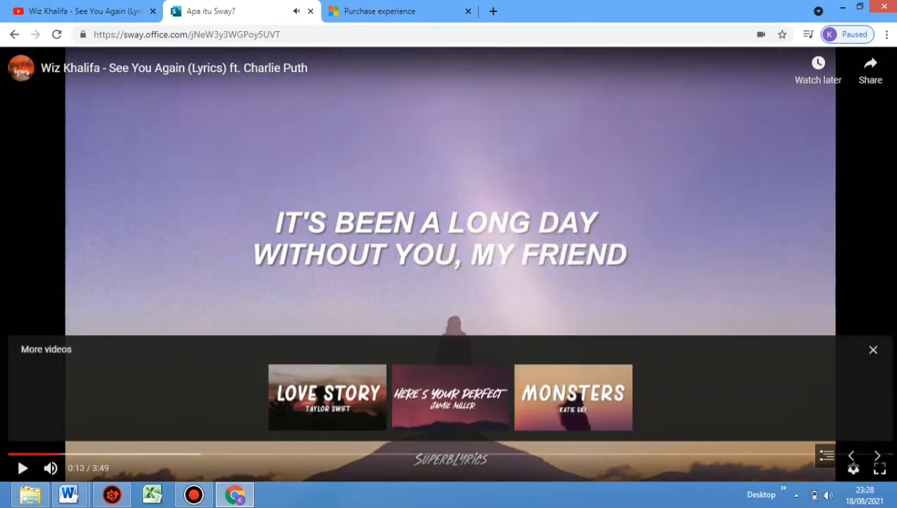
key("space")
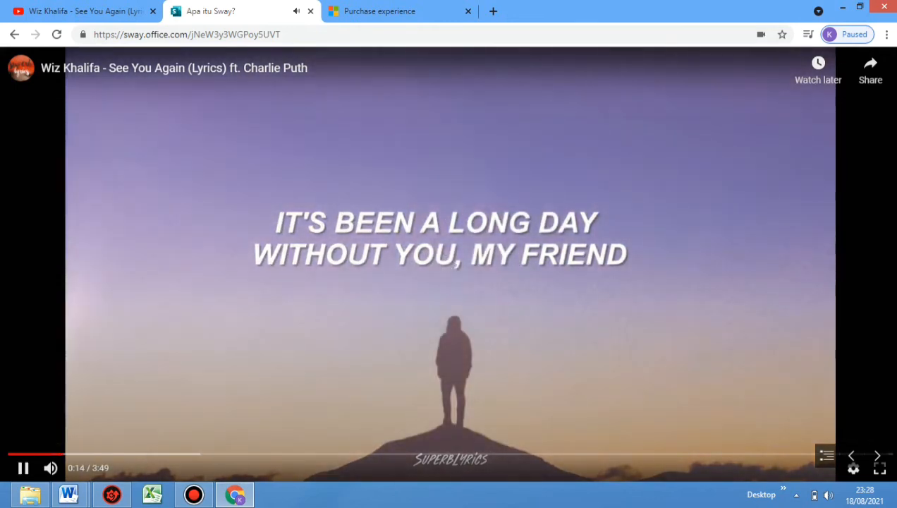
key("space")
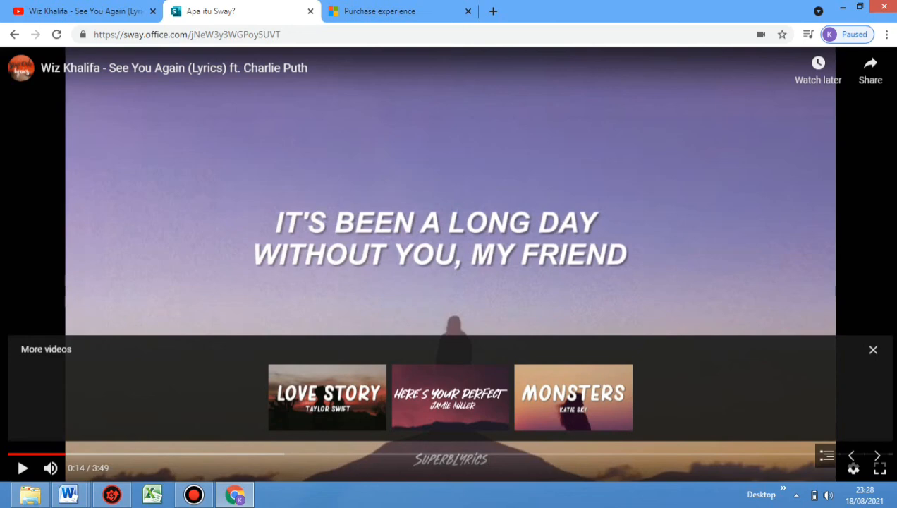
left_click(873, 349)
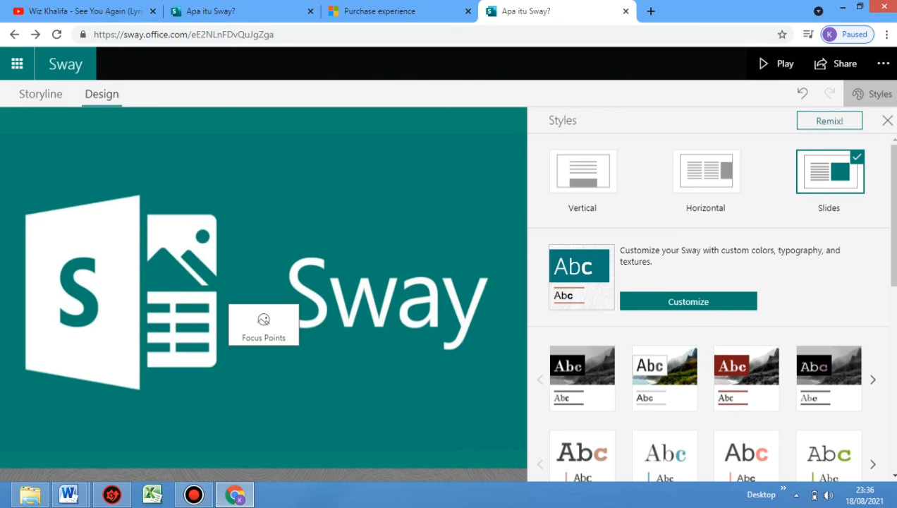
Switch the Sway's layout style to Vertical and start playing it as a preview
left_click(582, 170)
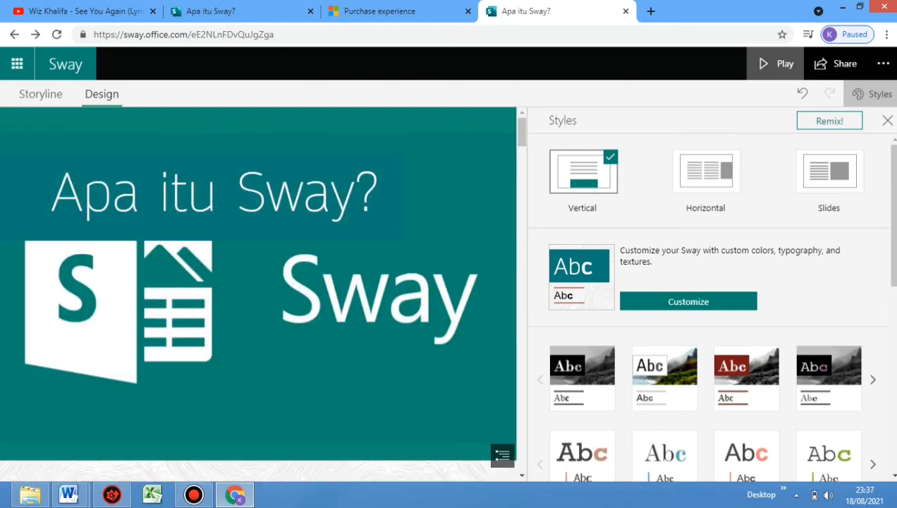
left_click(776, 63)
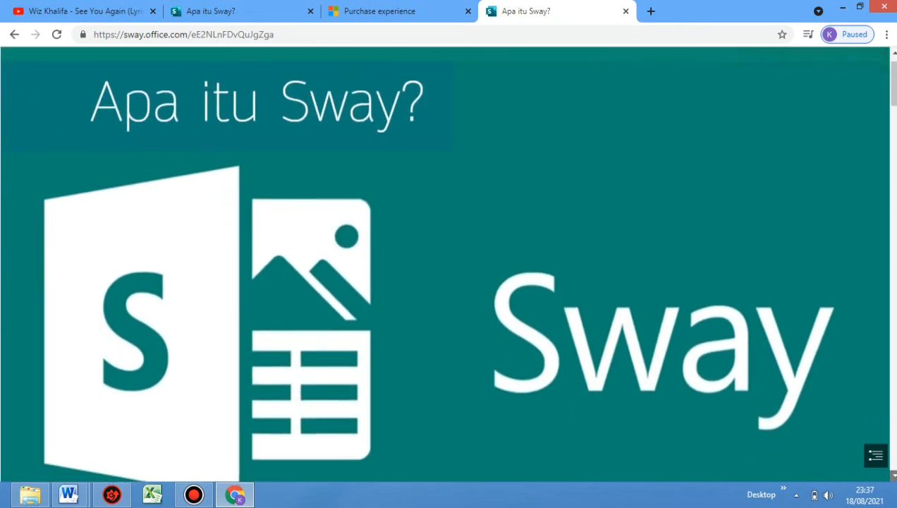
Review the Vertical layout from the title through the text sections, image group and videos to the end, then head back up
scroll(446, 263, "down", 2)
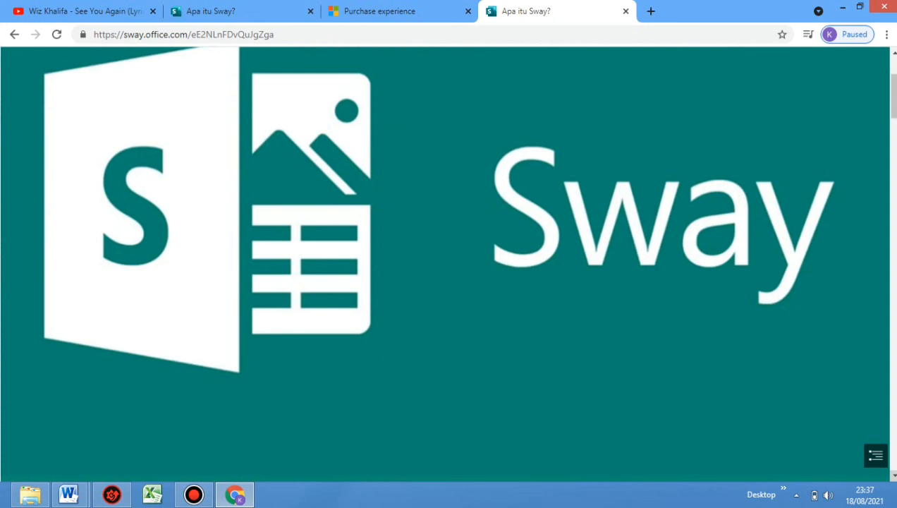
scroll(445, 263, "down", 3)
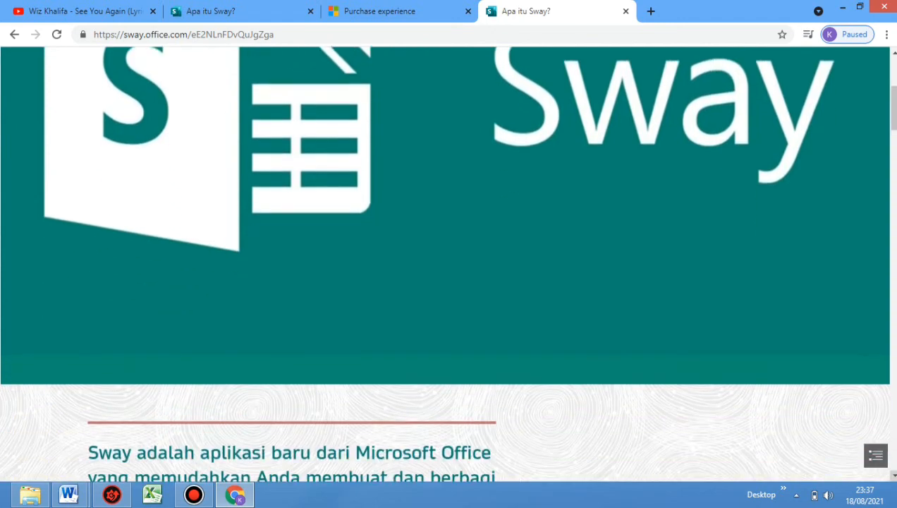
scroll(445, 263, "down", 5)
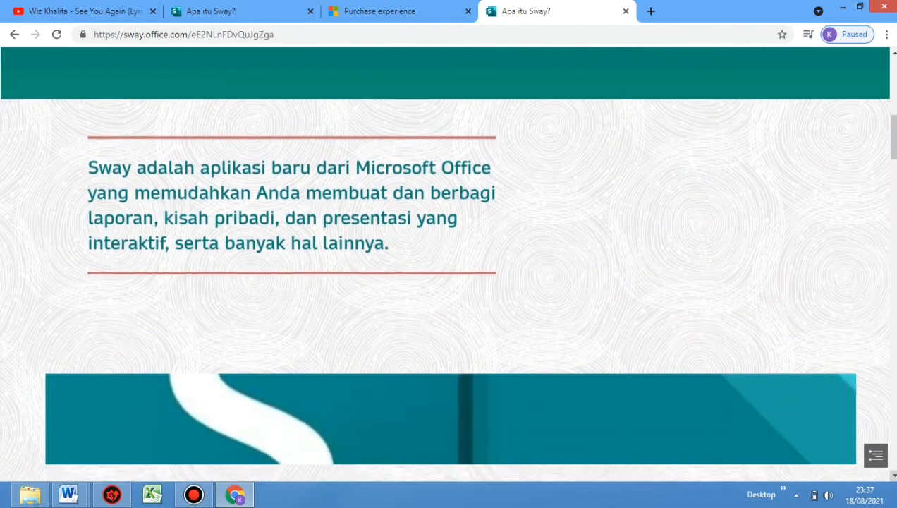
scroll(446, 263, "down", 9)
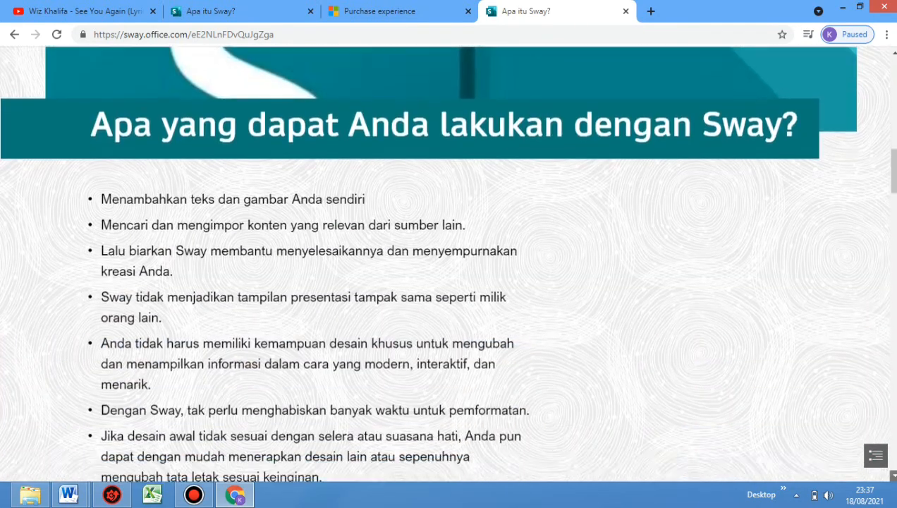
scroll(445, 263, "down", 10)
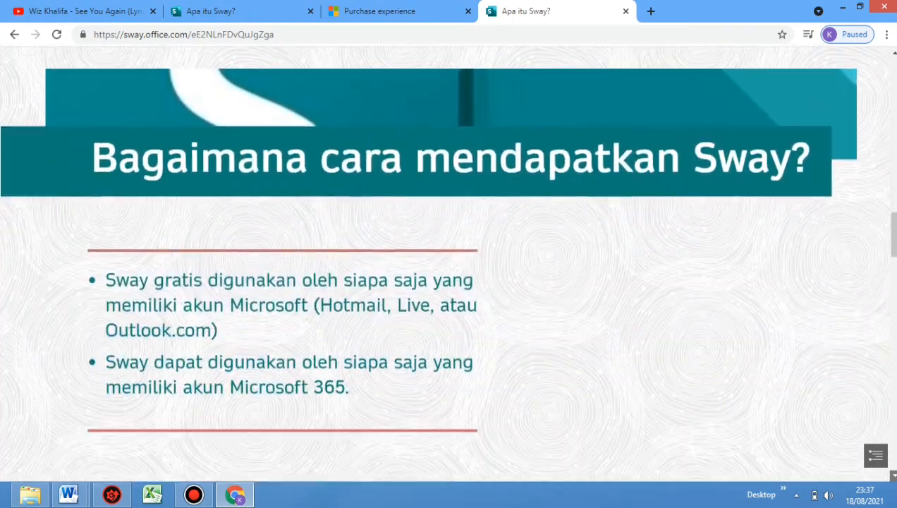
scroll(446, 263, "down", 4)
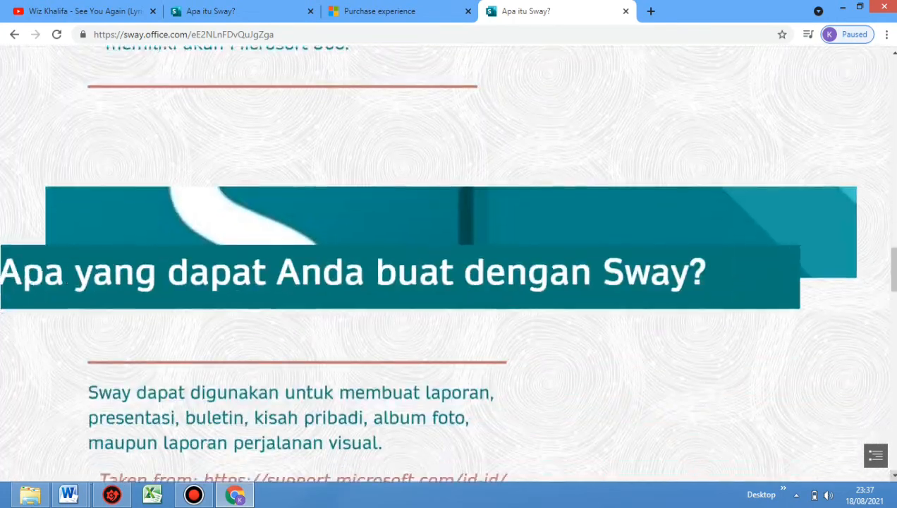
scroll(445, 263, "down", 3)
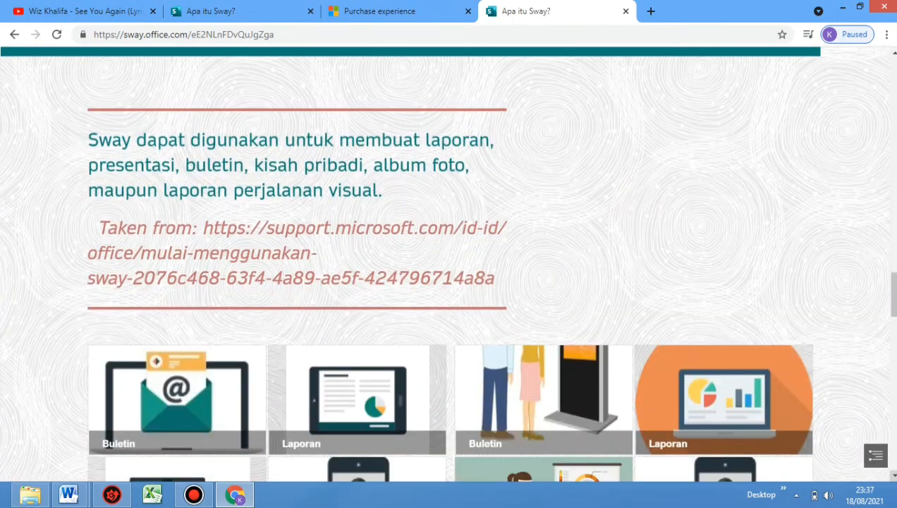
scroll(445, 263, "down", 4)
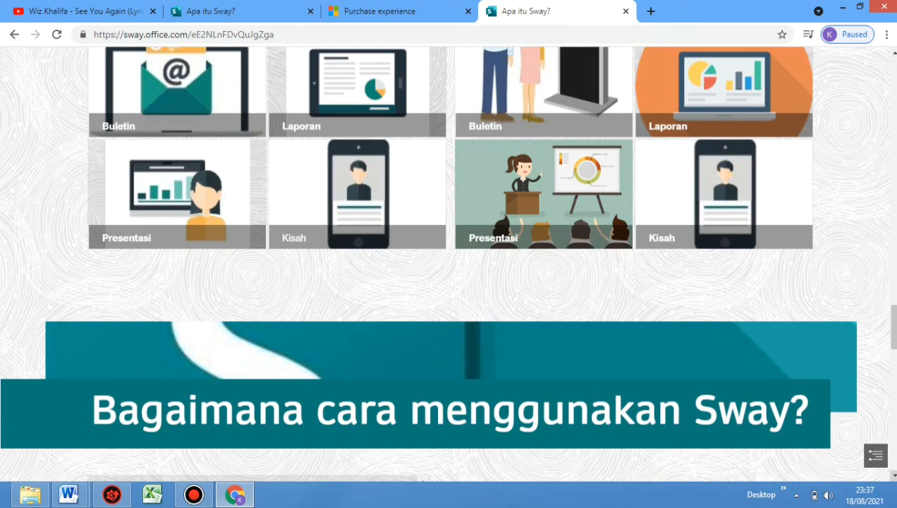
scroll(445, 263, "down", 4)
scroll(446, 263, "down", 8)
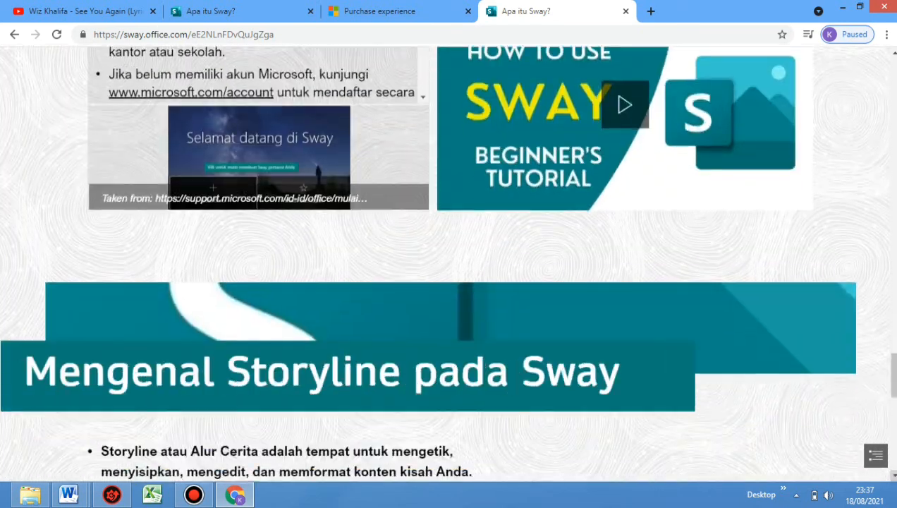
scroll(446, 263, "down", 5)
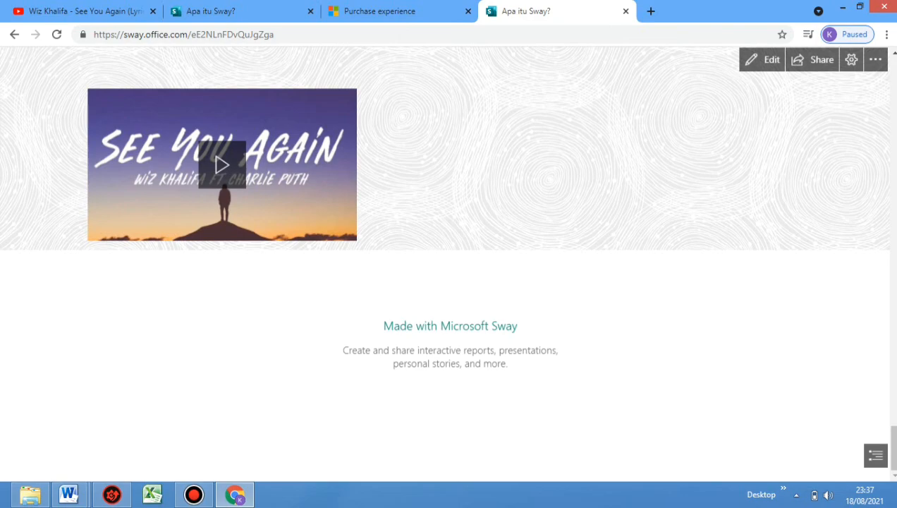
scroll(446, 263, "up", 20)
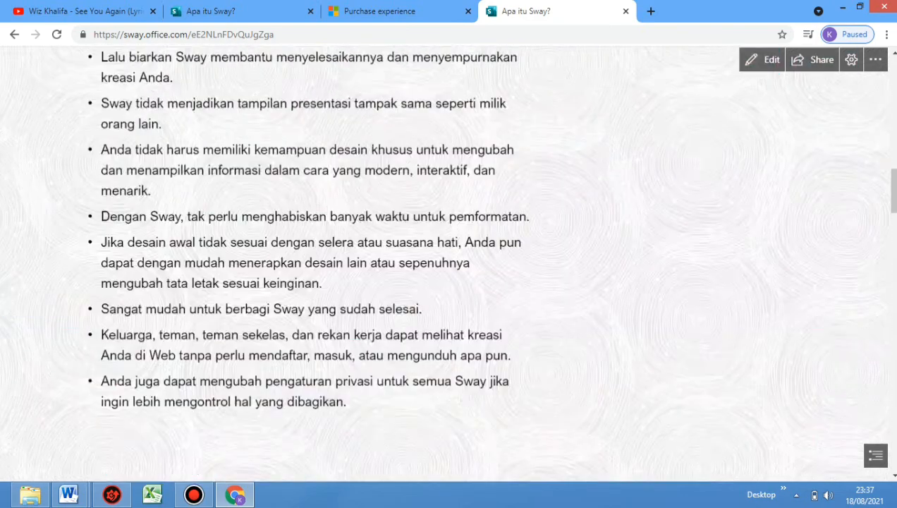